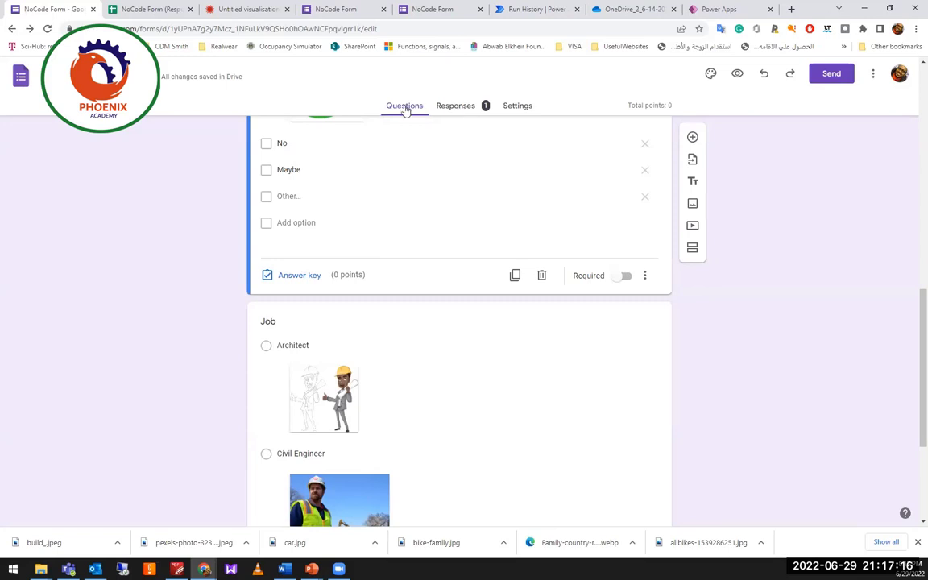
# Scroll through the quiz's Settings tab to review its options.
pyautogui.scroll(-3, 439, 386)
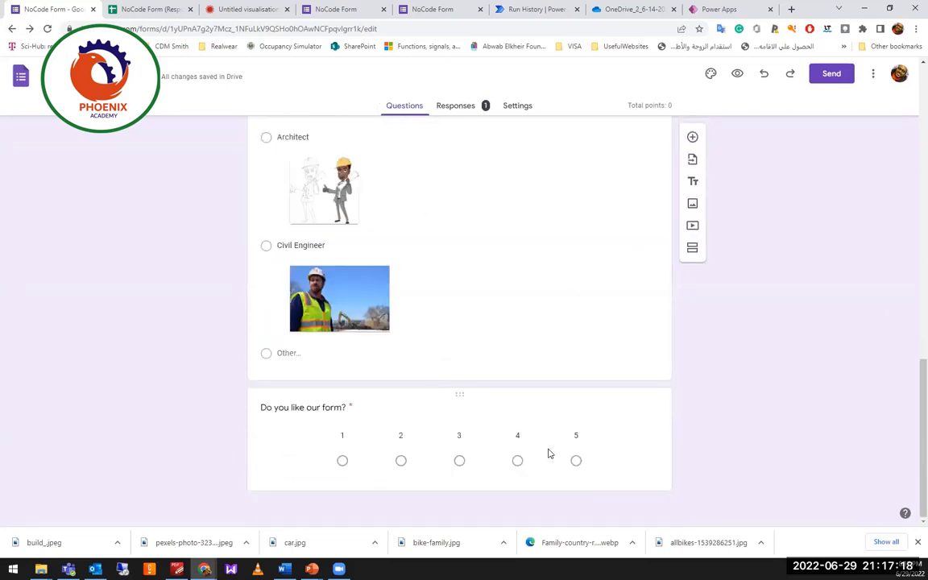
pyautogui.click(517, 111)
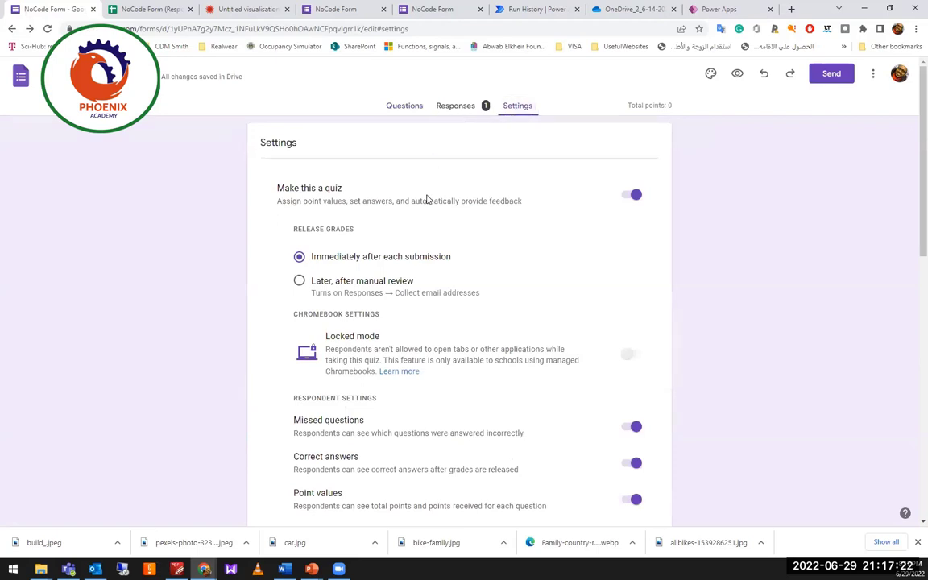
pyautogui.scroll(-4, 428, 475)
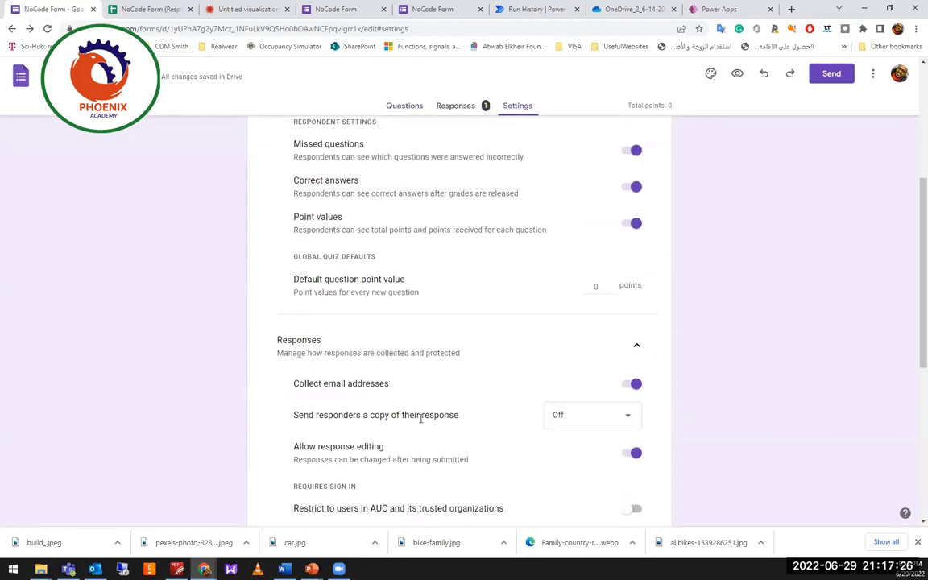
pyautogui.scroll(-4, 395, 386)
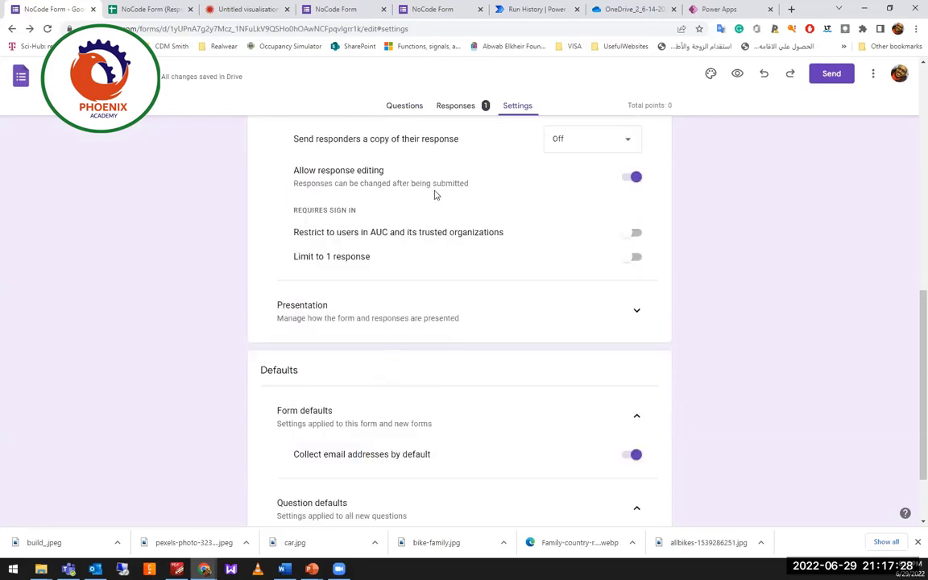
# Check the single-response summary on the Responses tab and bring up the response-recorded page.
pyautogui.click(456, 110)
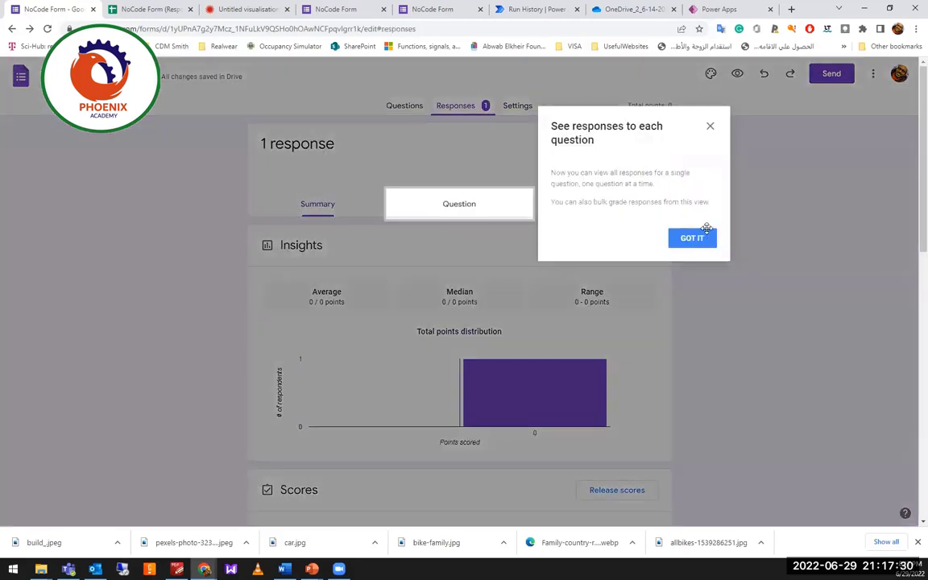
pyautogui.click(690, 242)
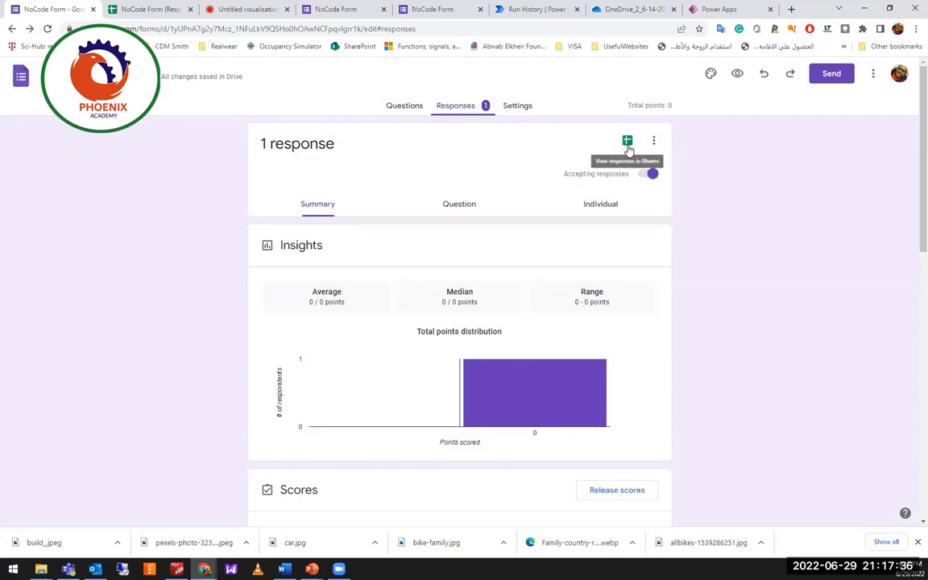
pyautogui.click(300, 10)
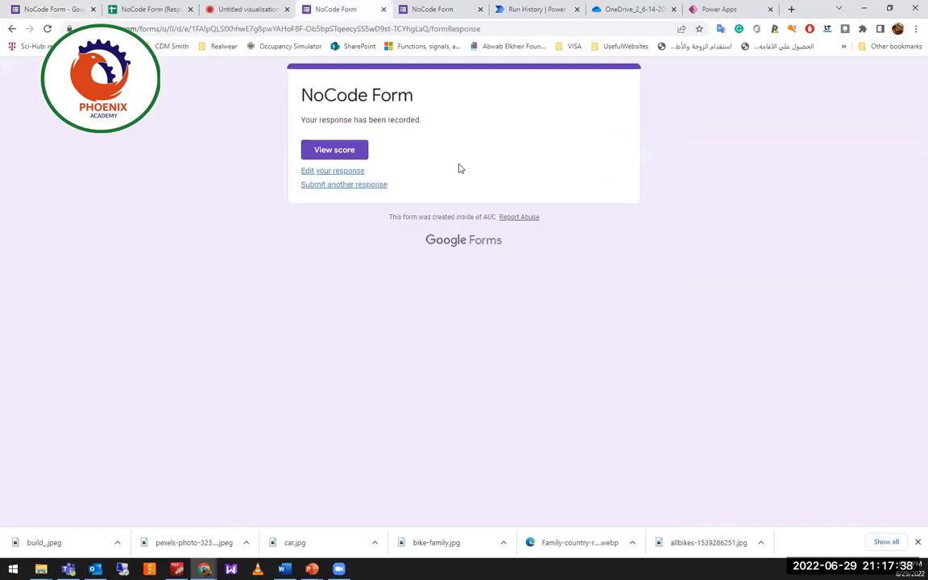
# Start another response, answering Yes and entering the respondent's name.
pyautogui.click(48, 29)
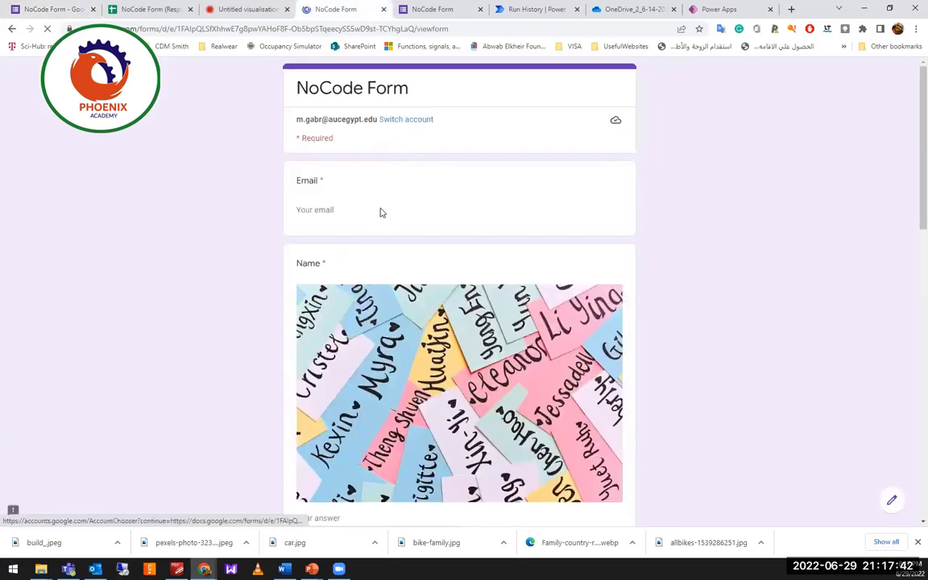
pyautogui.scroll(-5, 383, 234)
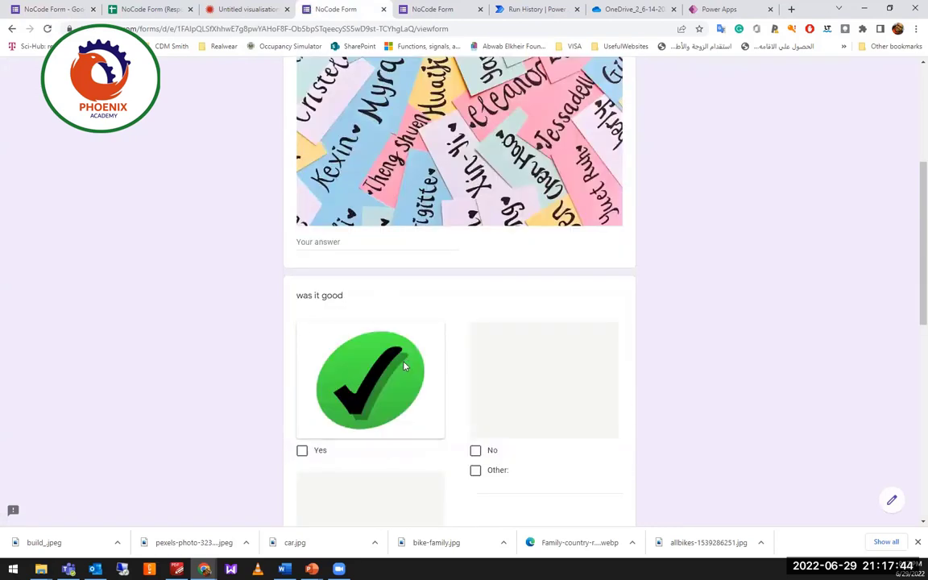
pyautogui.click(304, 451)
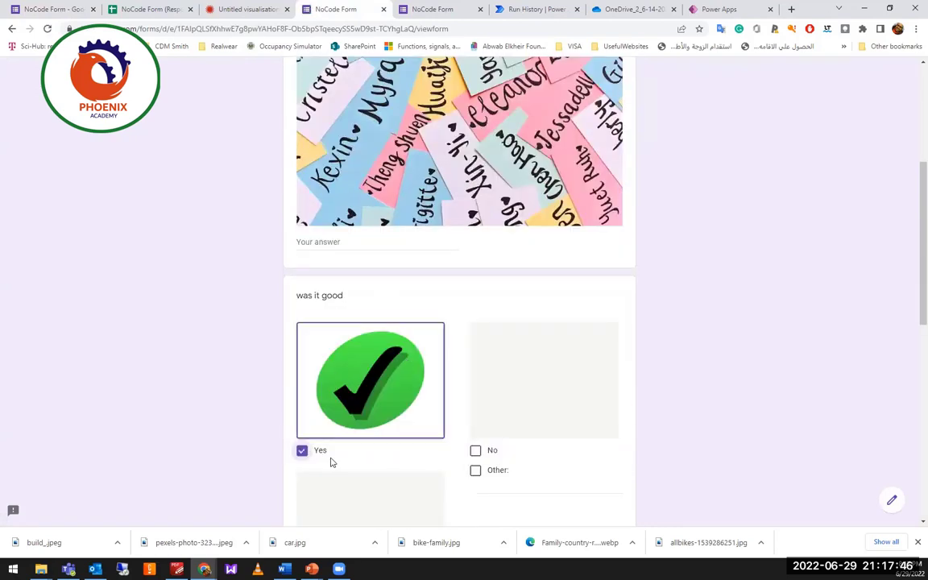
pyautogui.click(356, 234)
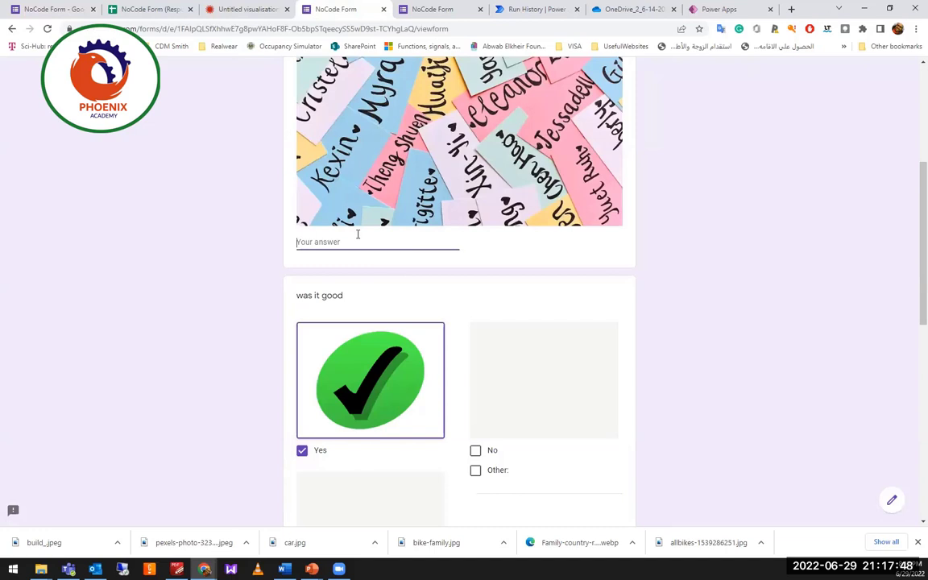
pyautogui.write('Mostafa')
# Choose Architect as the job and a rating of 3, then try submitting.
pyautogui.scroll(-5, 762, 356)
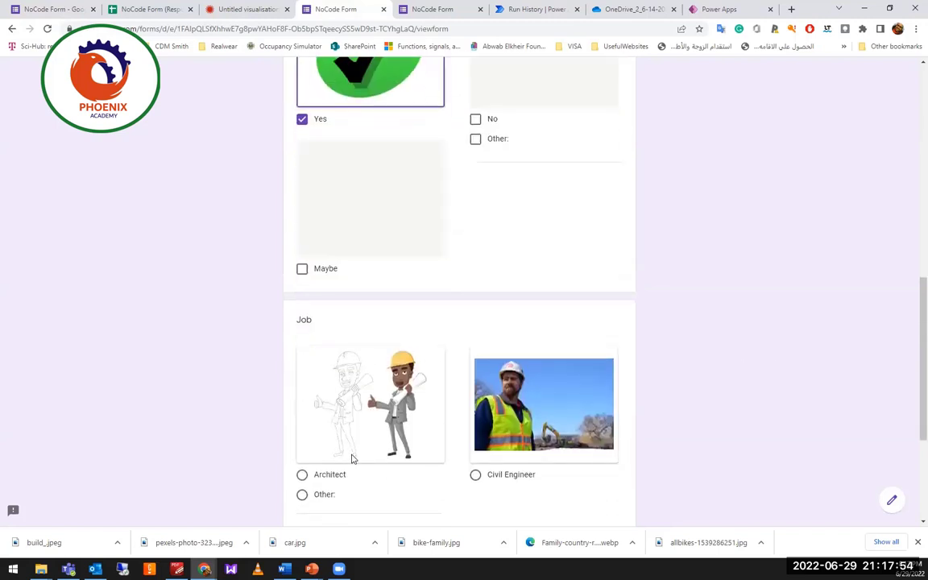
pyautogui.click(303, 475)
pyautogui.scroll(-3, 375, 451)
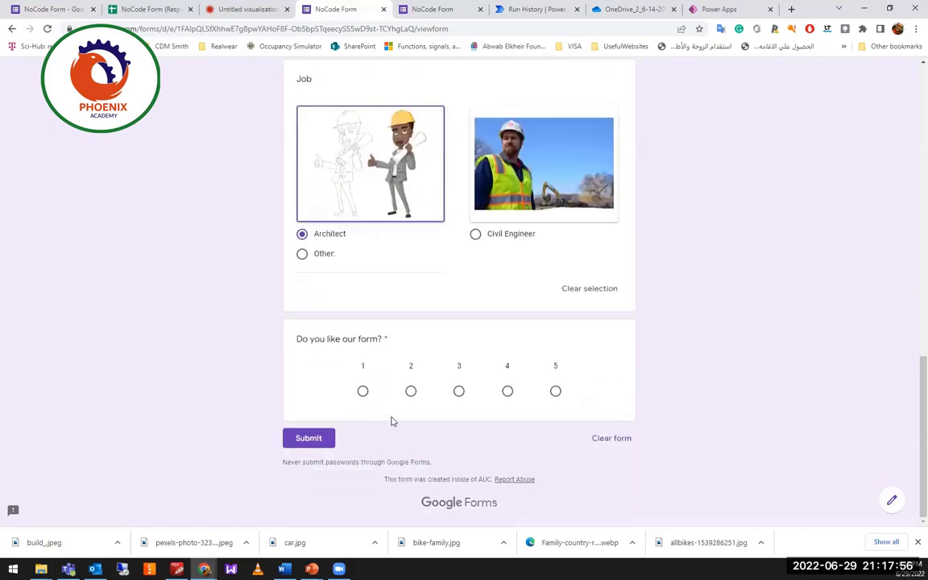
pyautogui.click(458, 391)
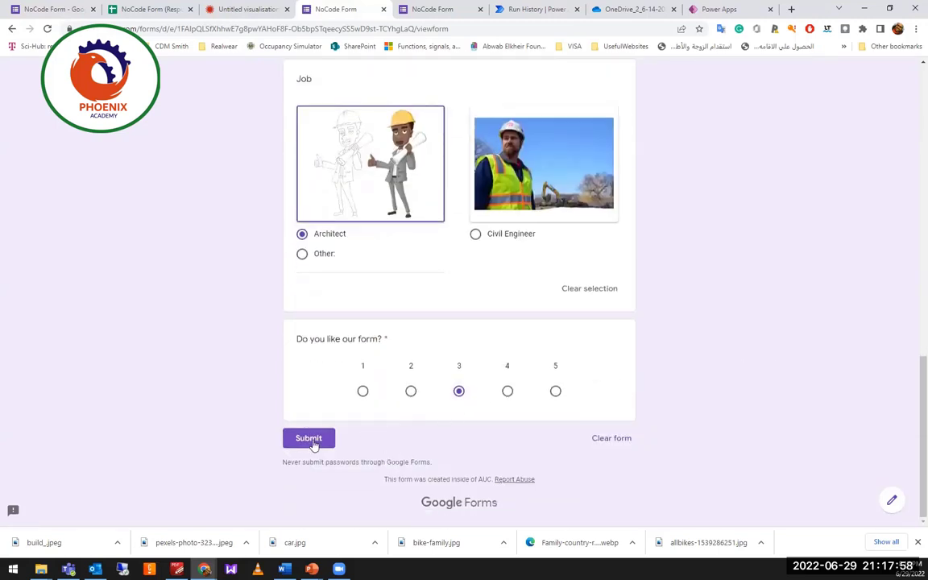
pyautogui.click(309, 439)
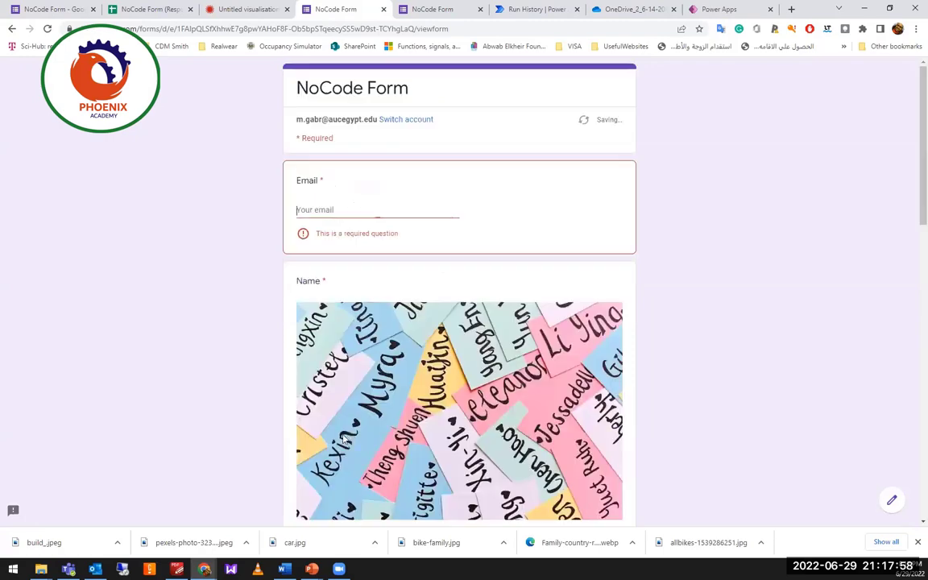
# Fill in the respondent's e-mail from autofill suggestions and submit the response.
pyautogui.click(348, 207)
pyautogui.click(377, 235)
pyautogui.scroll(-9, 379, 472)
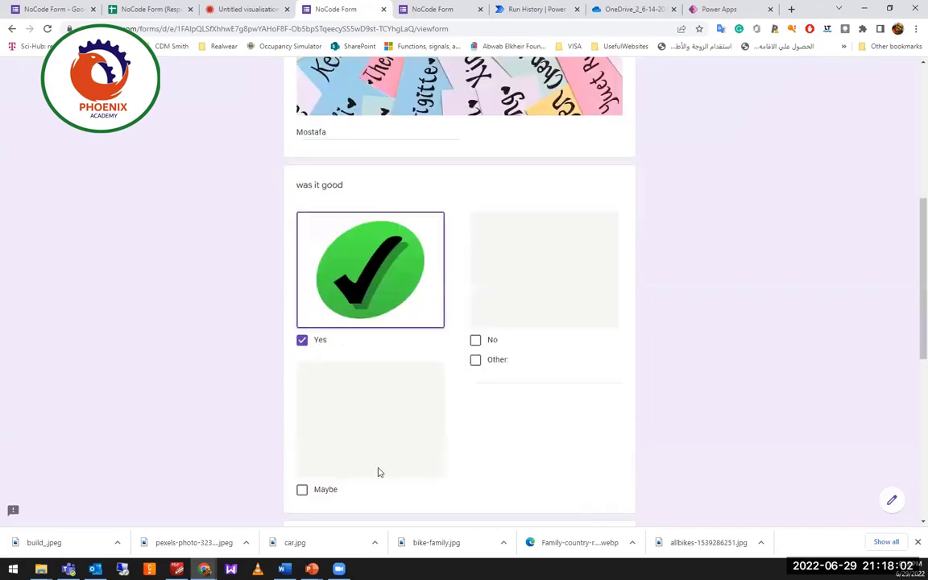
pyautogui.scroll(-2, 355, 477)
pyautogui.click(310, 439)
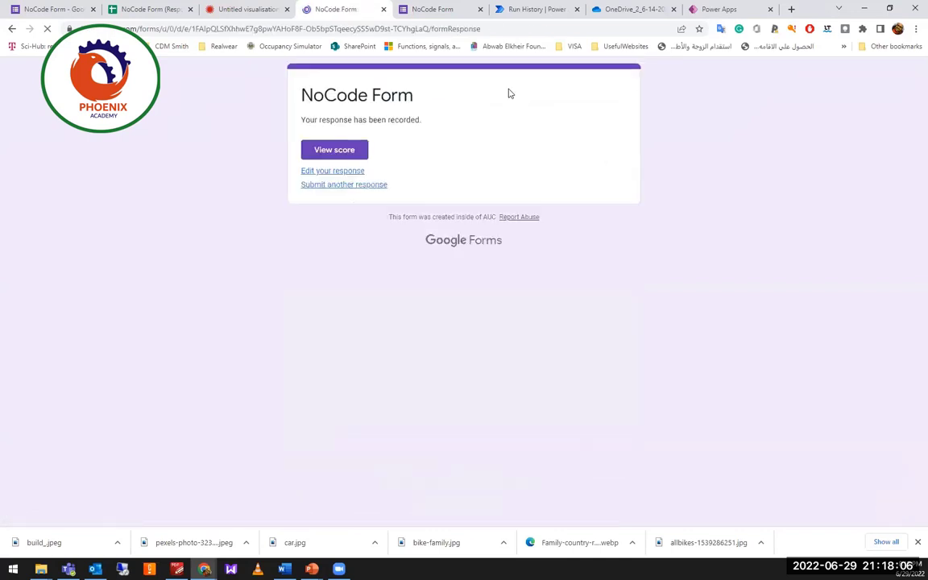
# Open the NoCode Form (Responses) sheet and check row 3's Architect, 3 and Yes answers.
pyautogui.click(150, 9)
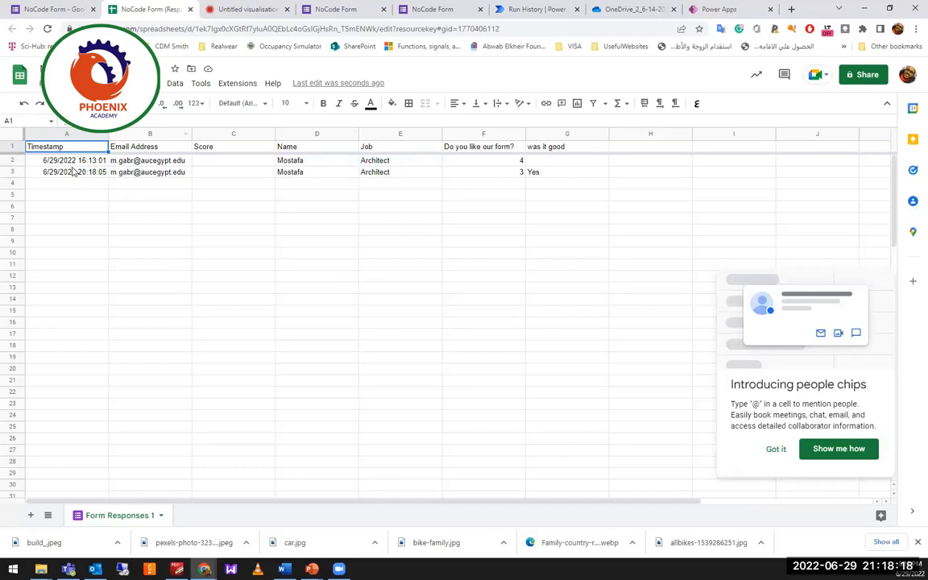
pyautogui.click(538, 175)
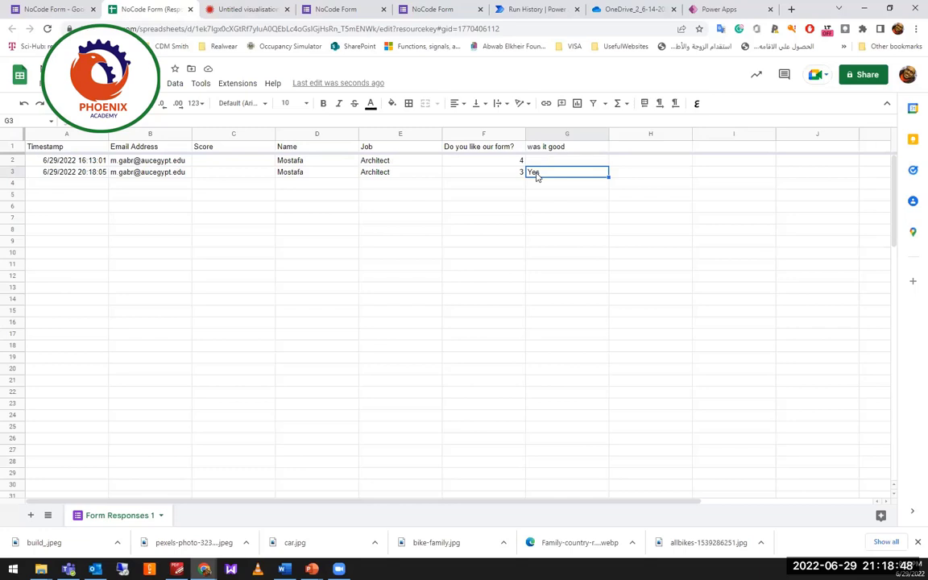
# Rewind the country population bar chart race to 1960, play it, and pause at 2003.
pyautogui.click(233, 13)
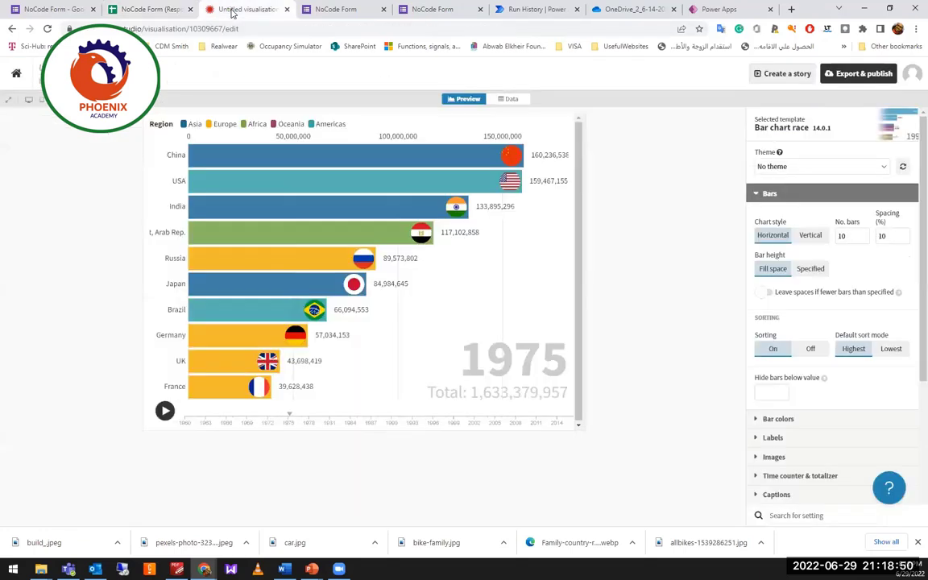
pyautogui.click(156, 10)
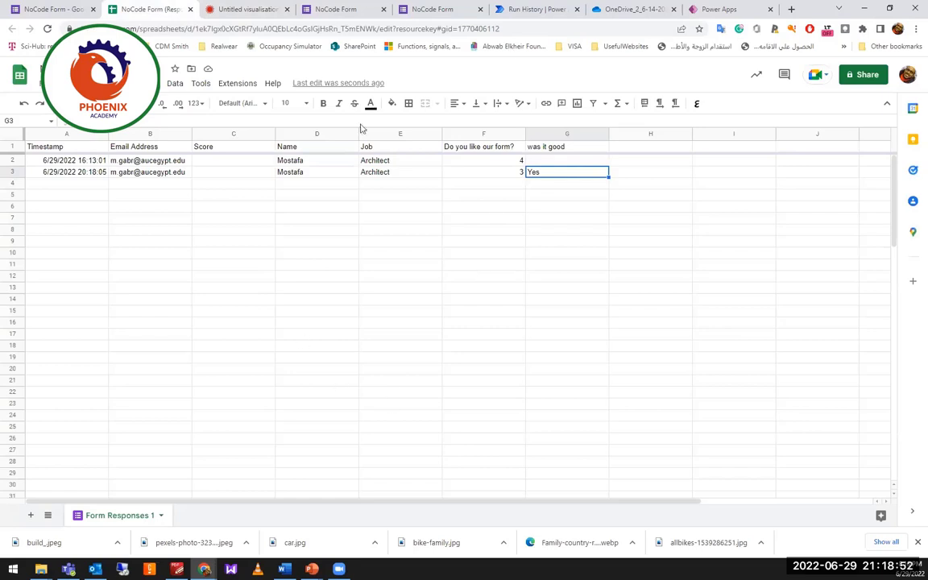
pyautogui.click(253, 11)
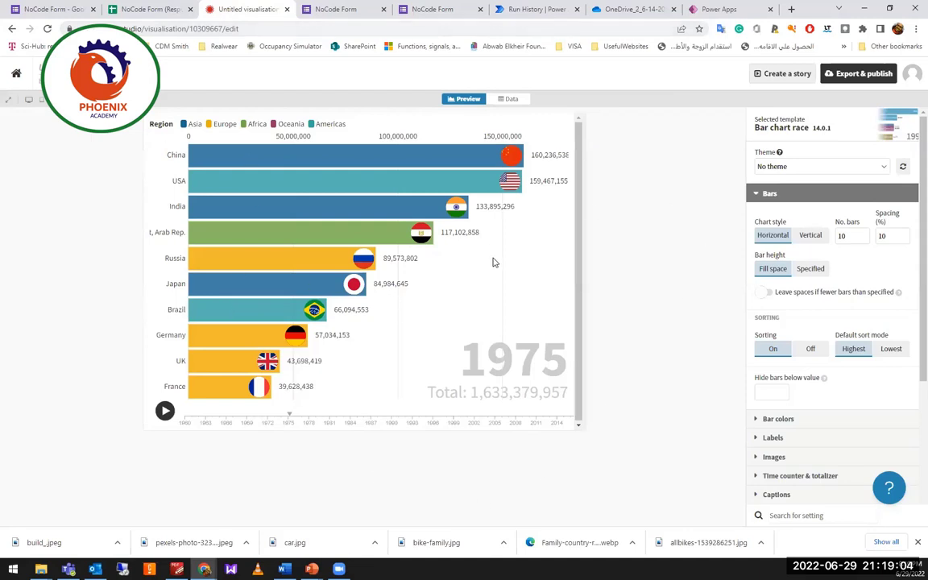
pyautogui.moveTo(290, 422); pyautogui.dragTo(164, 424)
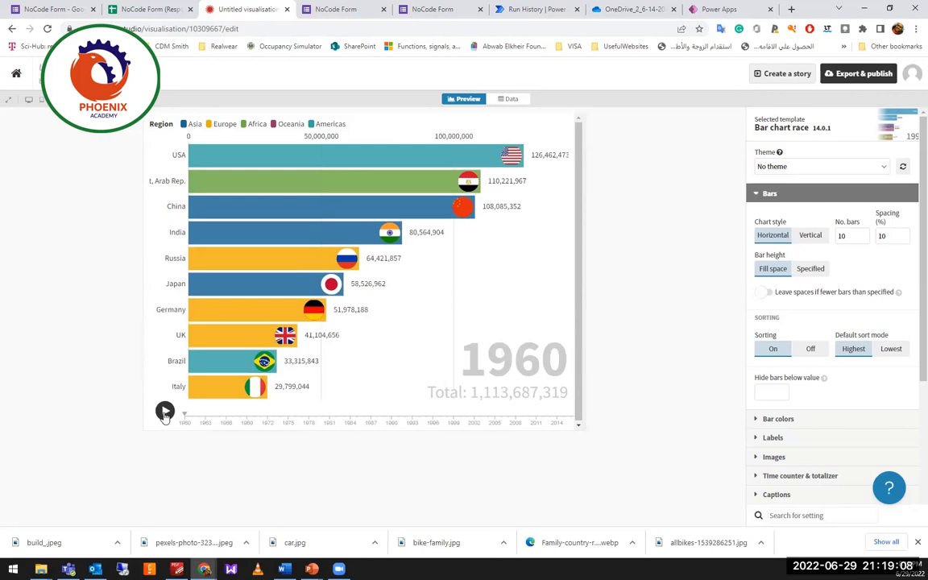
pyautogui.click(165, 412)
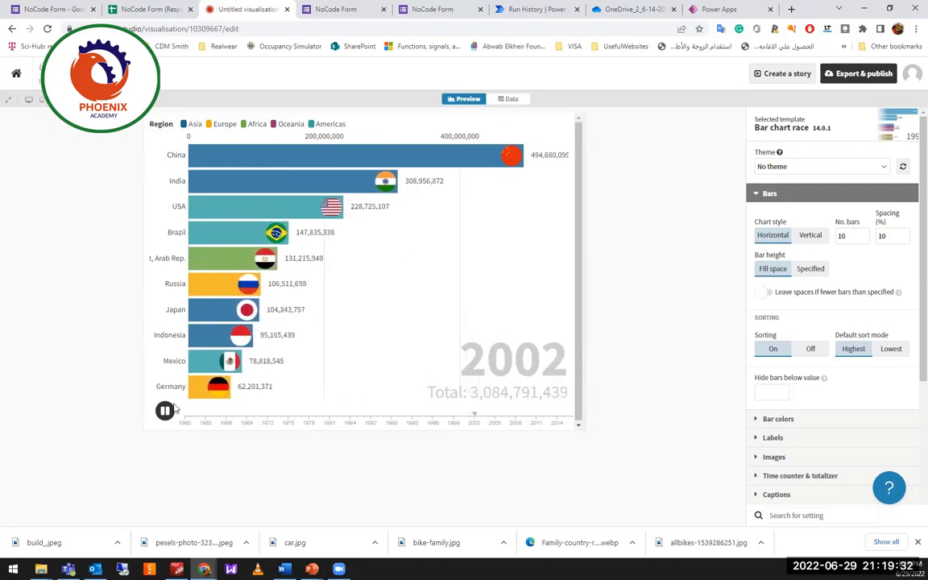
pyautogui.press('space')
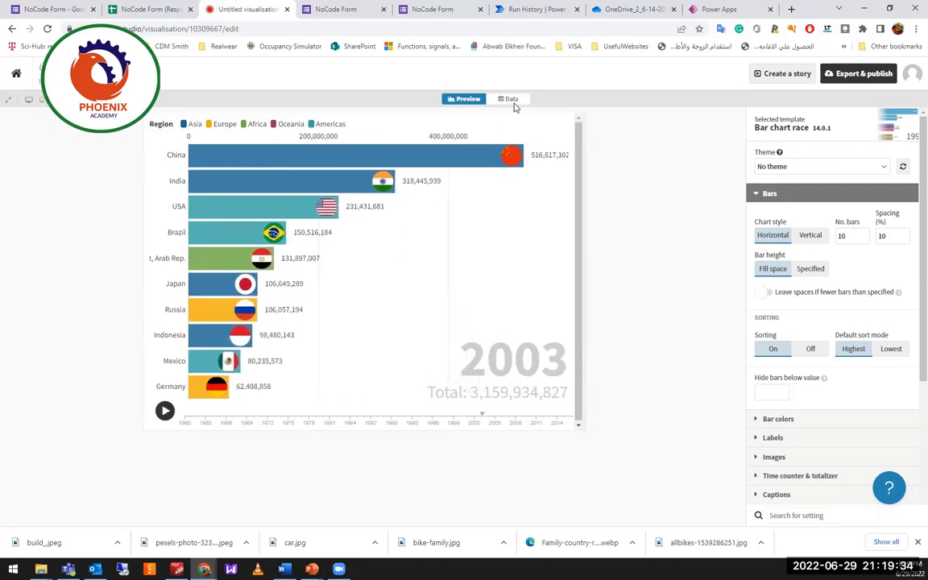
pyautogui.click(511, 99)
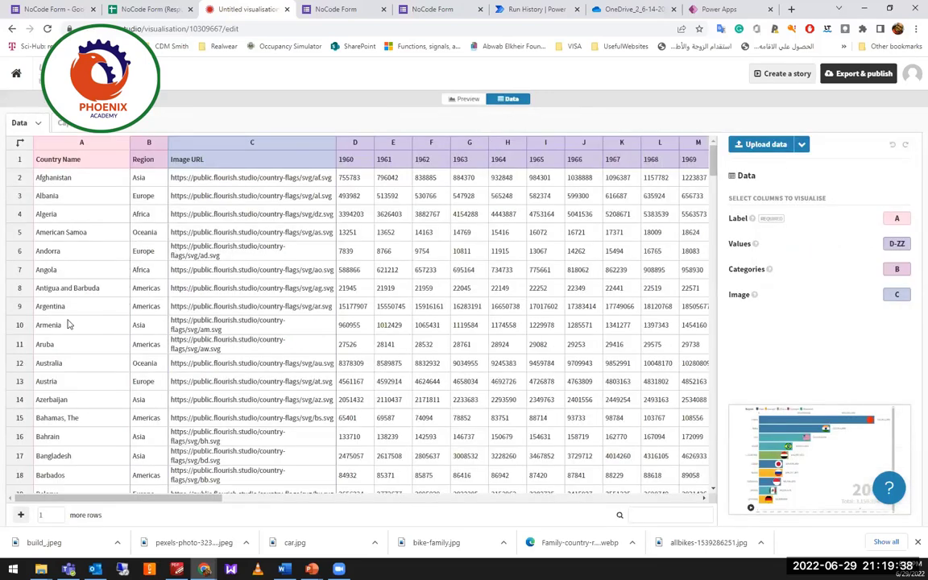
pyautogui.scroll(-1, 78, 435)
pyautogui.scroll(-20, 78, 435)
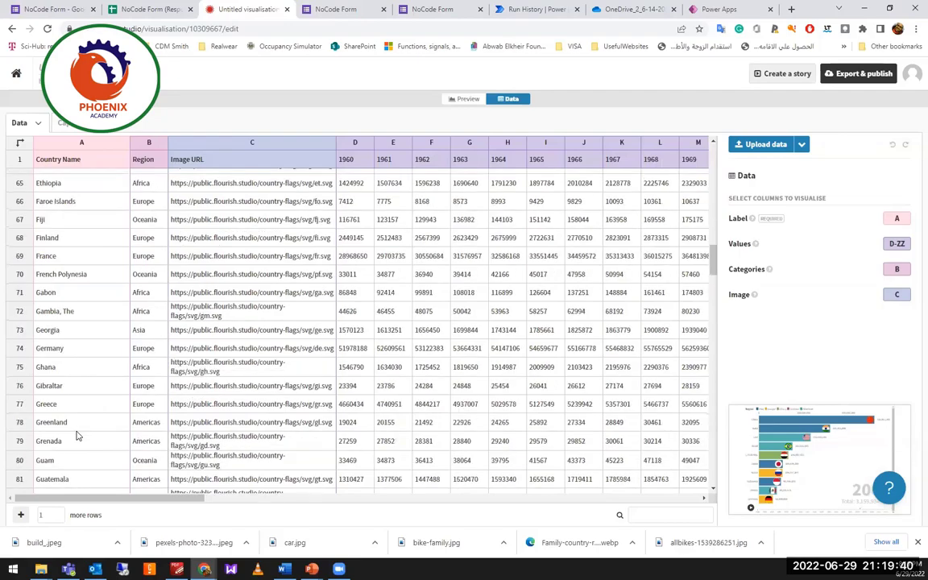
pyautogui.scroll(-20, 77, 435)
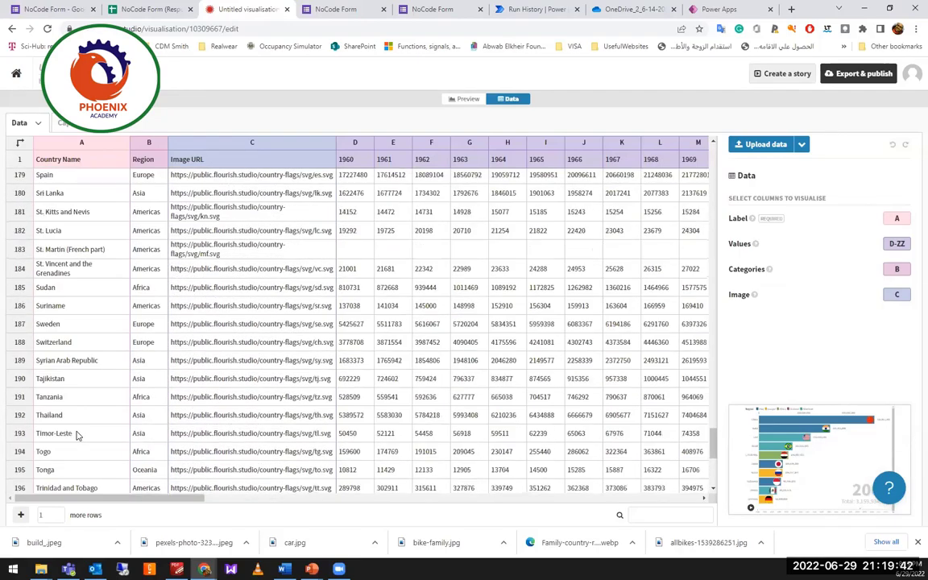
pyautogui.scroll(-5, 78, 435)
pyautogui.scroll(12, 90, 286)
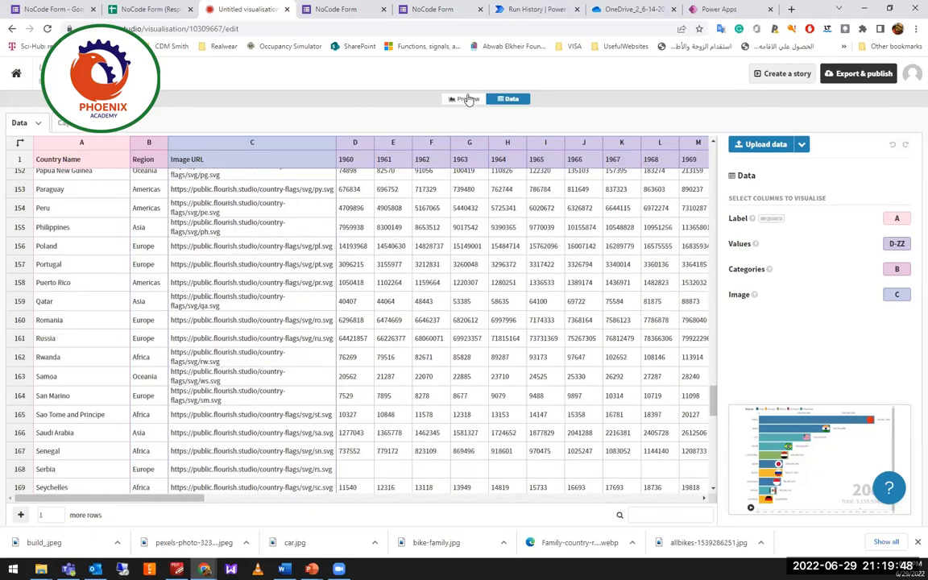
pyautogui.click(466, 99)
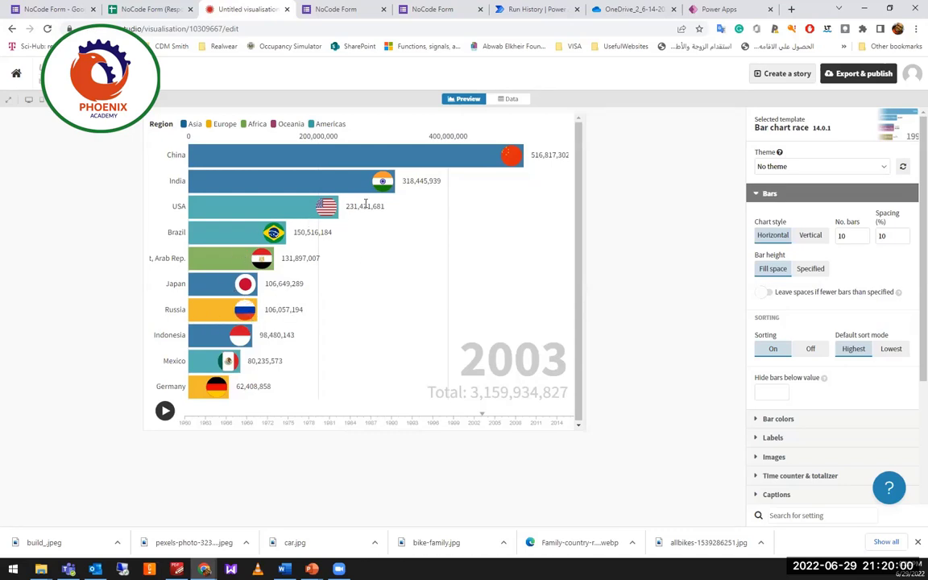
pyautogui.click(508, 98)
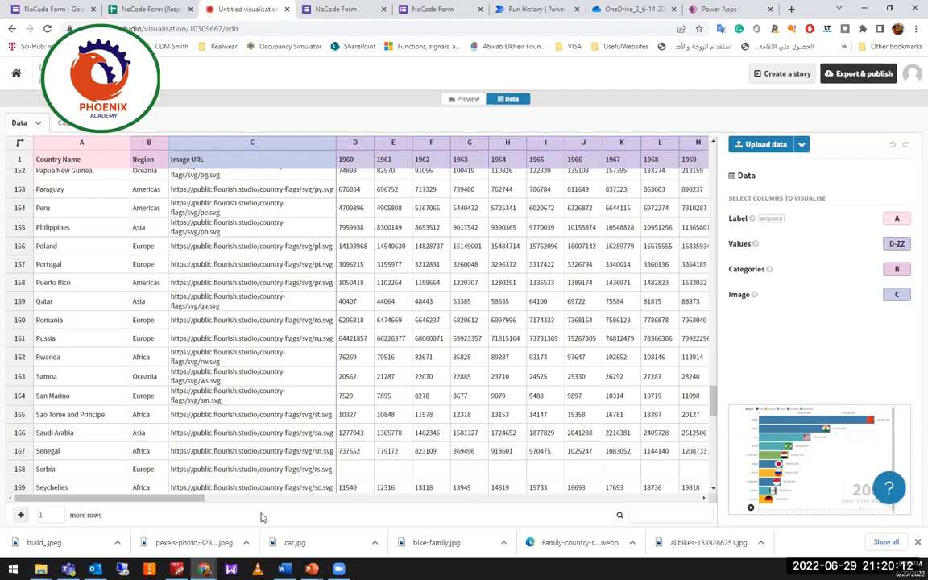
pyautogui.moveTo(220, 502); pyautogui.dragTo(29, 505)
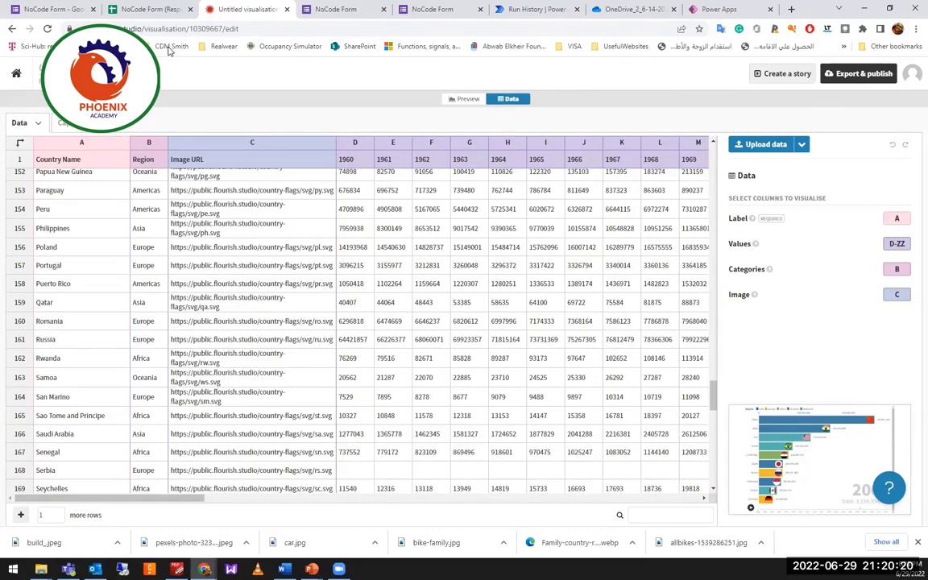
pyautogui.click(467, 99)
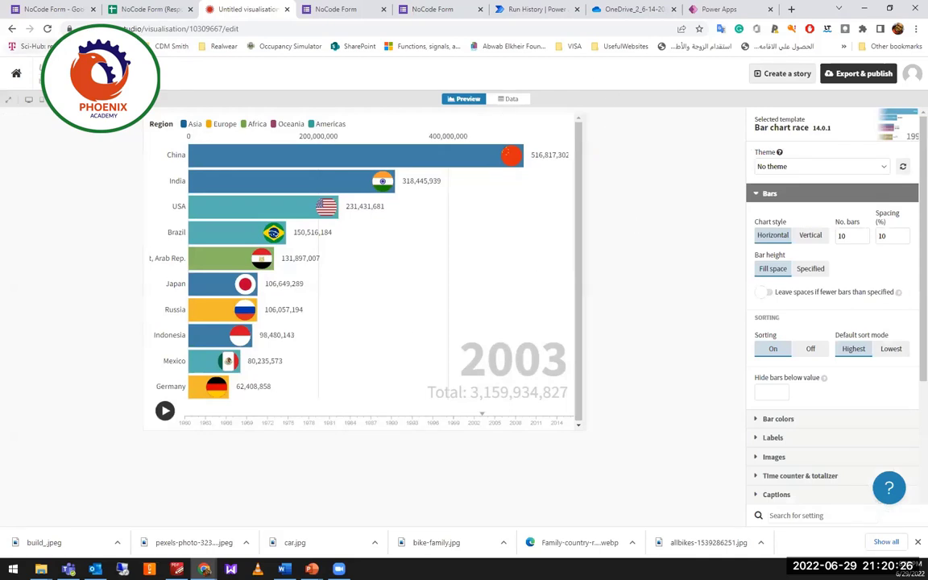
# Return to Flourish home and browse templates such as Hierarchy, Line chart race and Cards.
pyautogui.click(17, 75)
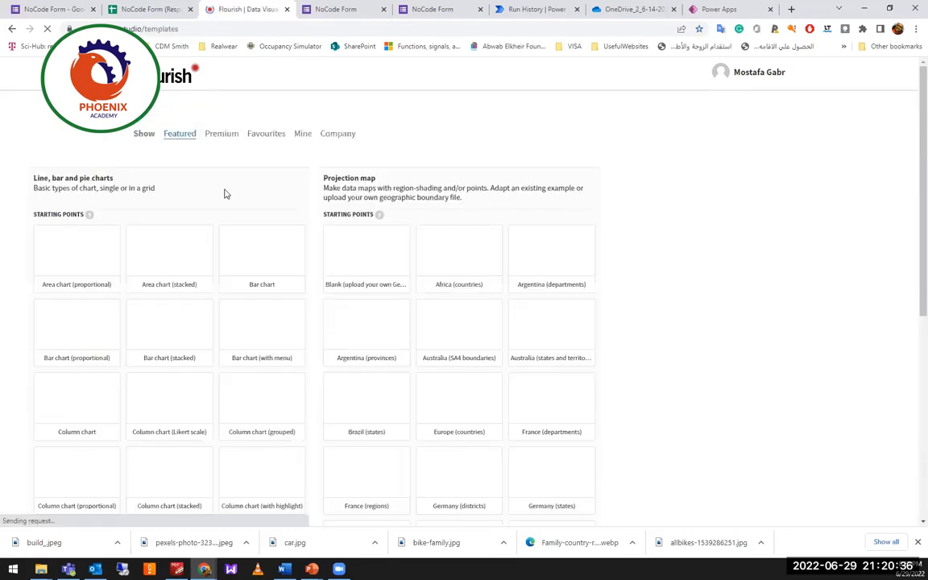
pyautogui.scroll(-6, 584, 322)
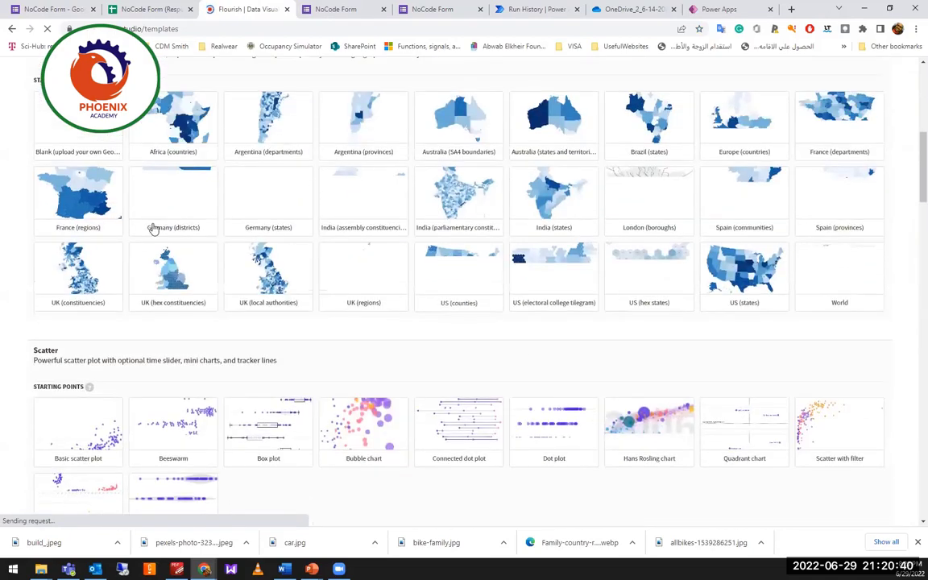
pyautogui.scroll(3, 46, 172)
pyautogui.scroll(1, 46, 172)
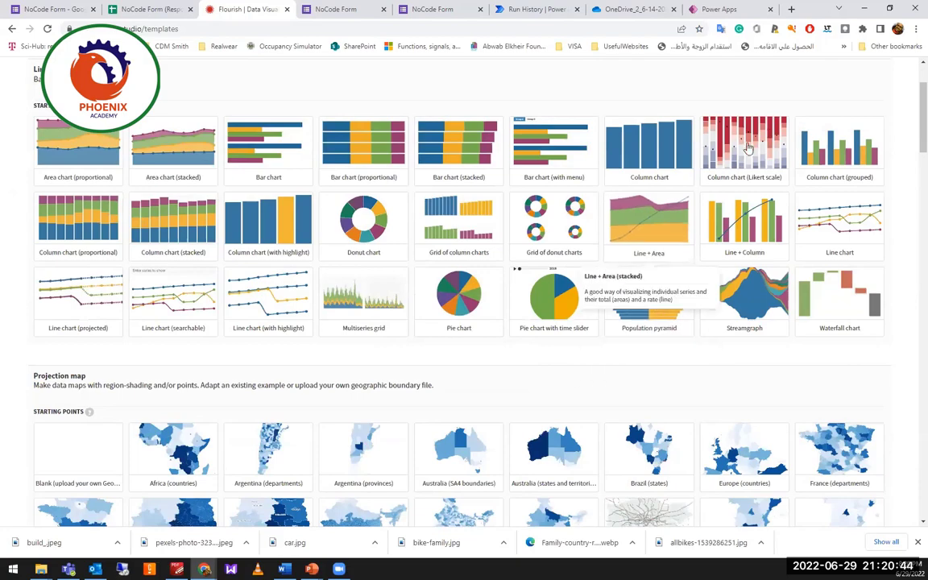
pyautogui.scroll(-4, 597, 291)
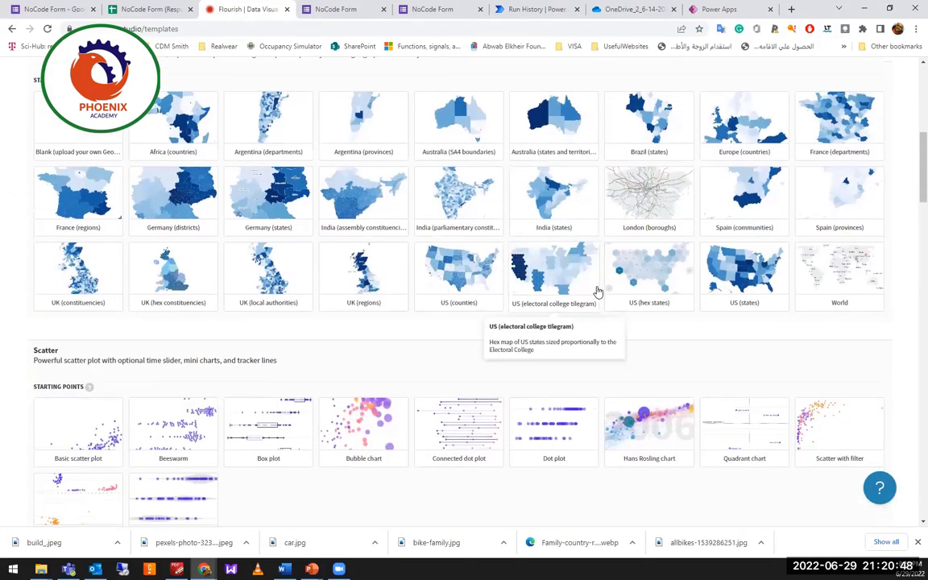
pyautogui.scroll(-2, 602, 286)
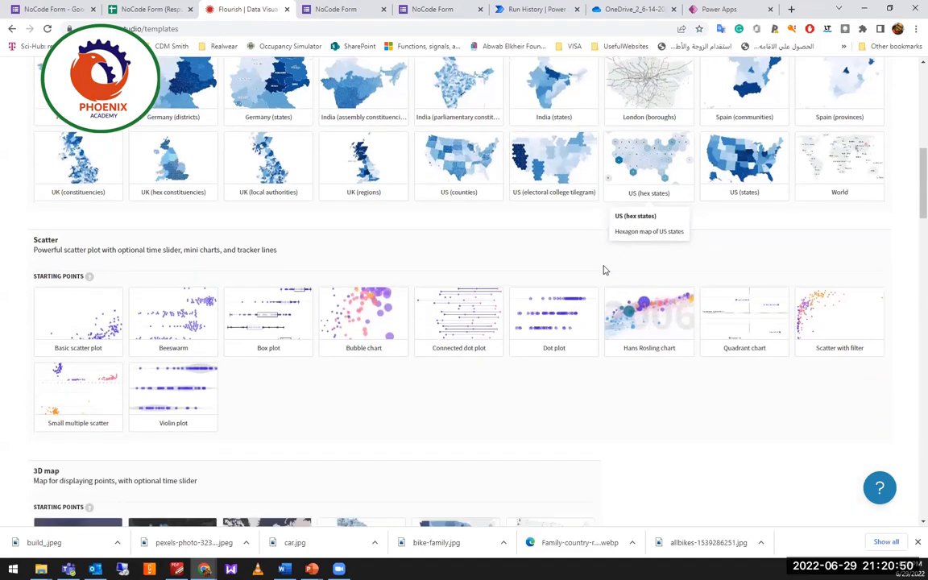
pyautogui.scroll(3, 604, 270)
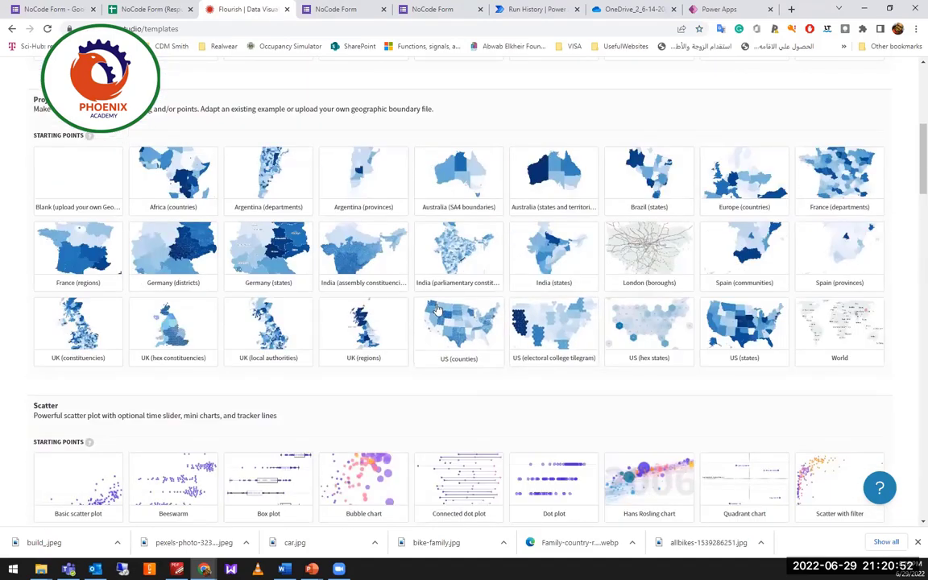
pyautogui.scroll(-3, 653, 266)
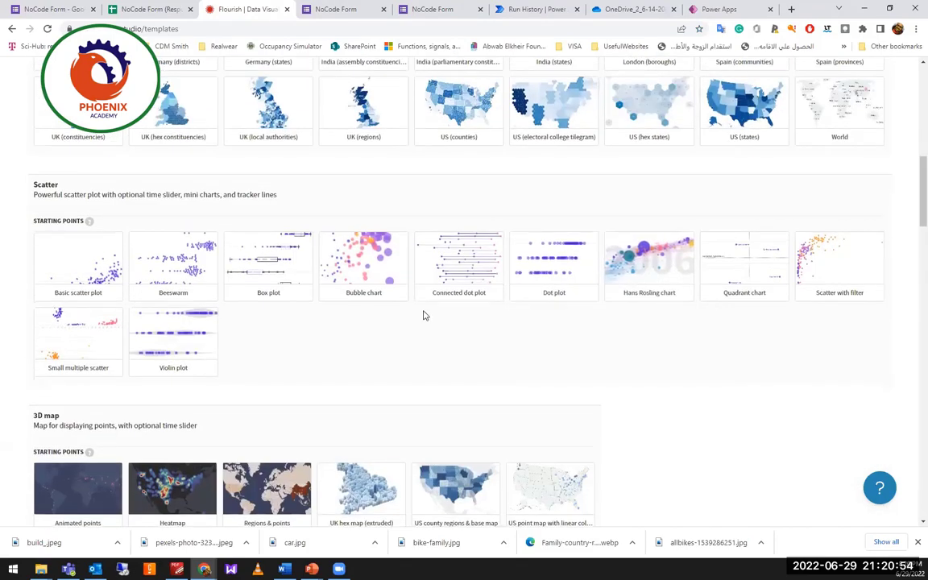
pyautogui.scroll(-2, 425, 315)
pyautogui.scroll(-2, 483, 306)
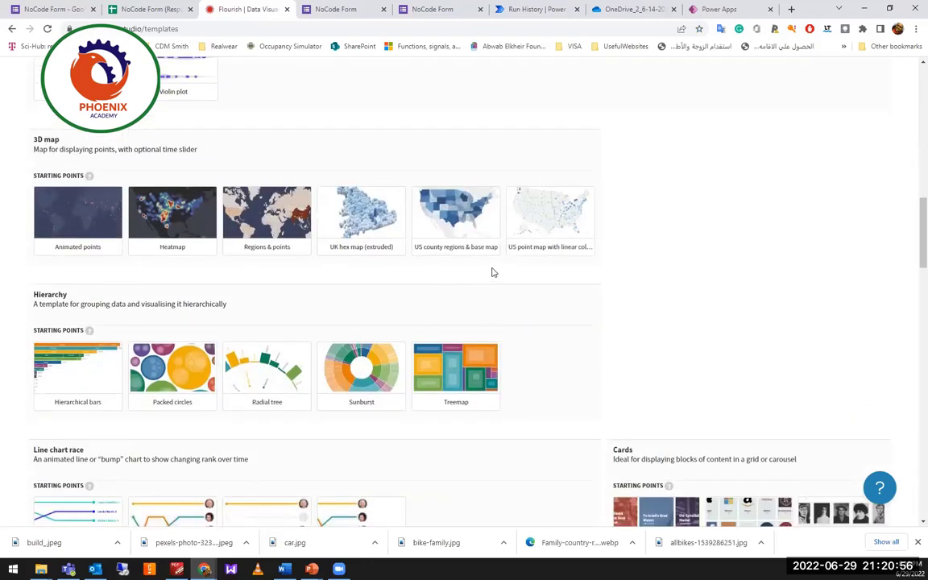
pyautogui.scroll(-2, 475, 276)
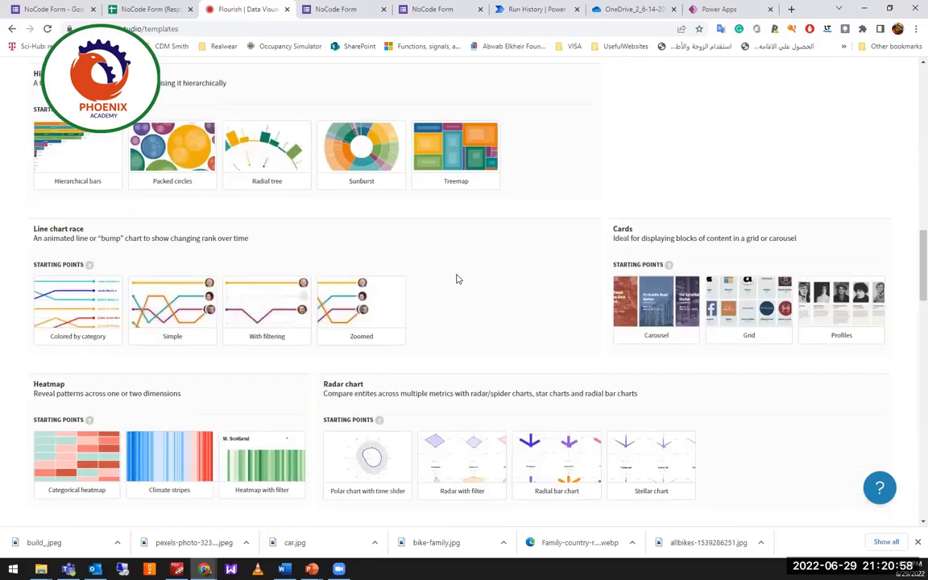
pyautogui.scroll(-1, 451, 274)
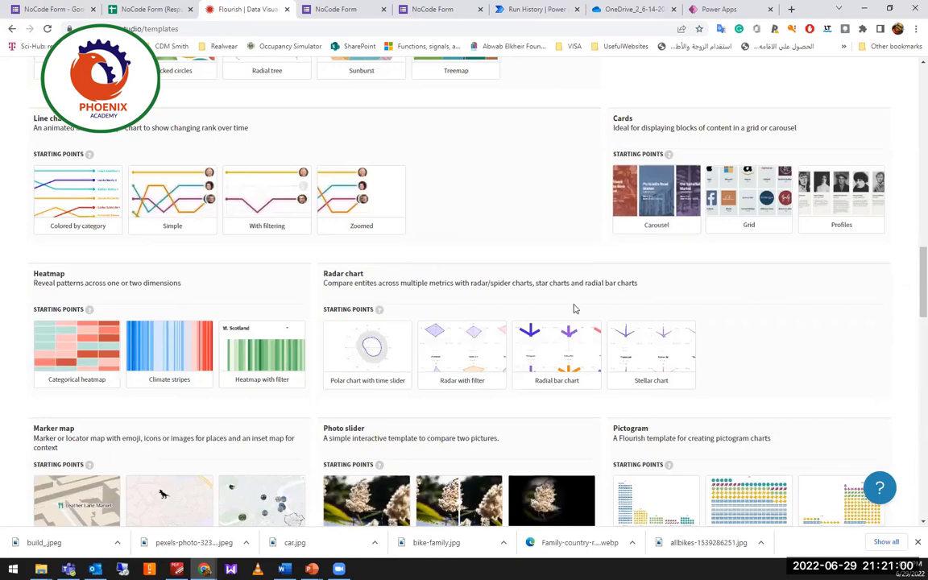
pyautogui.scroll(-1, 472, 322)
pyautogui.scroll(-1, 472, 322)
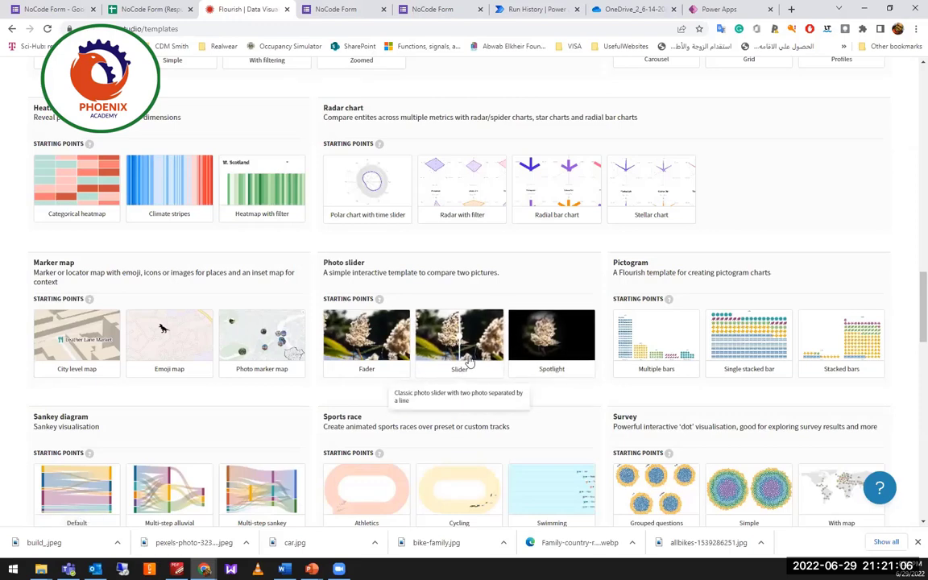
pyautogui.scroll(-2, 478, 373)
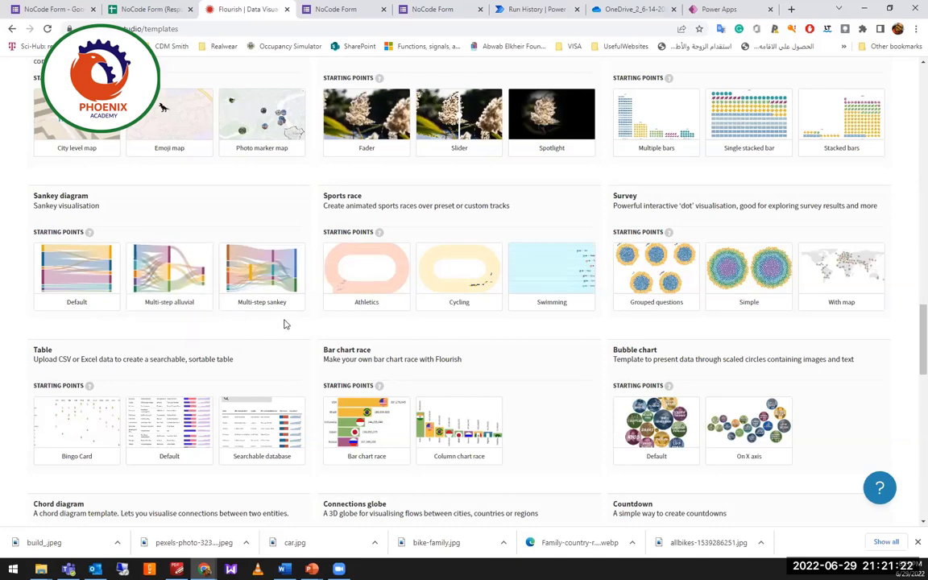
pyautogui.scroll(-5, 431, 345)
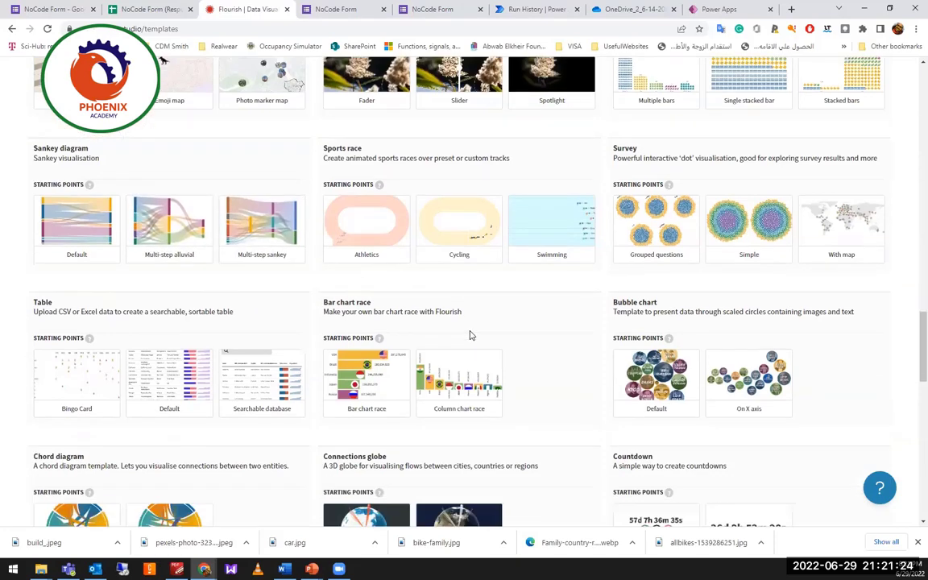
pyautogui.scroll(-4, 465, 318)
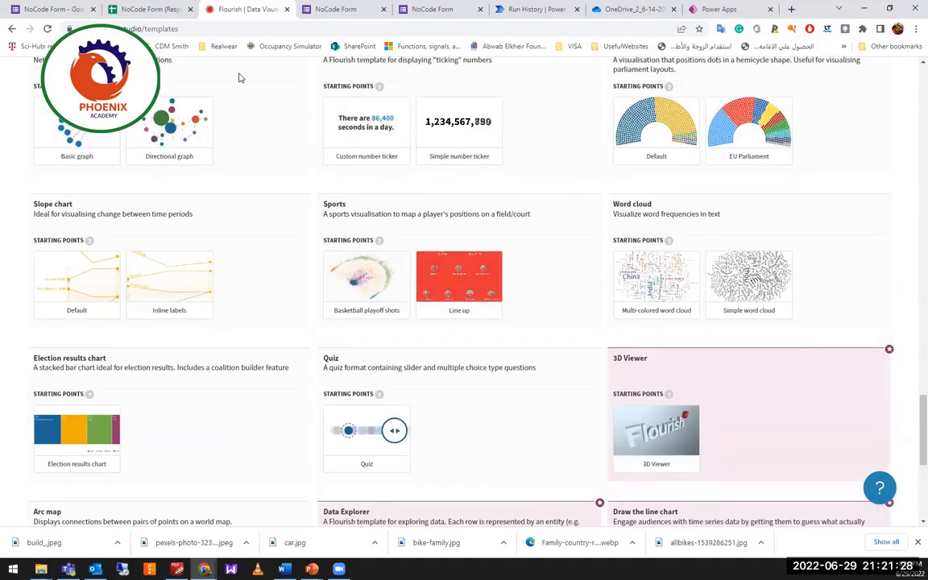
pyautogui.scroll(4, 217, 64)
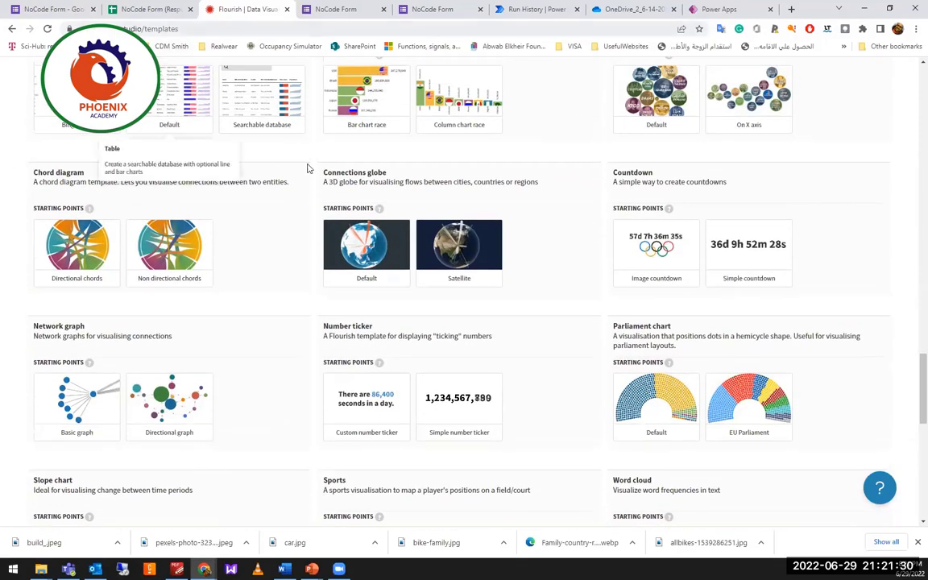
pyautogui.scroll(5, 331, 216)
pyautogui.scroll(8, 417, 263)
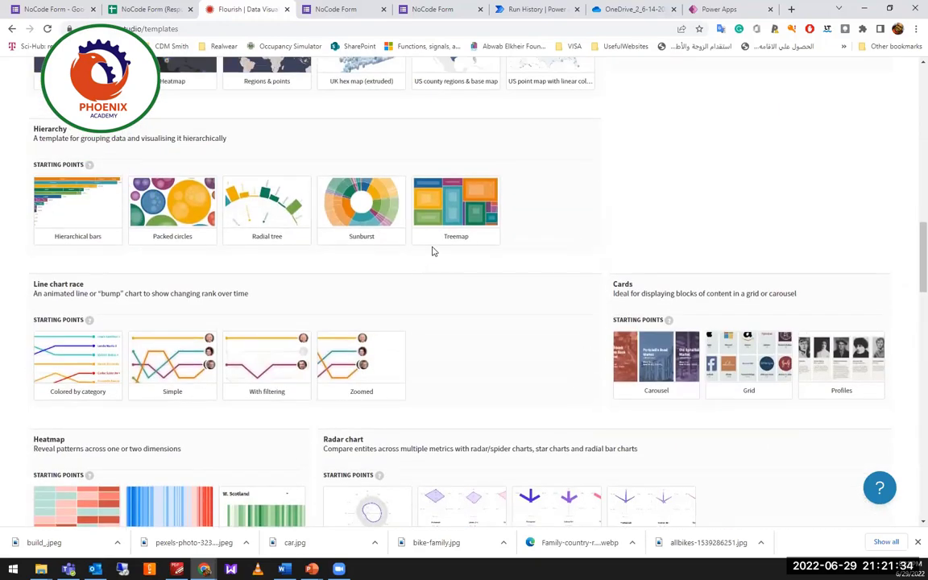
pyautogui.scroll(2, 362, 238)
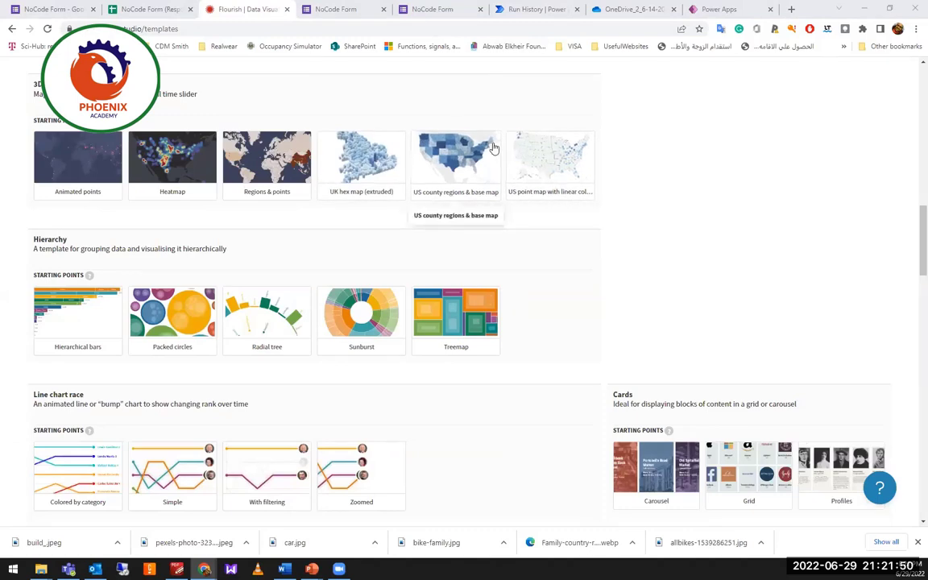
pyautogui.click(533, 9)
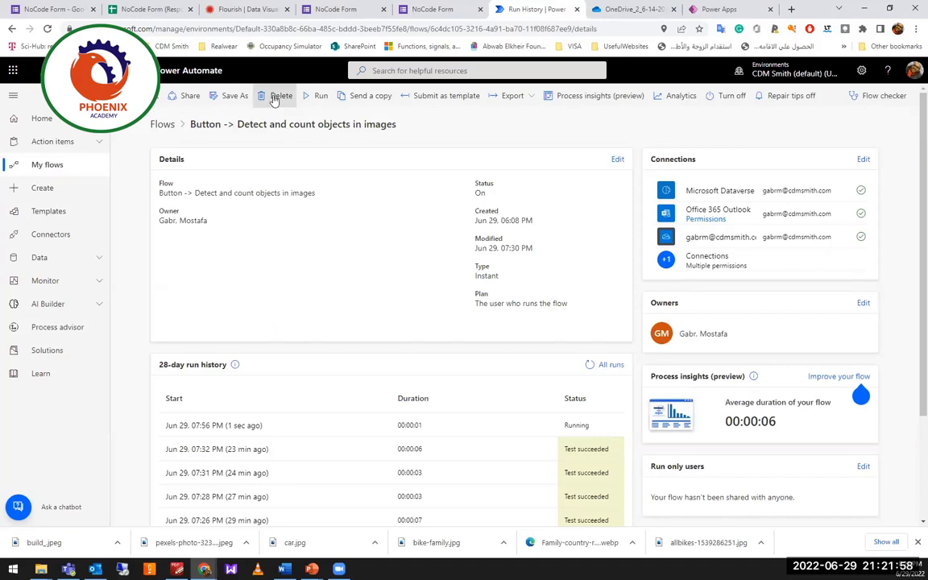
# Open the Button -> Detect and count objects in images flow from My flows.
pyautogui.scroll(-3, 545, 271)
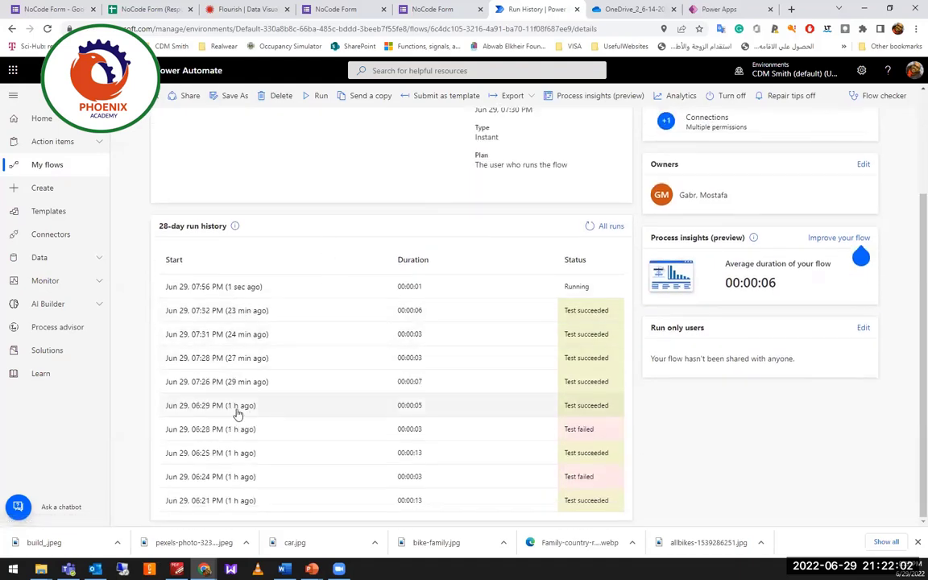
pyautogui.scroll(3, 209, 379)
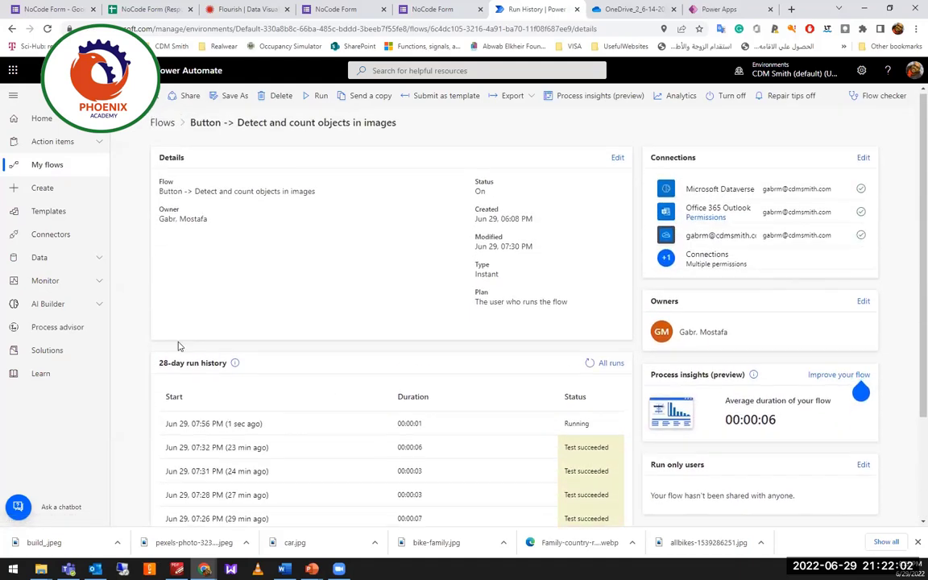
pyautogui.click(47, 171)
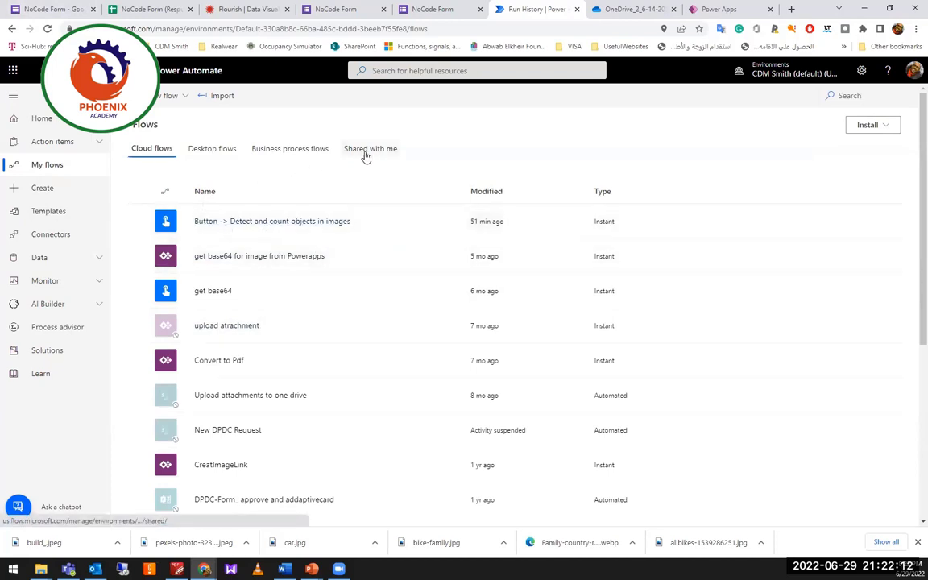
pyautogui.click(261, 222)
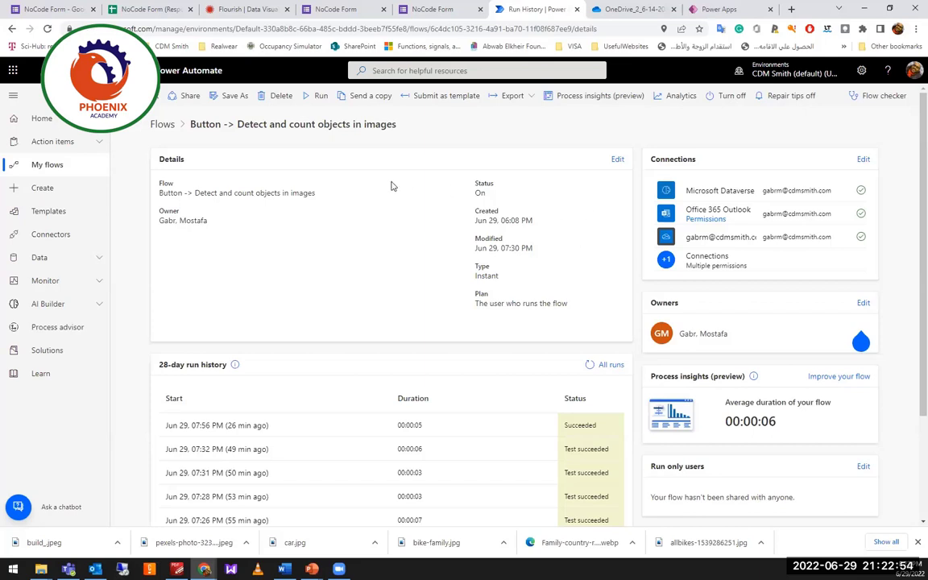
# Run the Detect and count objects flow on bike-family.jpg and return to its run history.
pyautogui.click(319, 96)
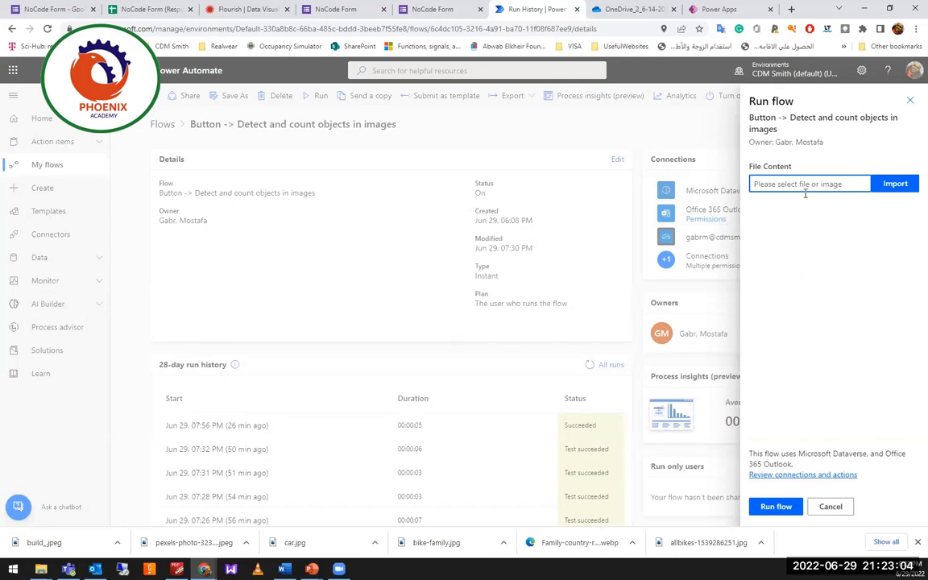
pyautogui.click(895, 185)
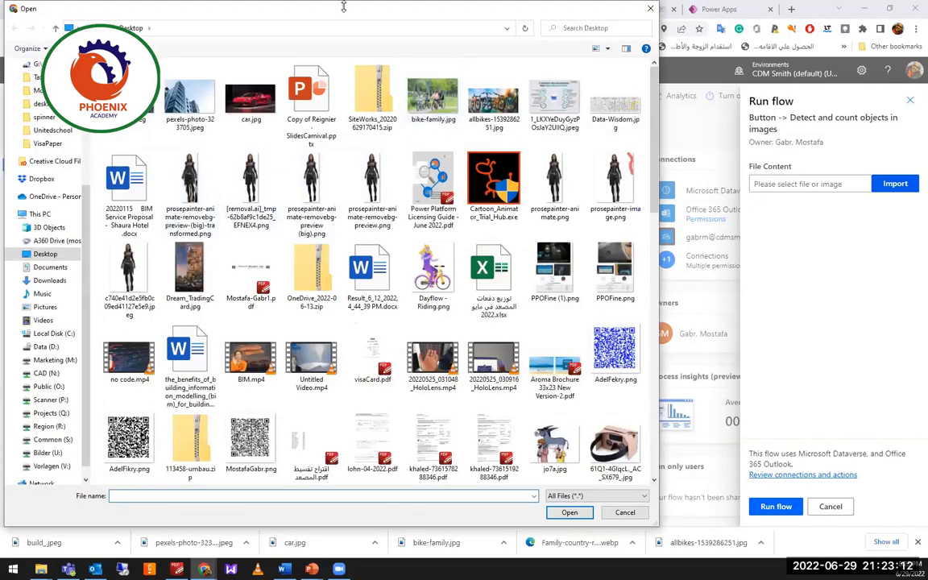
pyautogui.moveTo(440, 121); pyautogui.dragTo(258, 231)
pyautogui.click(257, 231)
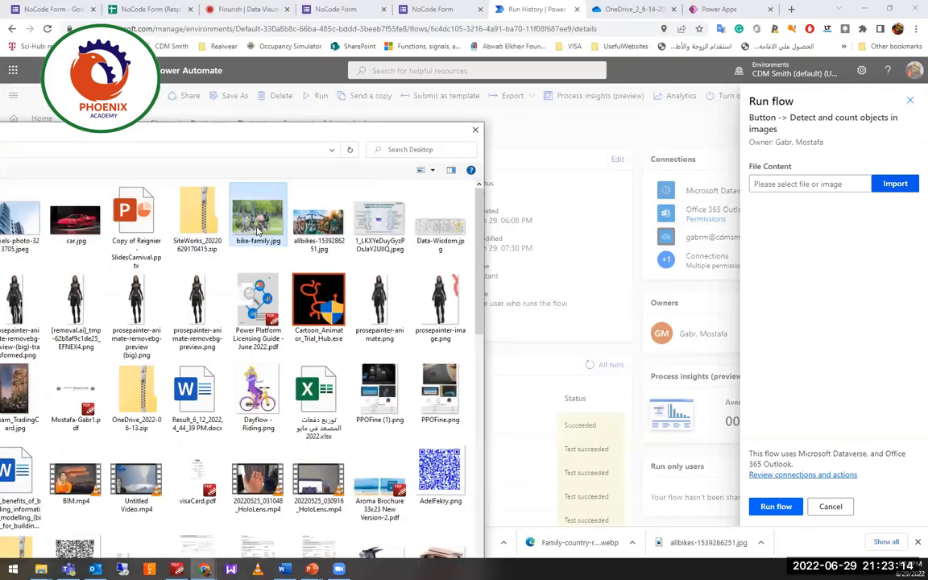
pyautogui.doubleClick(258, 231)
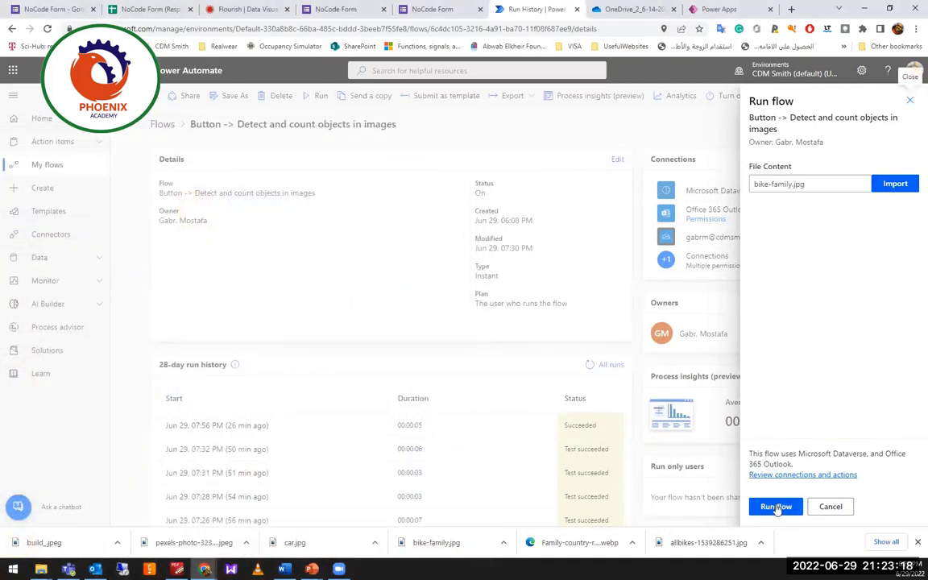
pyautogui.click(774, 506)
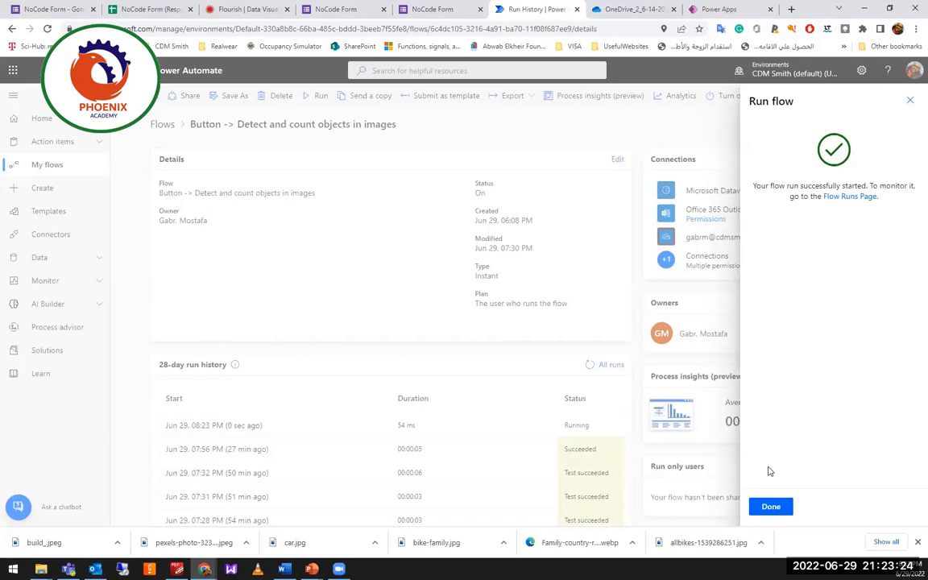
pyautogui.click(770, 507)
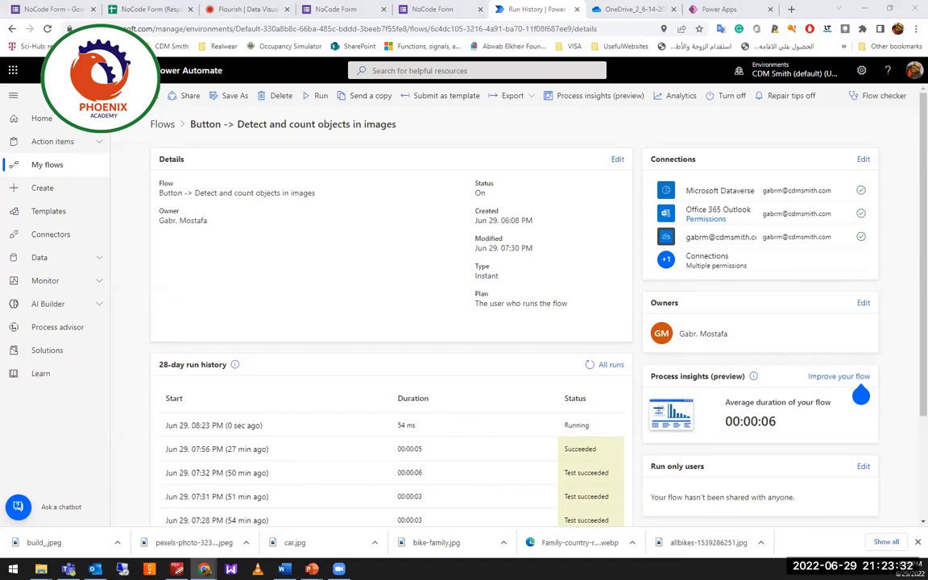
pyautogui.hotkey('alt', 'Tab')
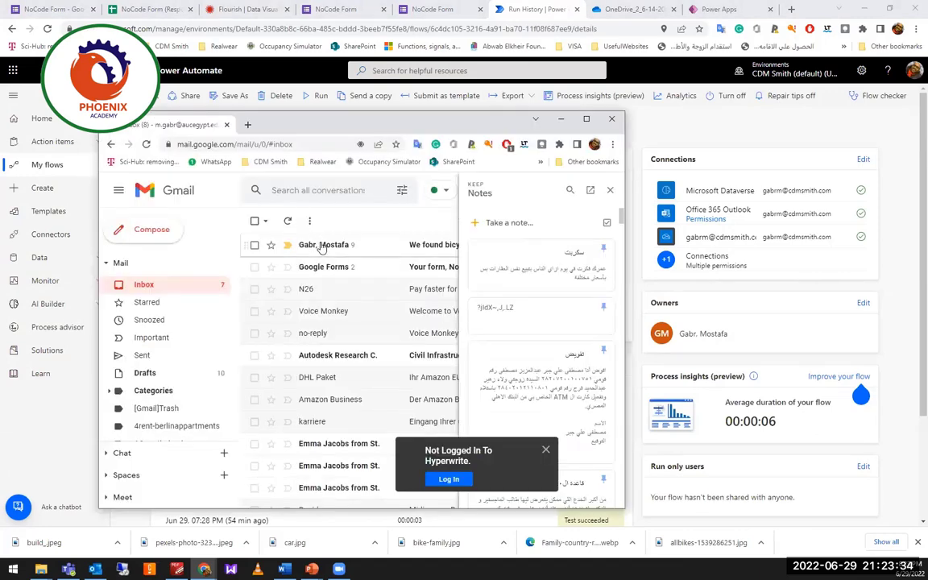
pyautogui.click(323, 247)
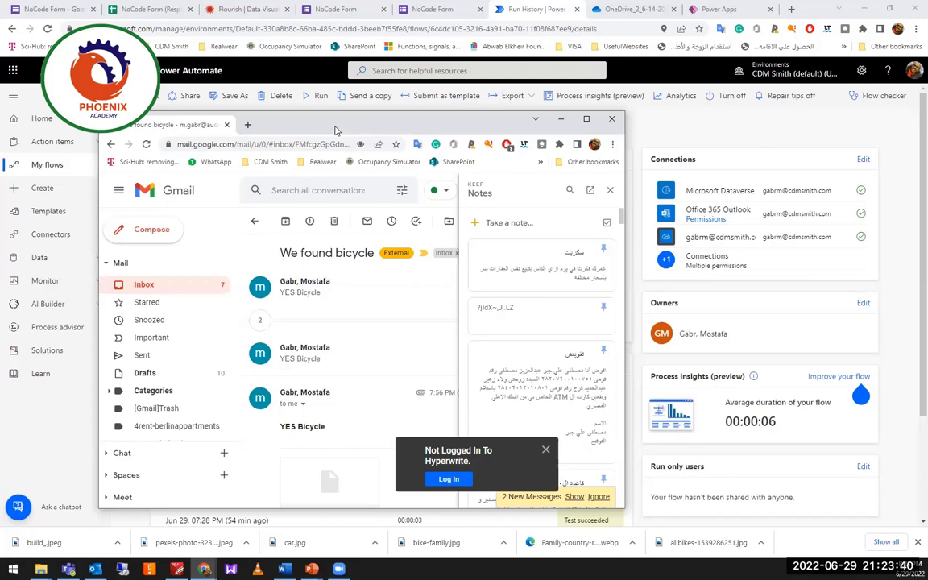
pyautogui.hotkey('alt', 'Tab')
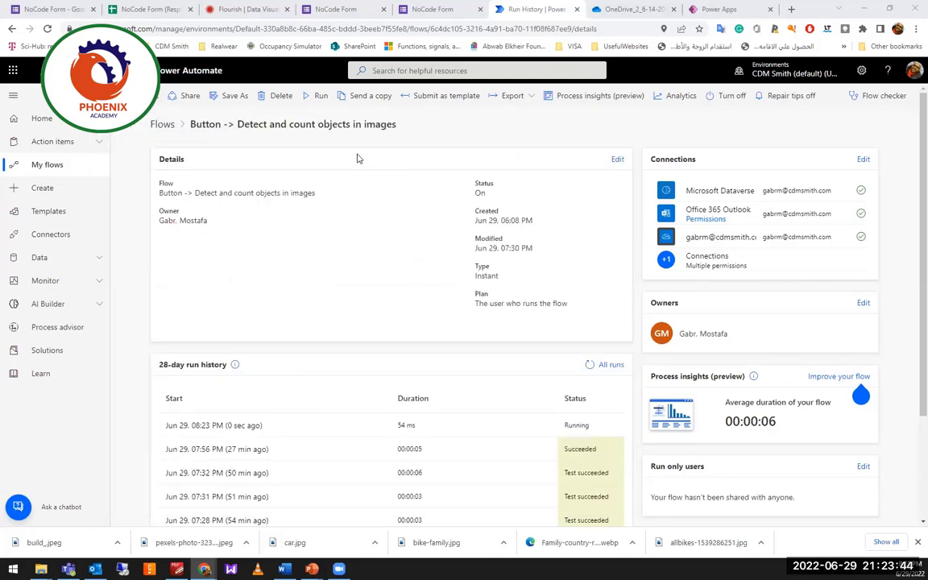
# Open the flow in the designer and expand the trigger, detection step and Apply to each loop.
pyautogui.click(152, 100)
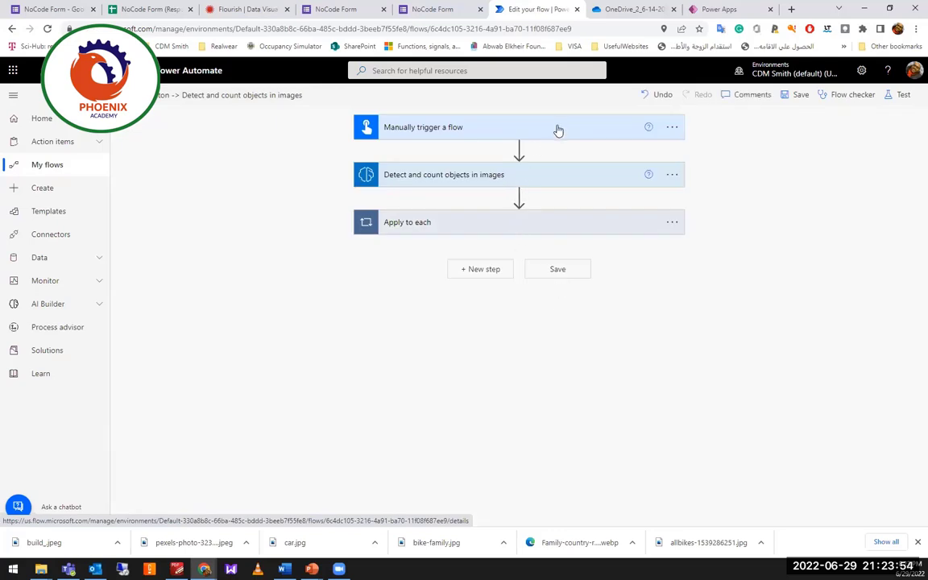
pyautogui.click(558, 130)
pyautogui.click(554, 248)
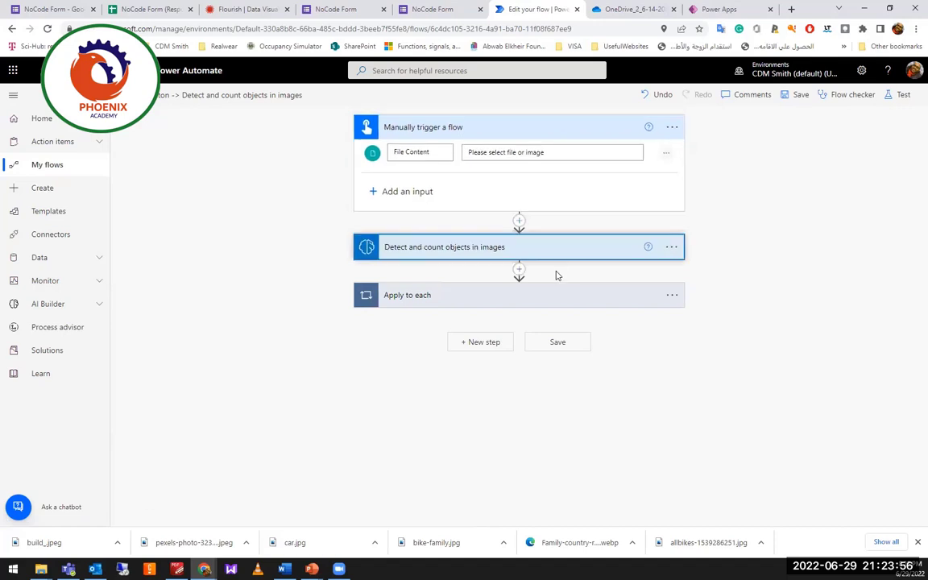
pyautogui.click(542, 350)
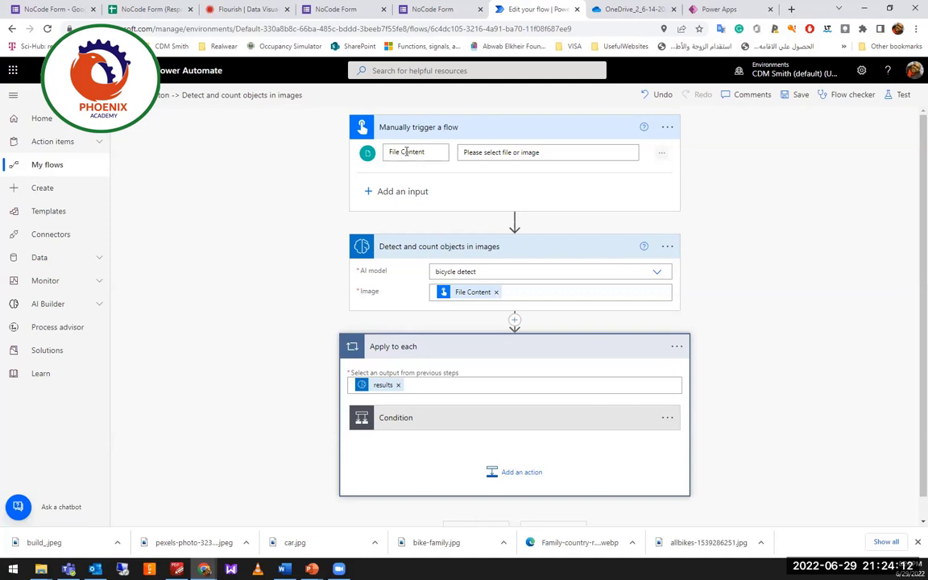
# Add an Email input to the manual trigger alongside File Content.
pyautogui.click(407, 152)
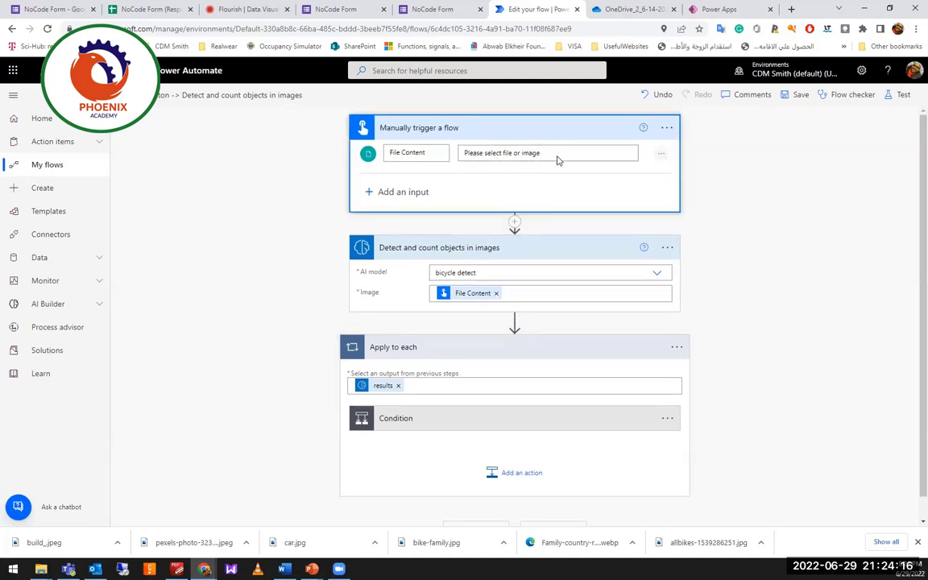
pyautogui.click(406, 193)
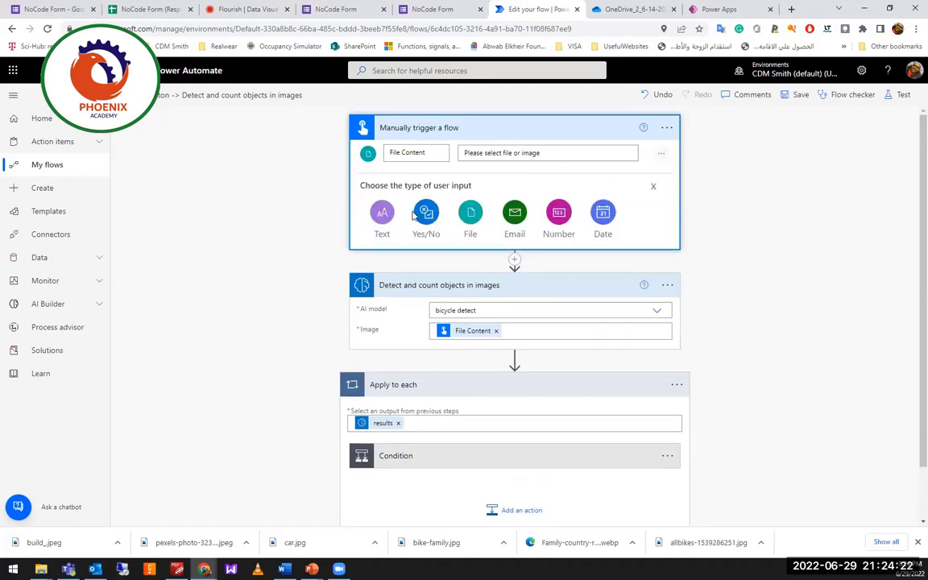
pyautogui.click(510, 214)
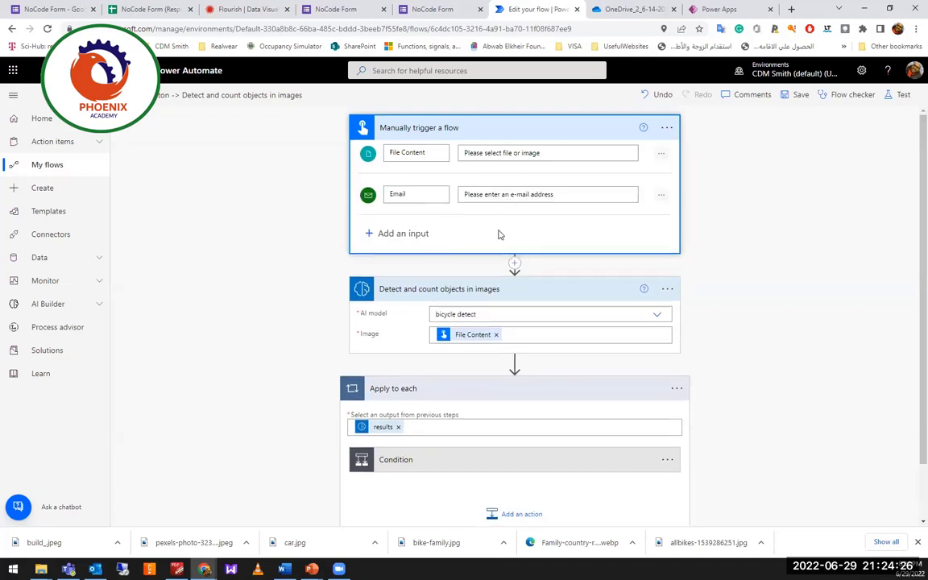
pyautogui.click(712, 216)
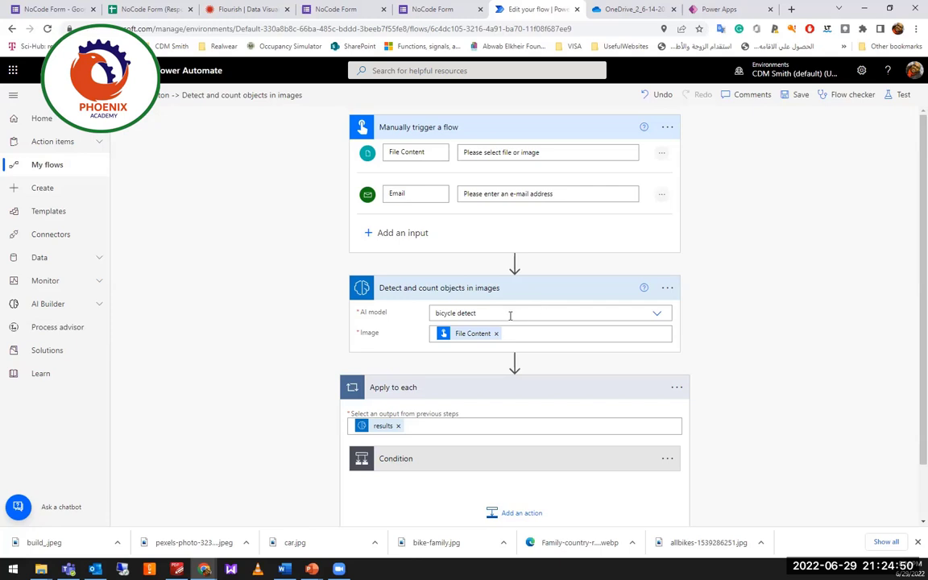
# Keep bicycle detect as the AI model and review the Image field's dynamic content.
pyautogui.click(511, 315)
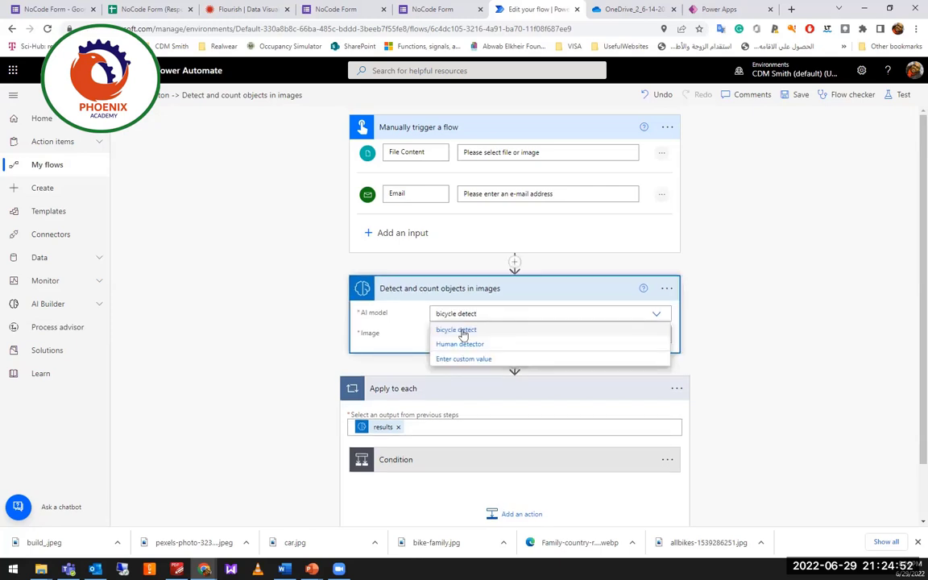
pyautogui.click(406, 322)
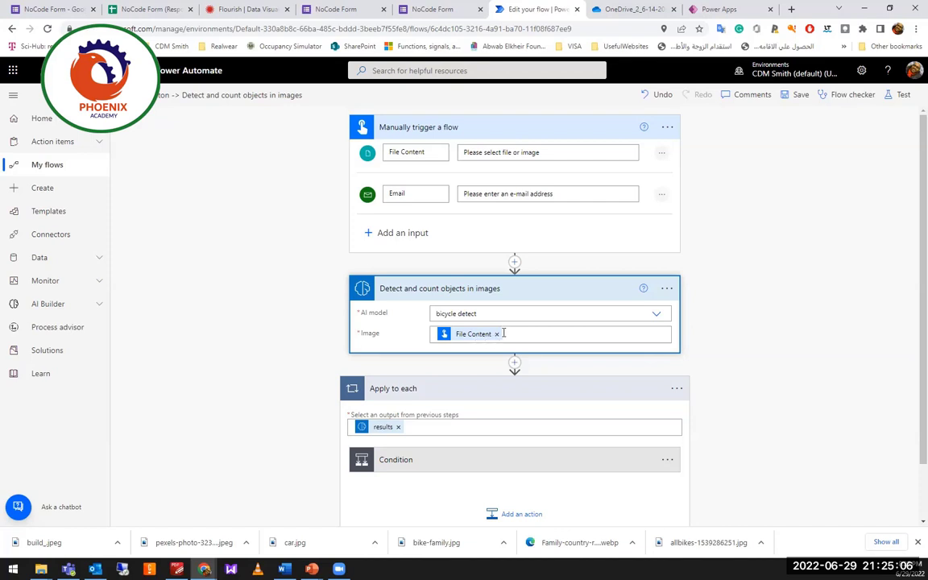
pyautogui.click(508, 332)
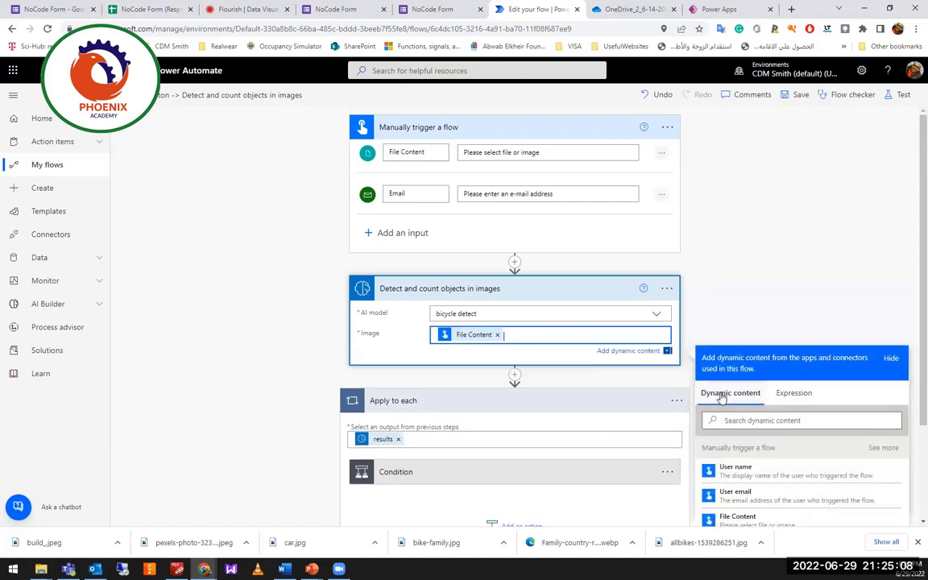
pyautogui.scroll(-2, 808, 484)
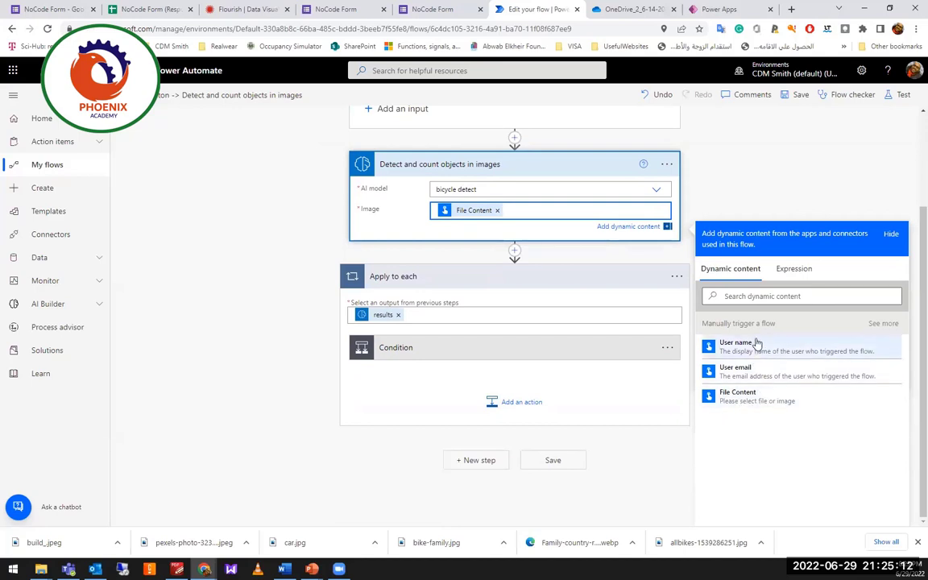
pyautogui.scroll(2, 629, 291)
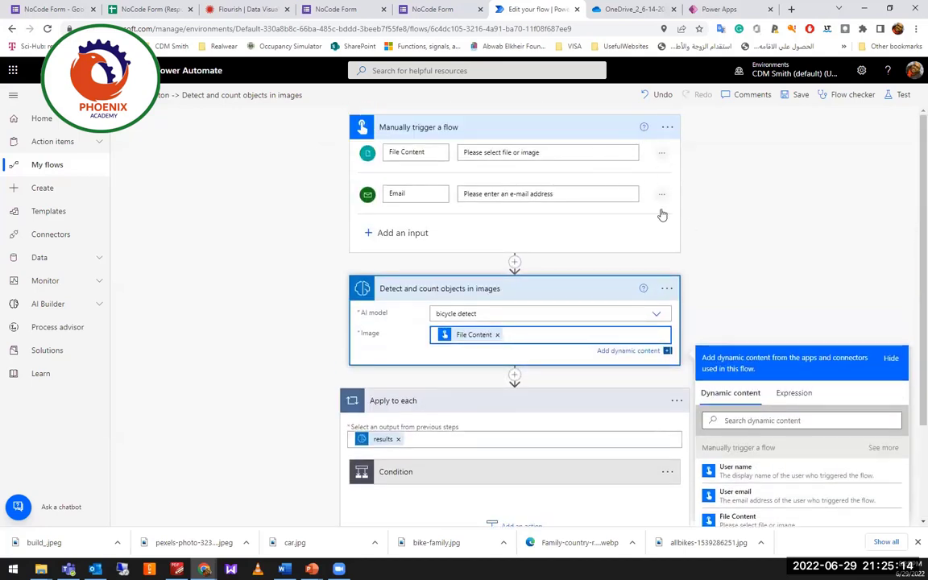
pyautogui.scroll(-2, 646, 365)
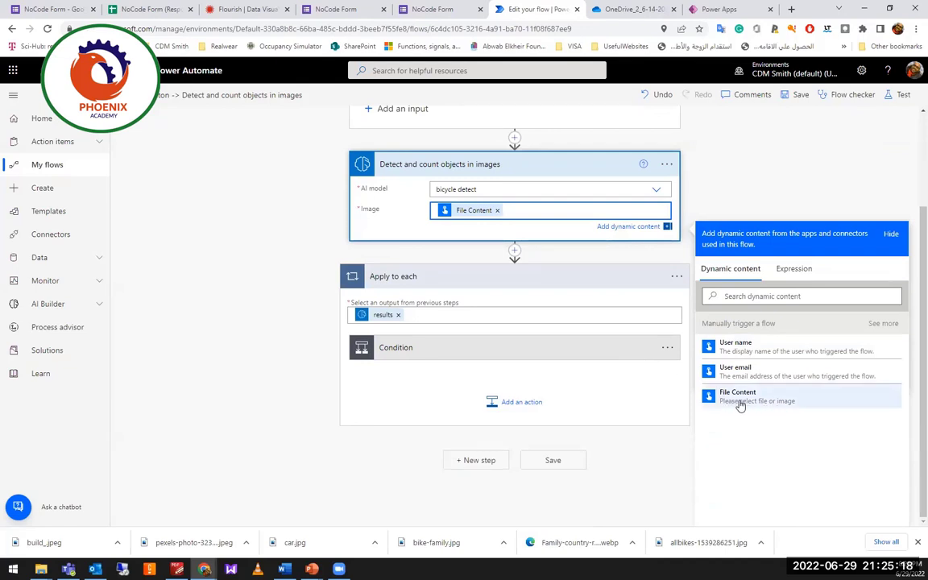
pyautogui.scroll(2, 606, 342)
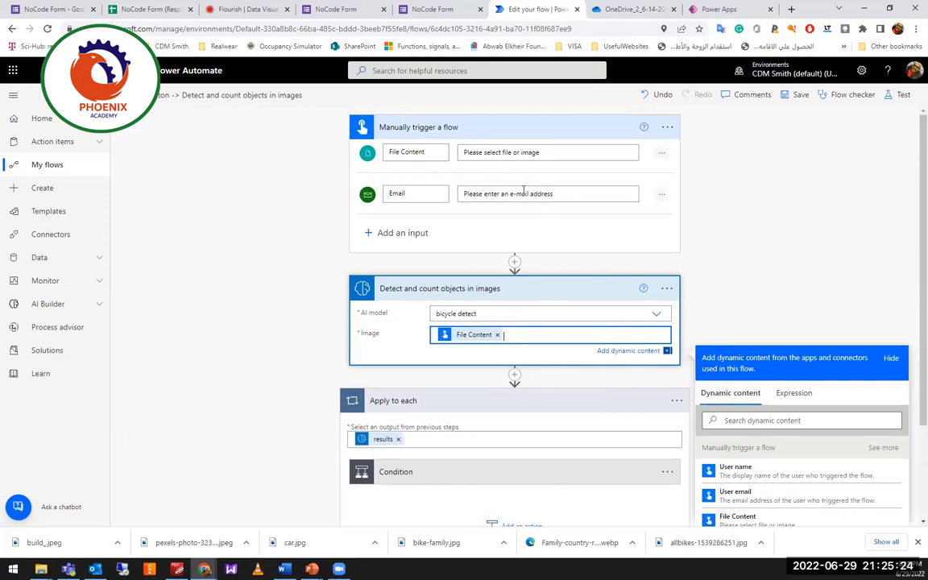
pyautogui.scroll(-3, 745, 424)
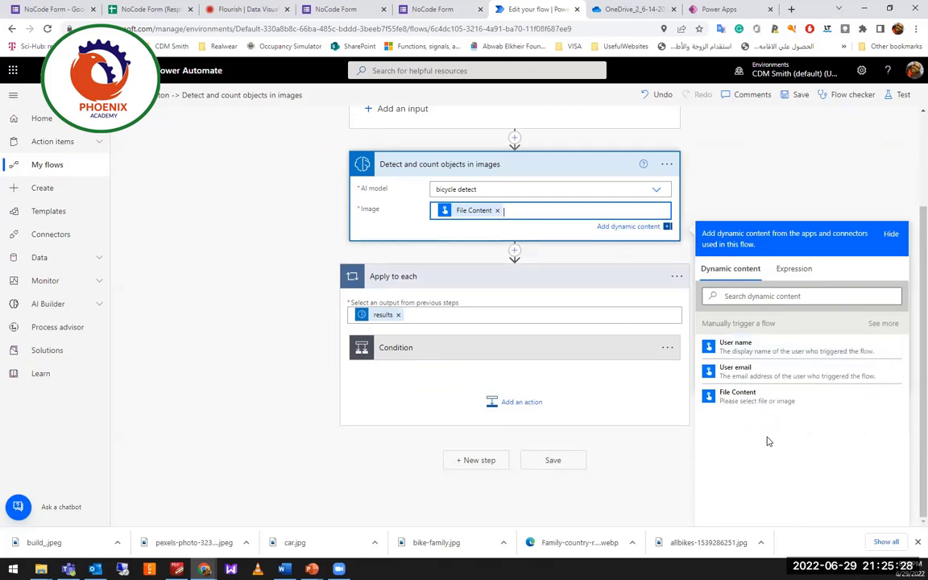
# Expand the loop's Condition testing for Bicycle, showing both email branches.
pyautogui.click(408, 283)
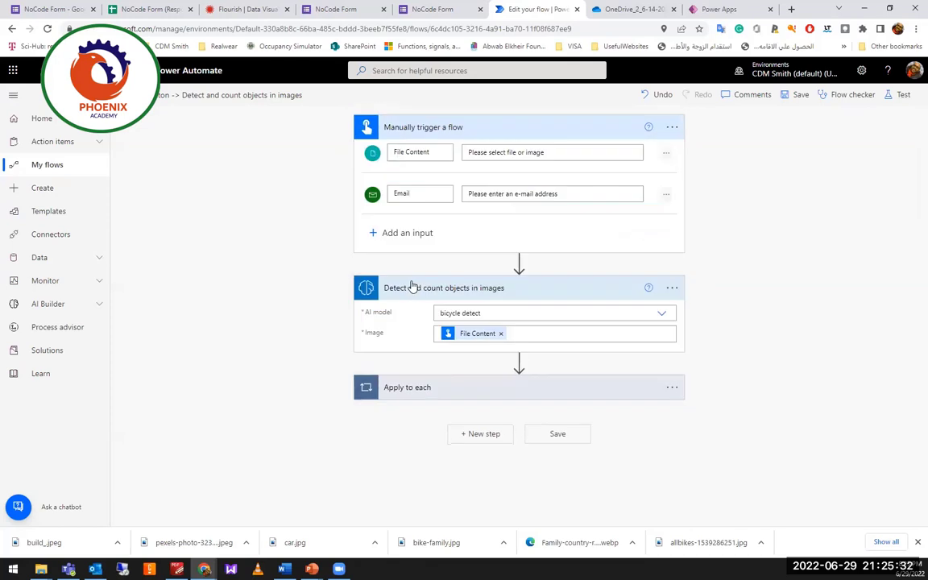
pyautogui.click(517, 388)
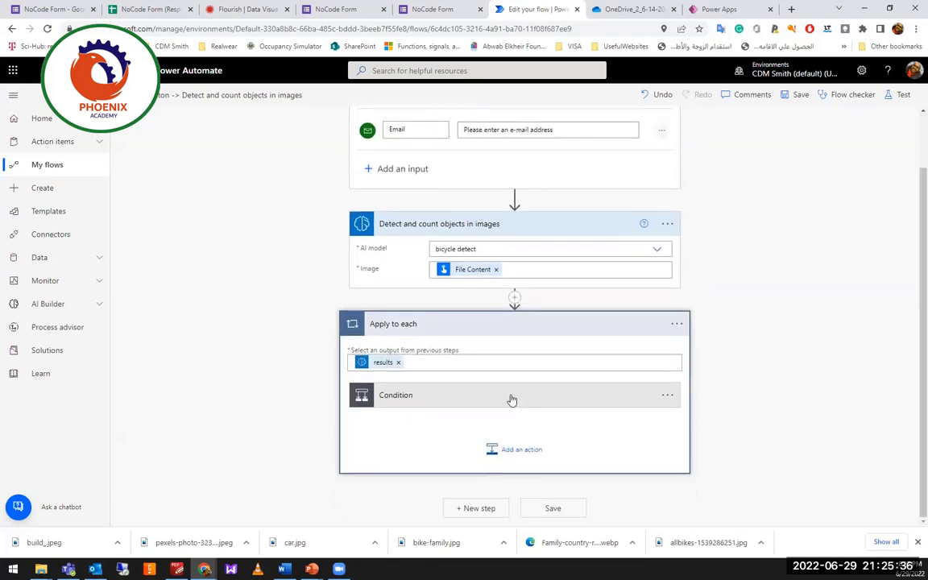
pyautogui.click(512, 396)
pyautogui.scroll(-3, 500, 402)
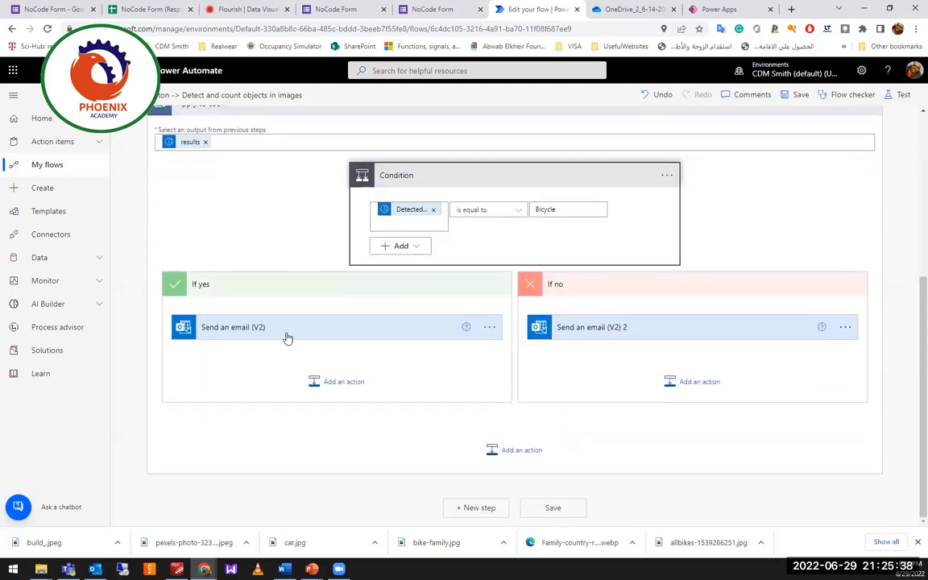
# Expand the If yes 'We found bicycle' email and clear its recipient address.
pyautogui.click(288, 337)
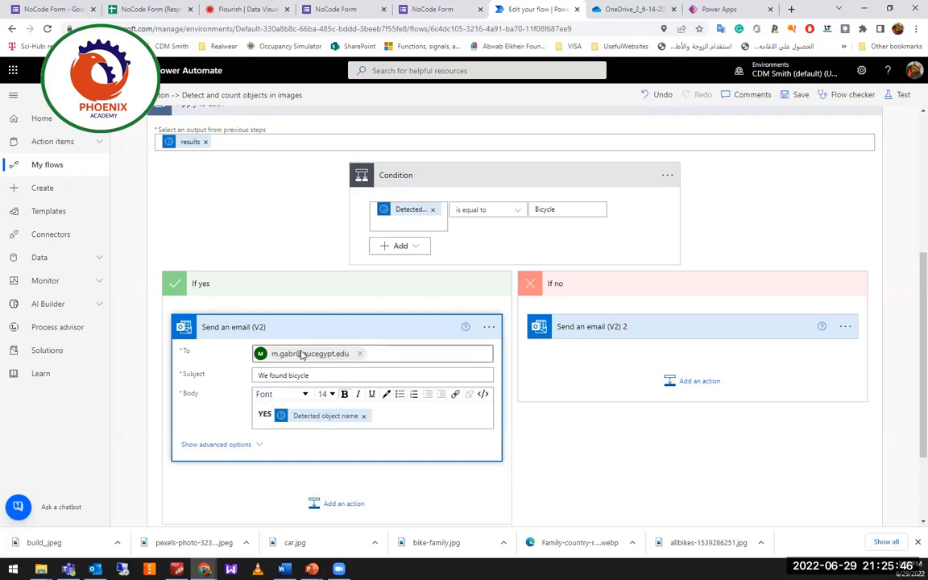
pyautogui.click(359, 353)
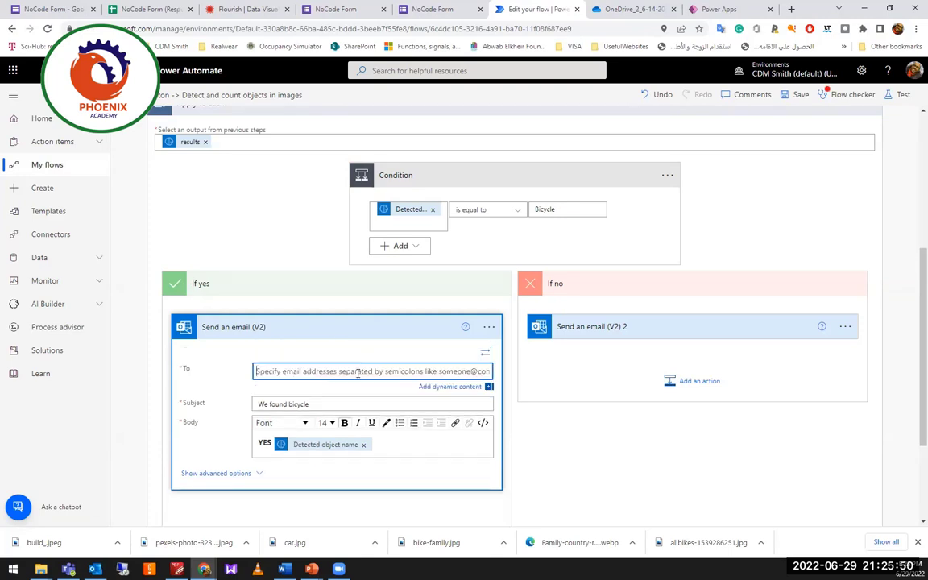
pyautogui.click(358, 373)
pyautogui.scroll(-1, 293, 435)
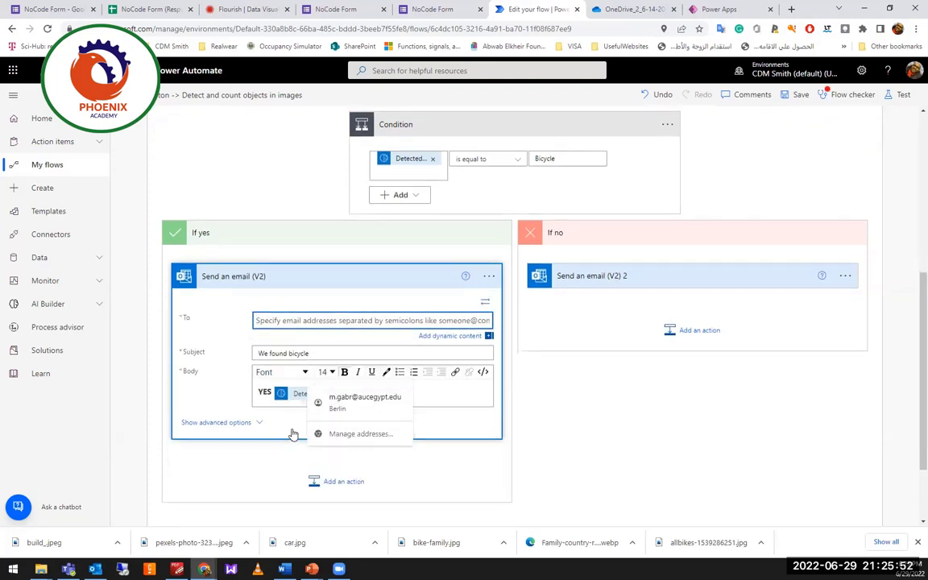
pyautogui.scroll(-2, 293, 435)
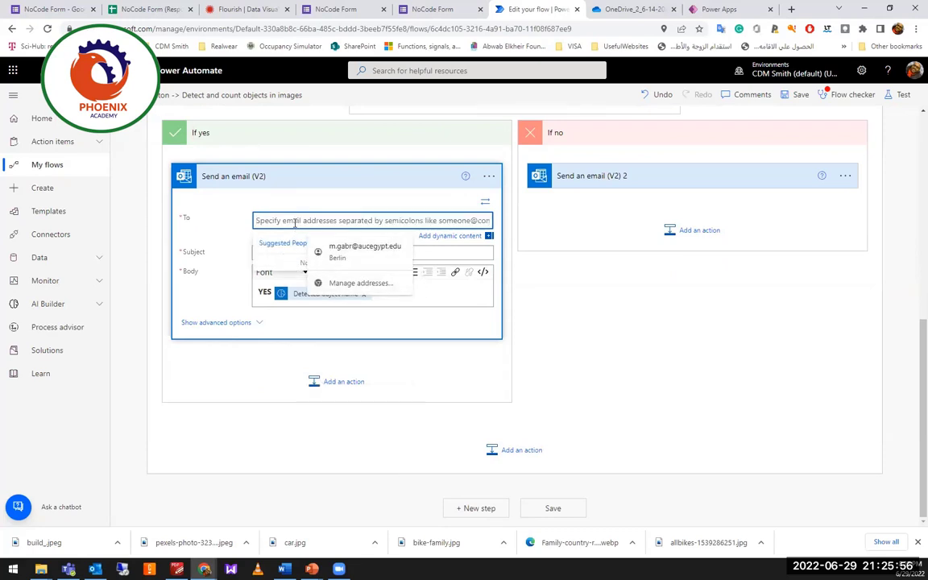
pyautogui.click(254, 431)
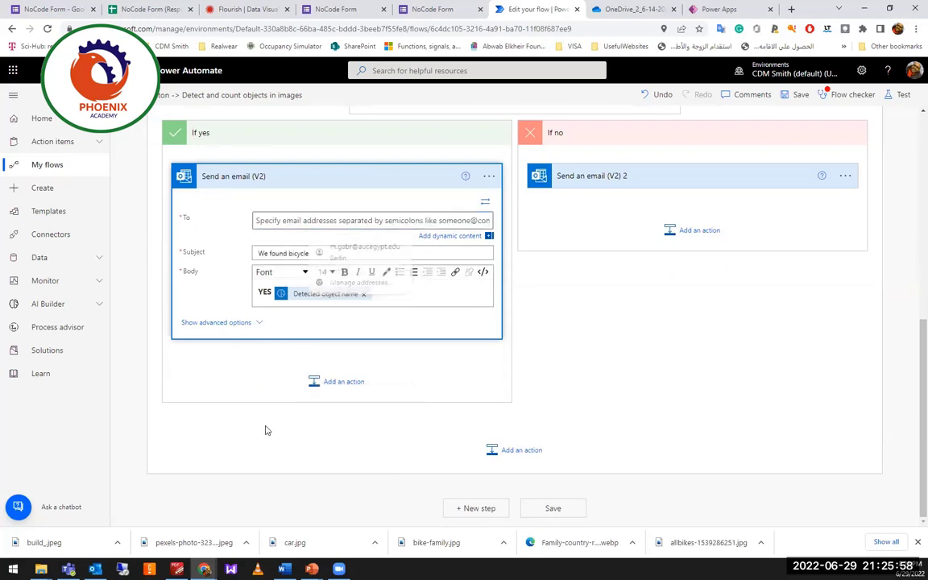
pyautogui.click(347, 219)
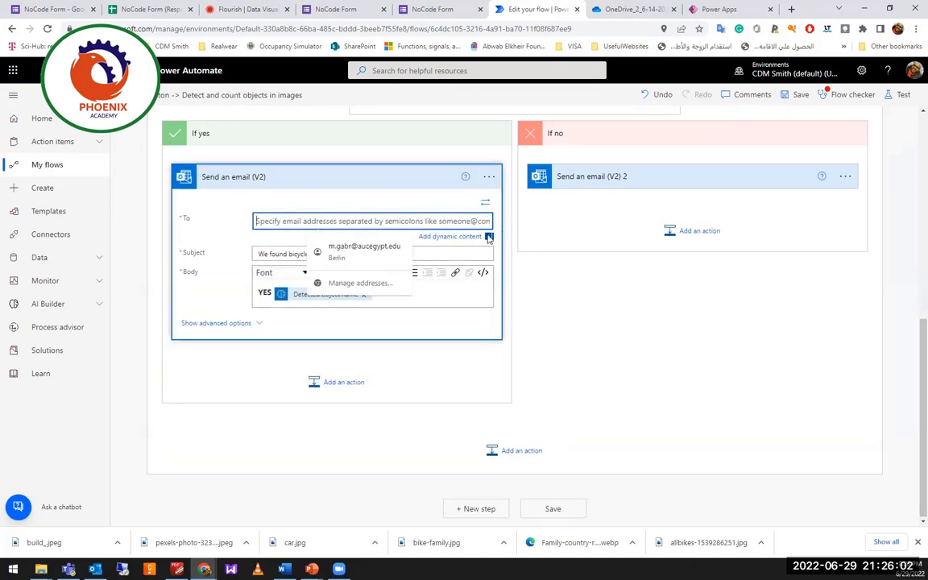
# Set the email recipient to the trigger's Email value and save the flow.
pyautogui.click(455, 236)
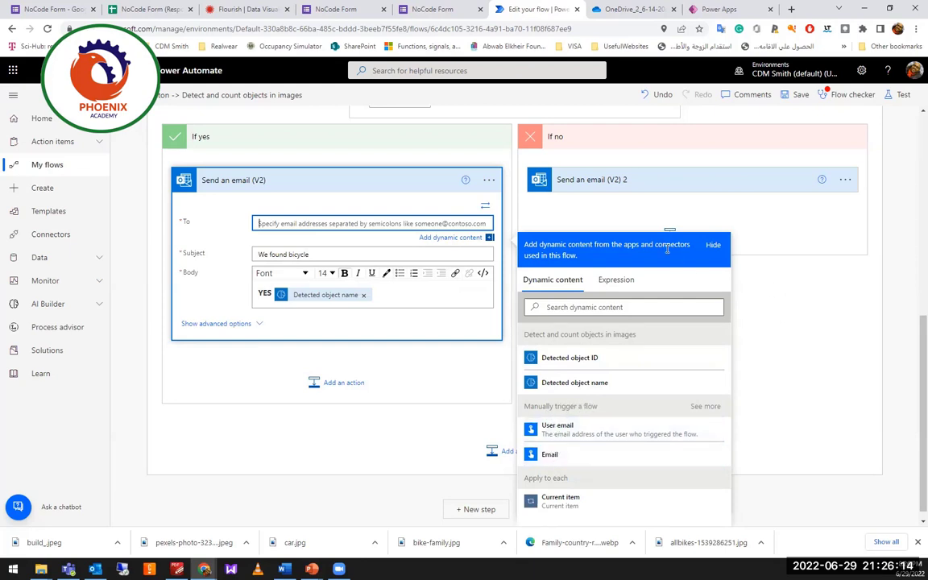
pyautogui.scroll(5, 599, 223)
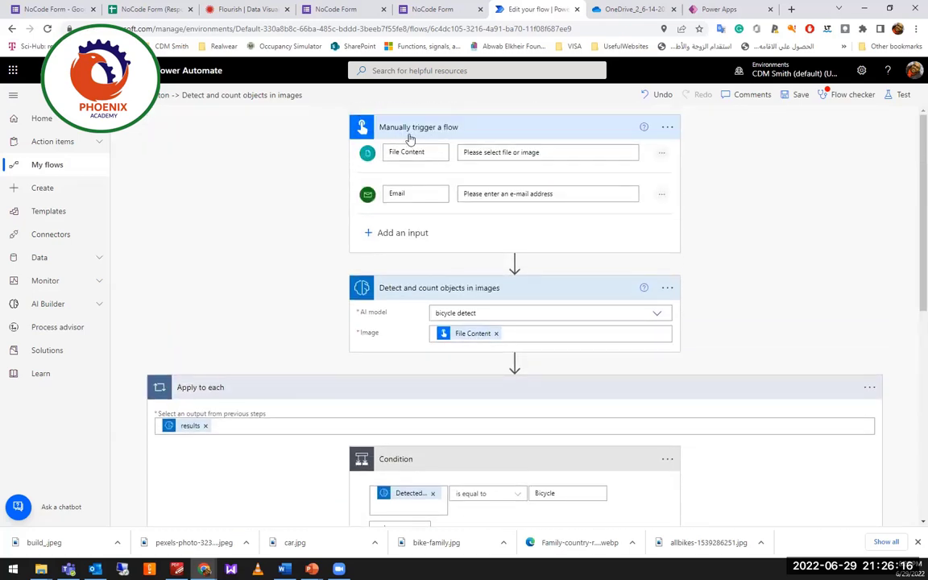
pyautogui.scroll(-5, 479, 301)
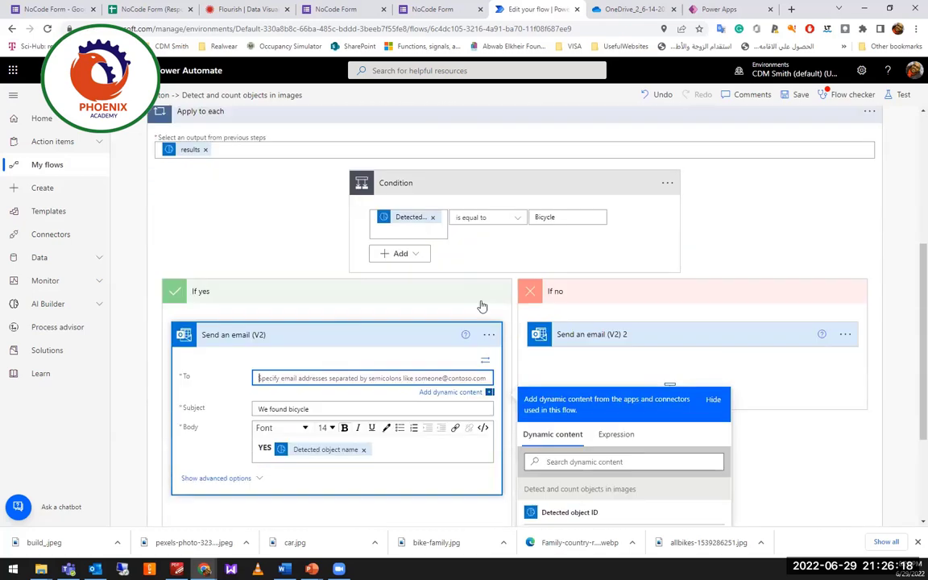
pyautogui.scroll(-2, 479, 301)
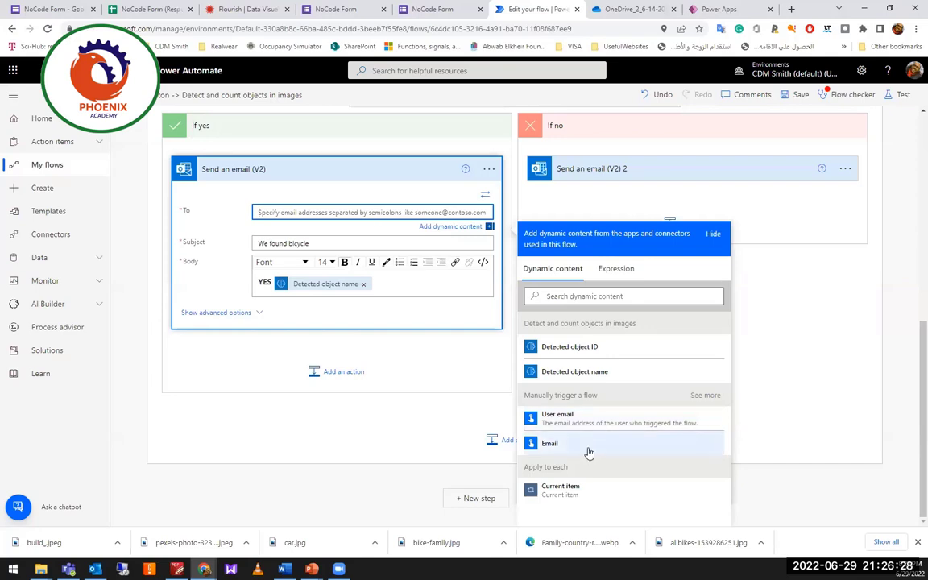
pyautogui.click(591, 444)
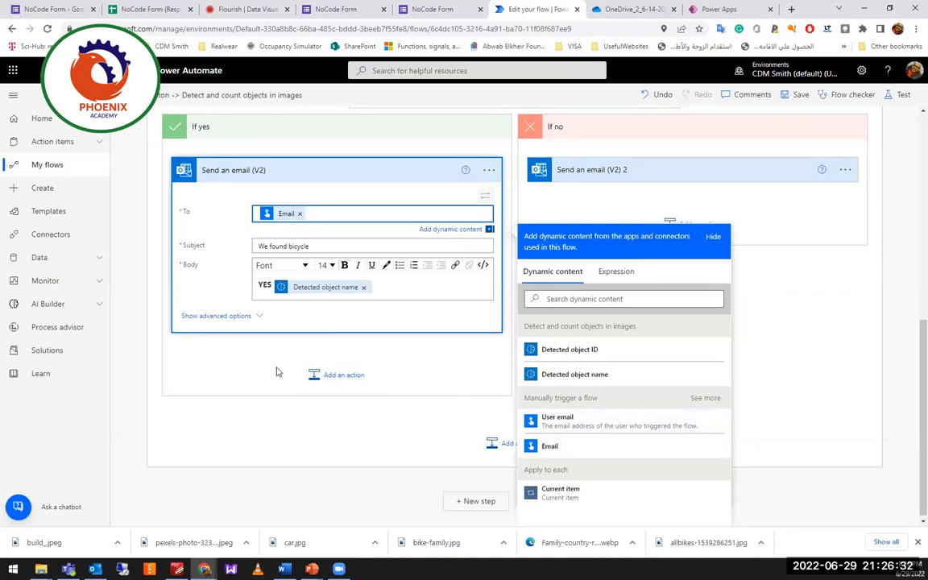
pyautogui.click(258, 407)
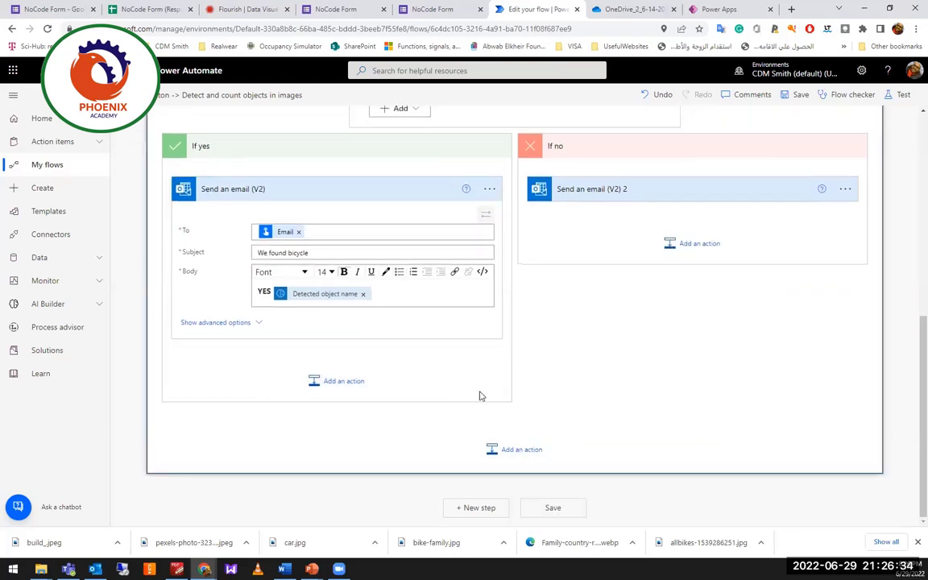
pyautogui.click(799, 95)
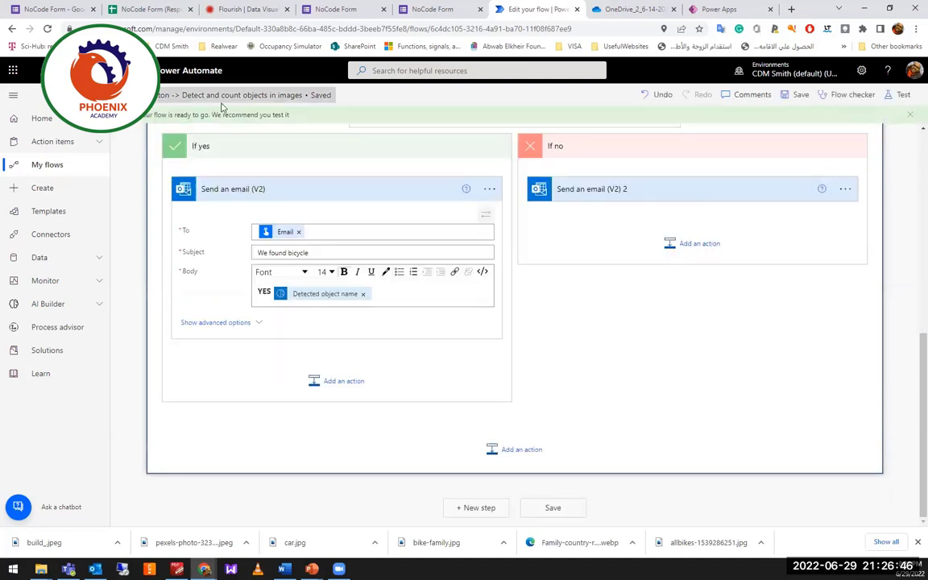
# Launch a manual test of the saved flow so the Run flow panel asks for inputs.
pyautogui.click(902, 94)
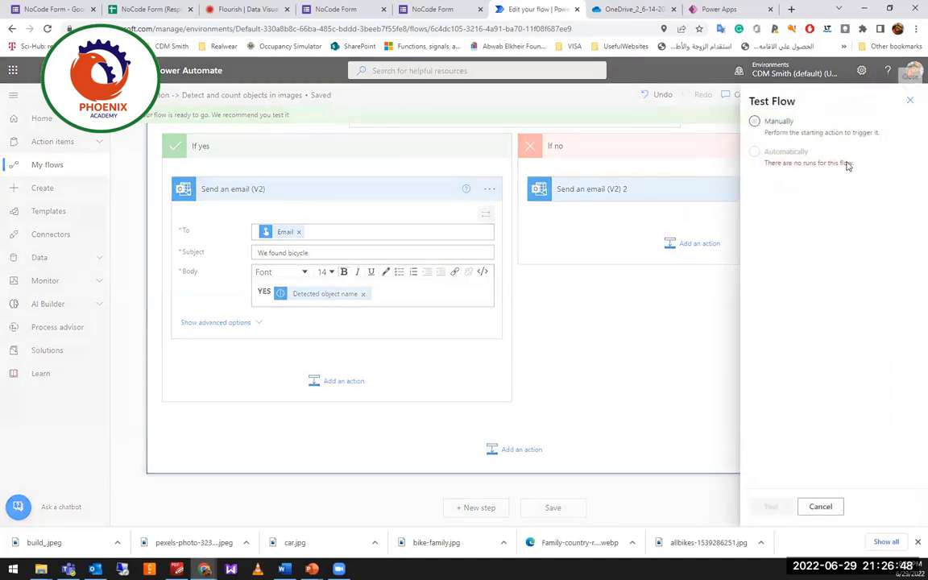
pyautogui.click(754, 121)
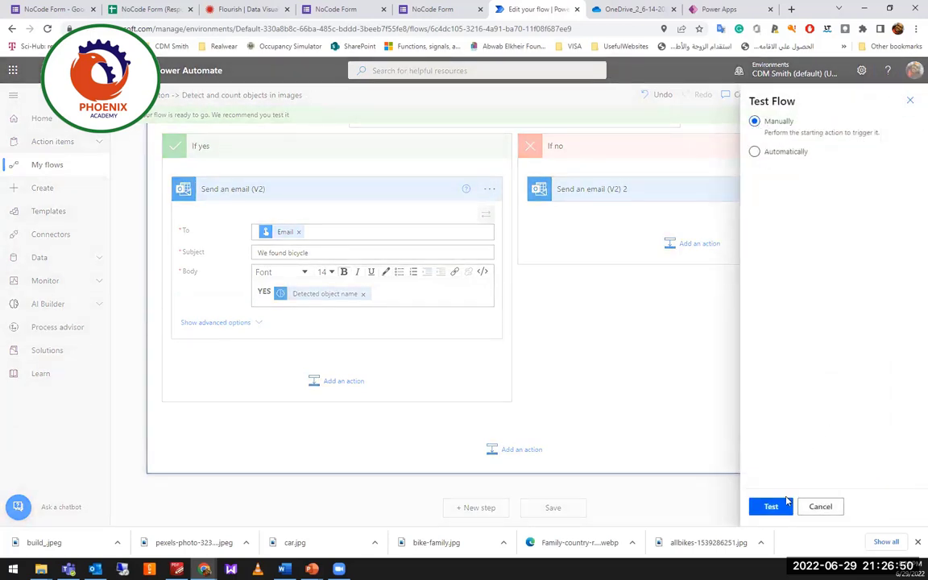
pyautogui.click(771, 507)
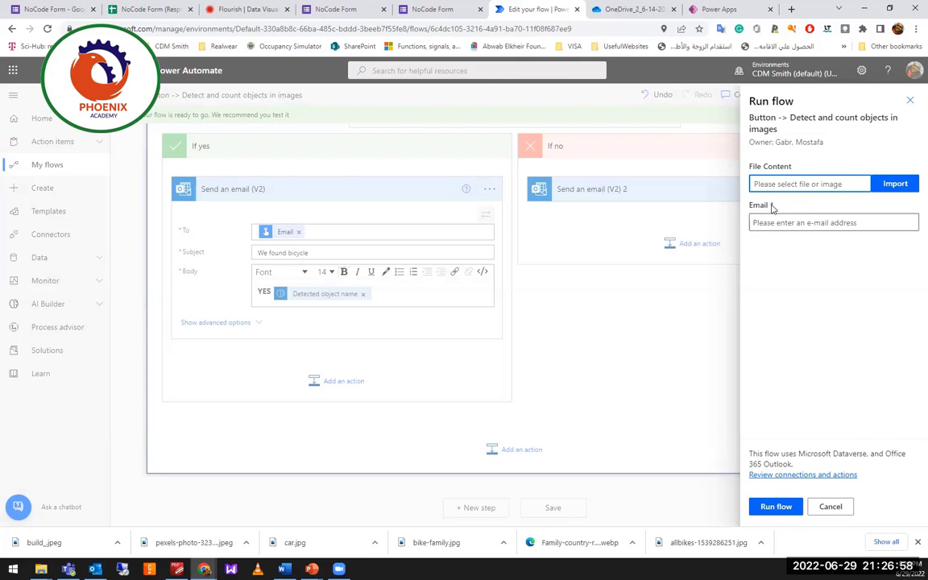
# Load bike-family.jpg as the File Content and paste the recipient e-mail address.
pyautogui.click(893, 183)
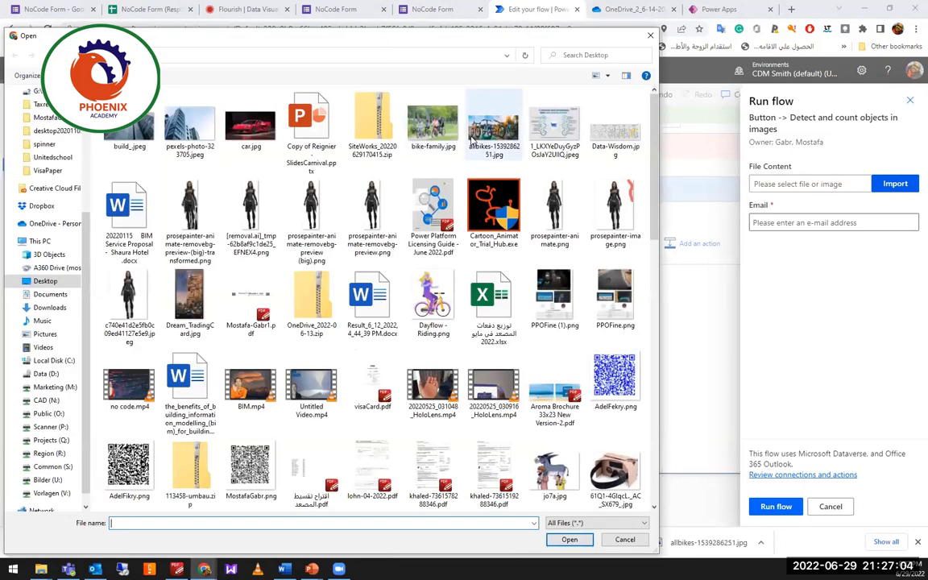
pyautogui.doubleClick(432, 129)
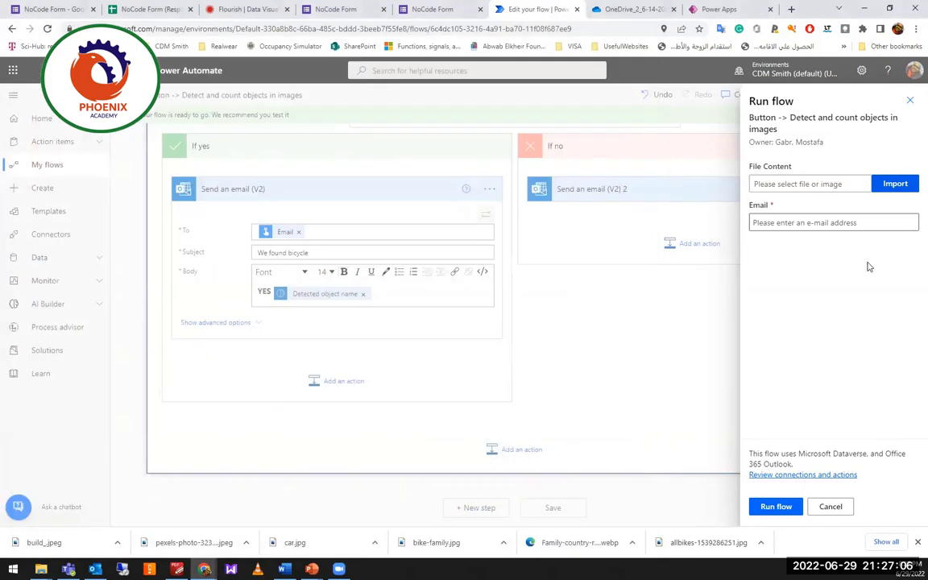
pyautogui.click(844, 222)
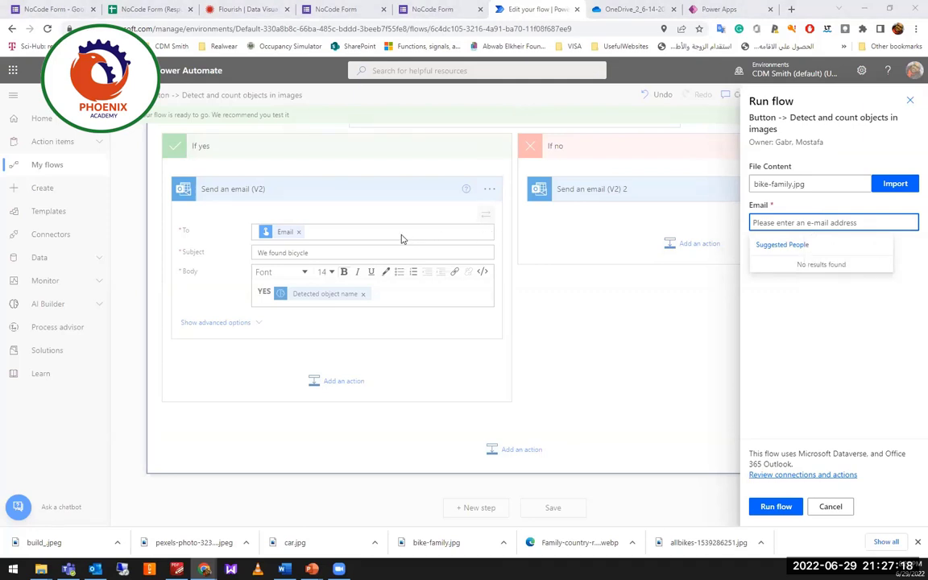
pyautogui.click(847, 223)
pyautogui.hotkey('ctrl', 'v')
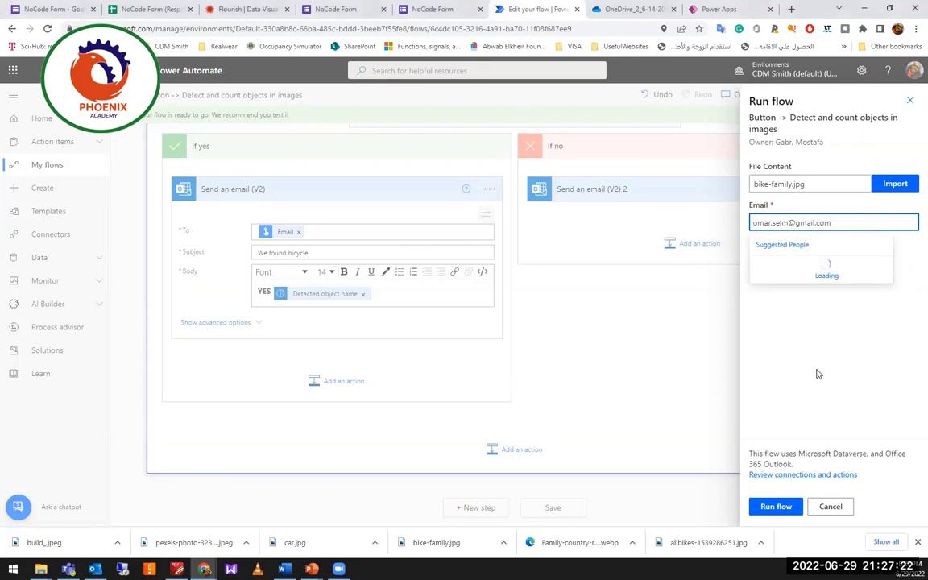
pyautogui.click(818, 373)
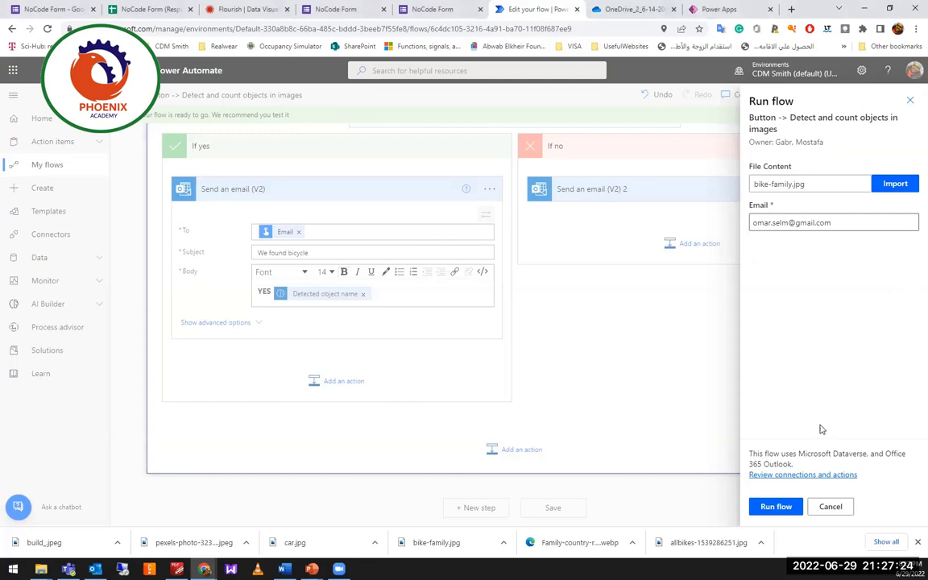
# Confirm the e-mail as a recognized recipient and start the test run.
pyautogui.click(776, 506)
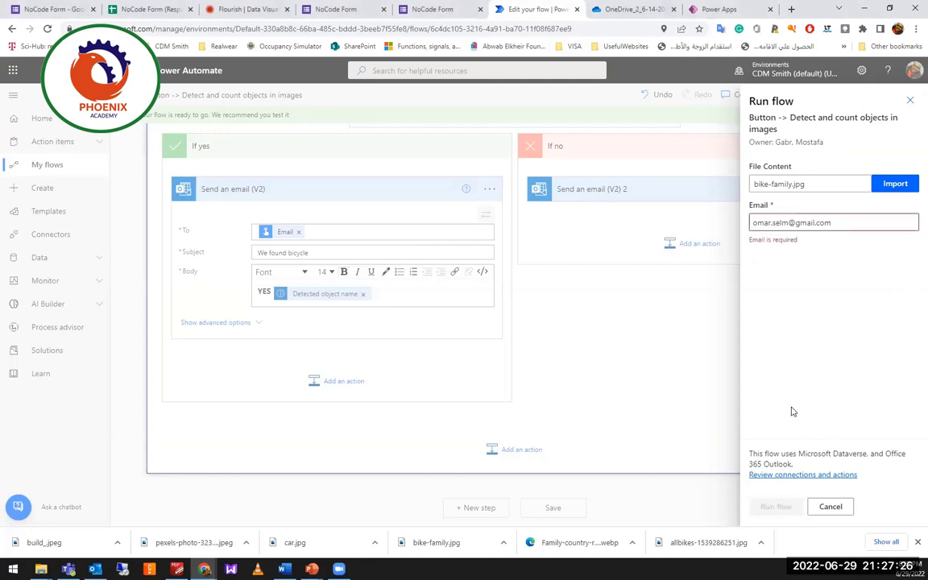
pyautogui.click(833, 223)
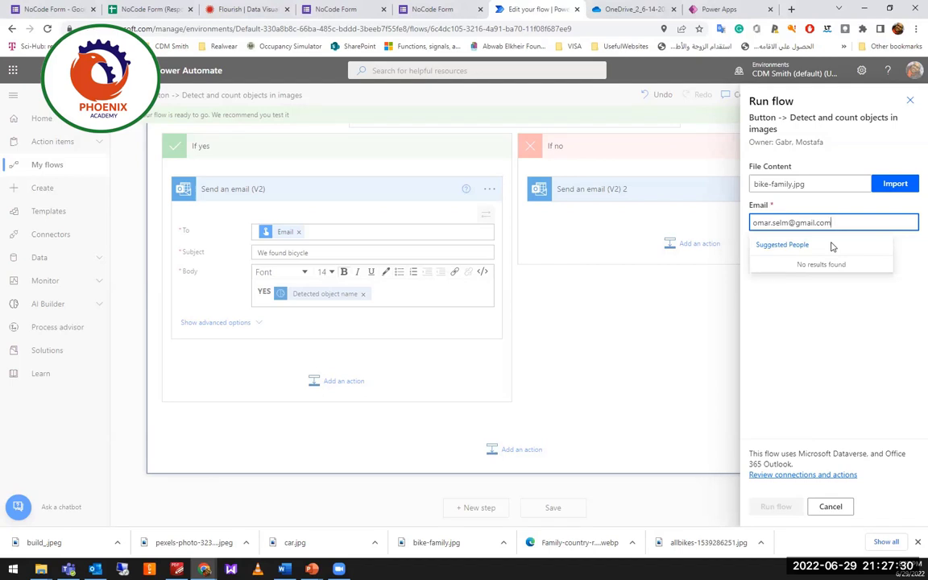
pyautogui.click(822, 334)
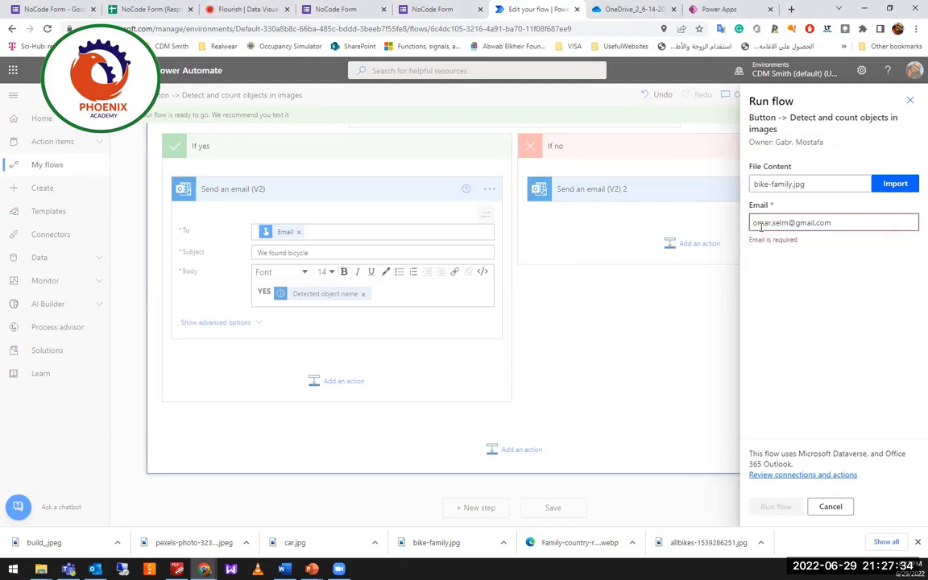
pyautogui.click(754, 224)
pyautogui.click(845, 226)
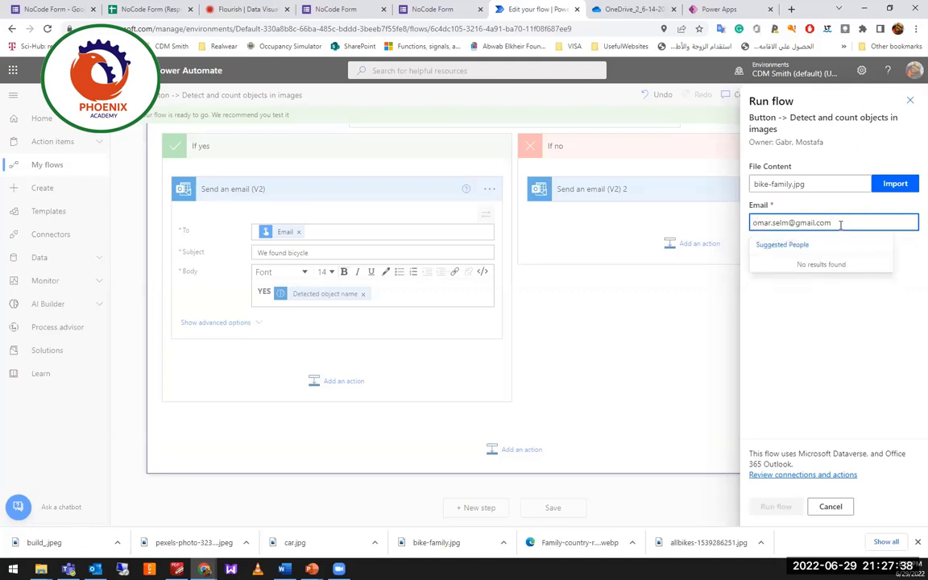
pyautogui.press('Return')
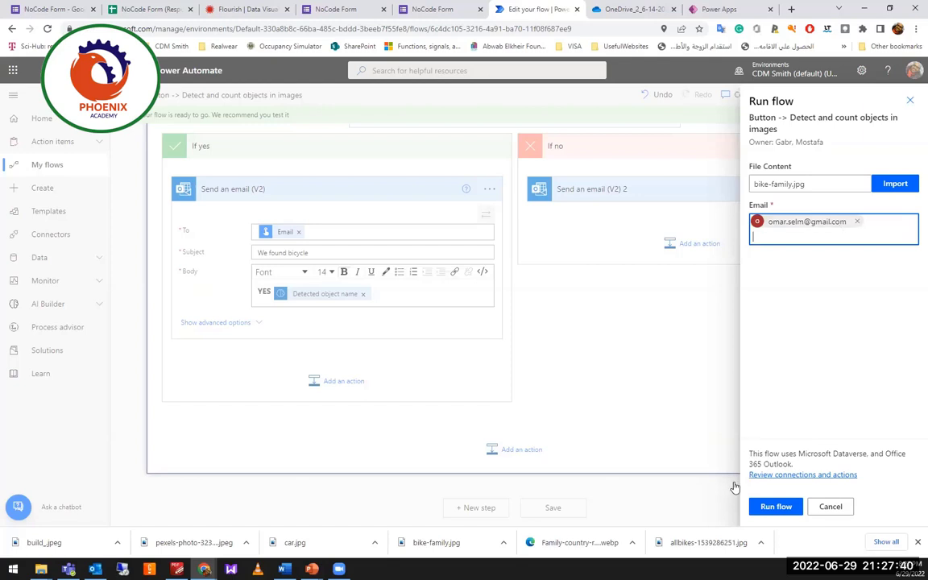
pyautogui.click(774, 505)
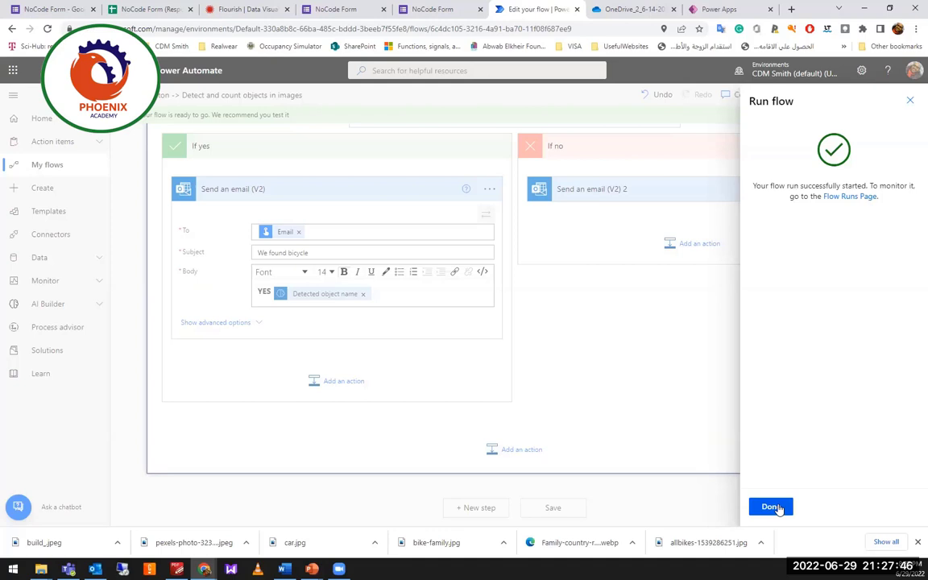
# Inspect the run's Apply to each, Condition (true) and Send an email (V2) results, then go to Create.
pyautogui.click(772, 507)
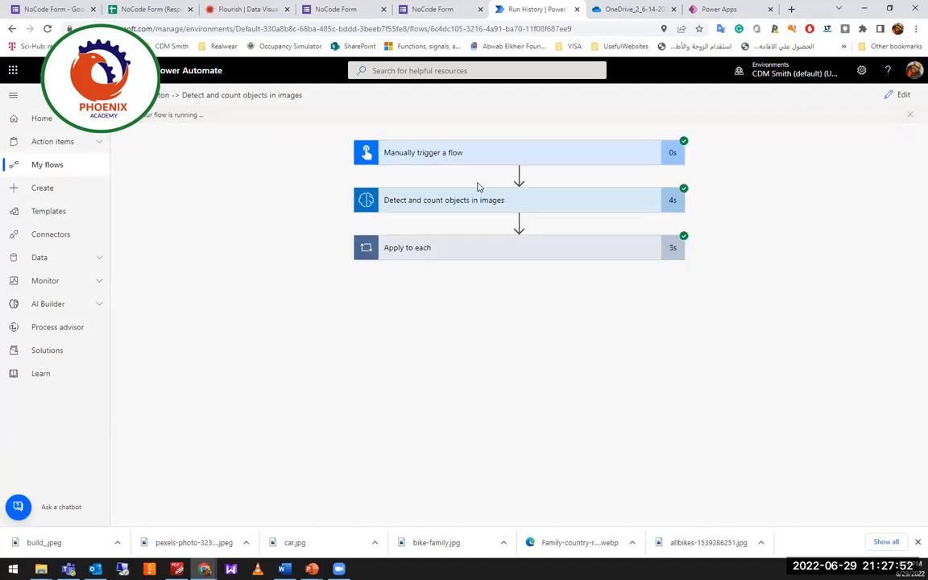
pyautogui.click(596, 253)
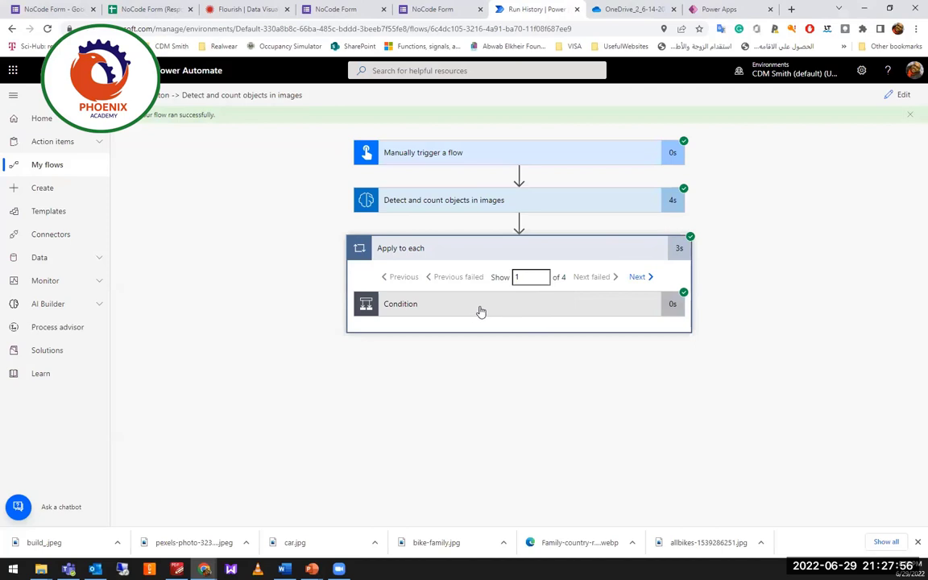
pyautogui.click(481, 310)
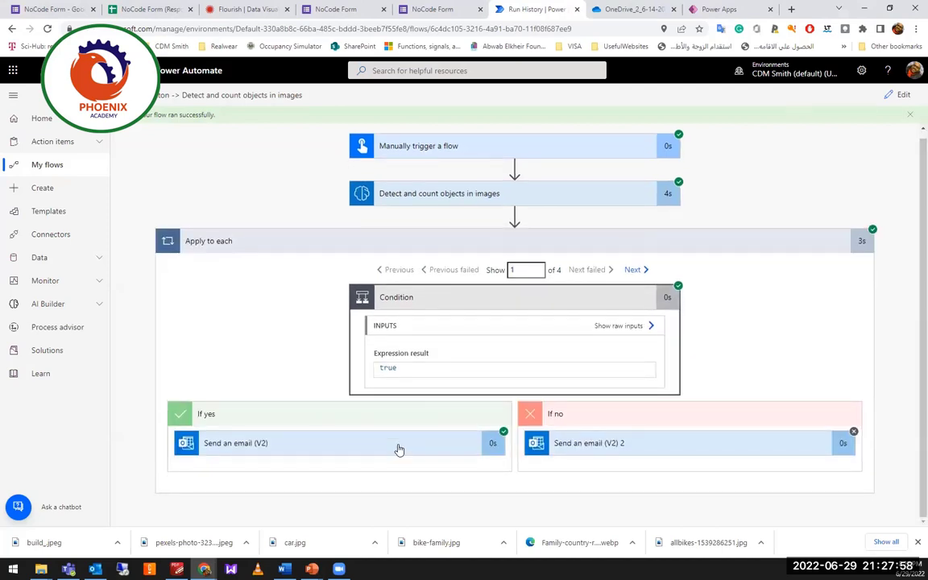
pyautogui.click(398, 448)
pyautogui.scroll(-4, 398, 447)
pyautogui.scroll(2, 397, 445)
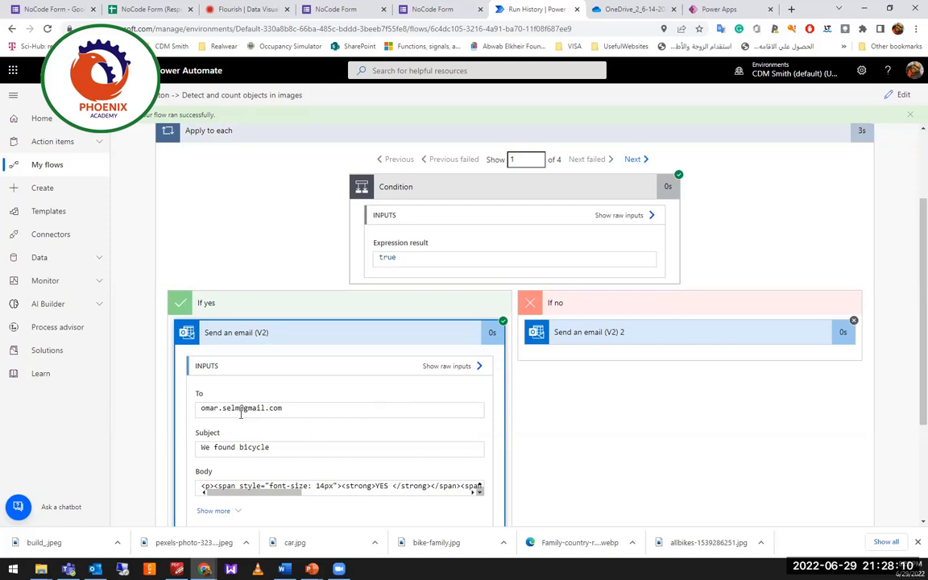
pyautogui.scroll(-1, 435, 341)
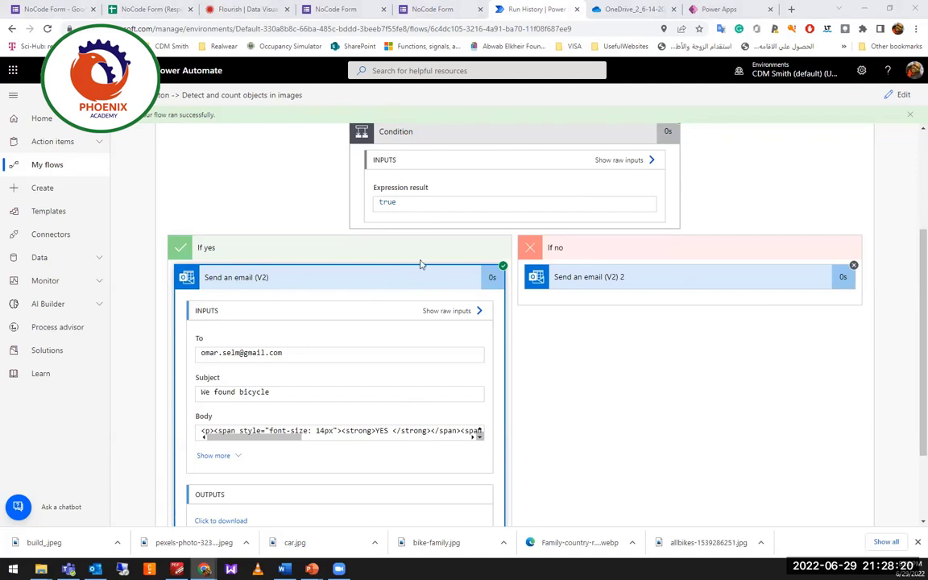
pyautogui.scroll(3, 295, 264)
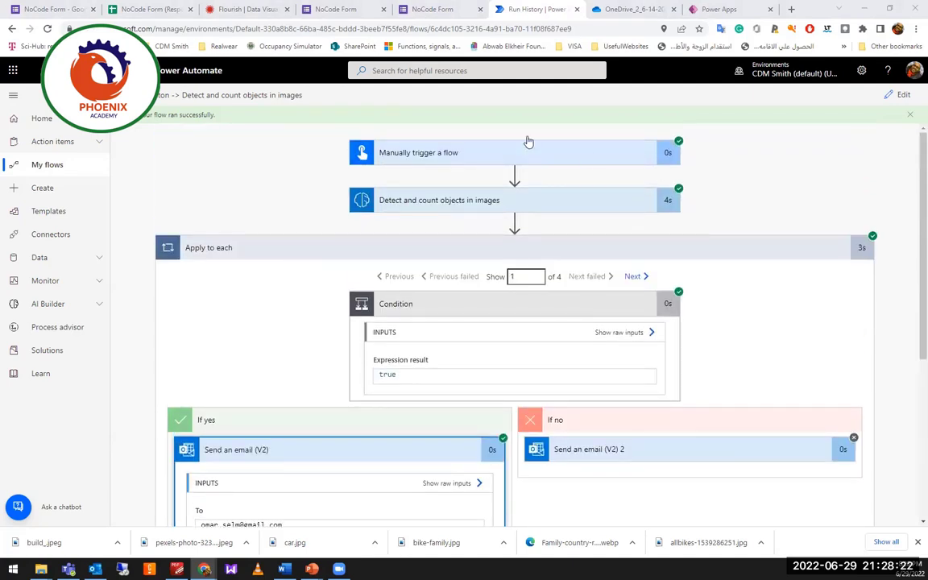
pyautogui.click(63, 187)
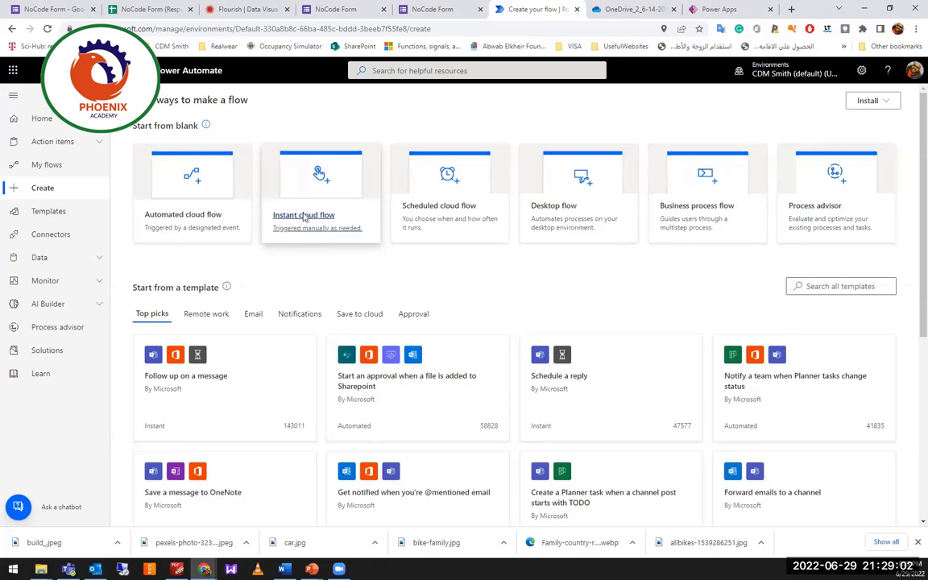
# Create a new instant cloud flow using the 'Manually trigger a flow' trigger.
pyautogui.click(304, 218)
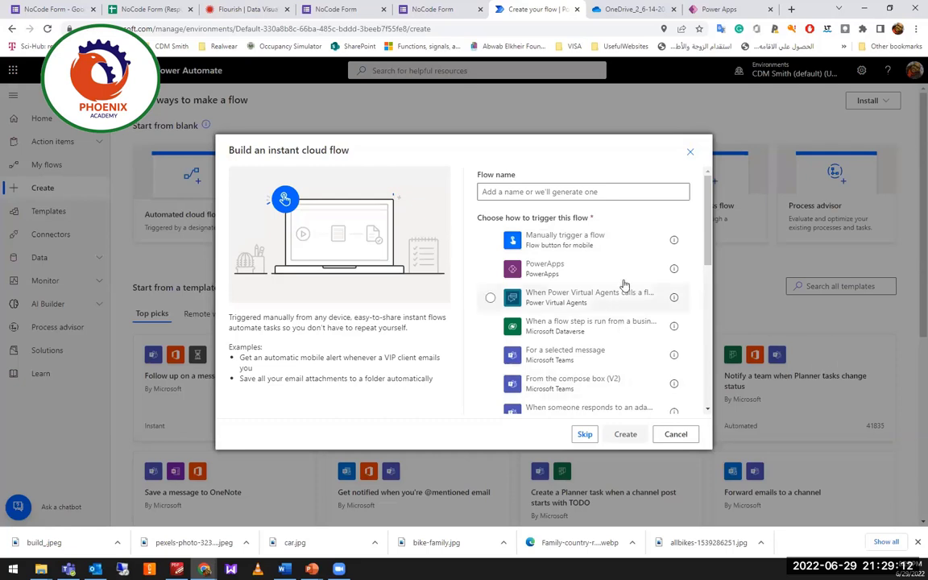
pyautogui.scroll(-1, 613, 279)
pyautogui.scroll(-4, 600, 322)
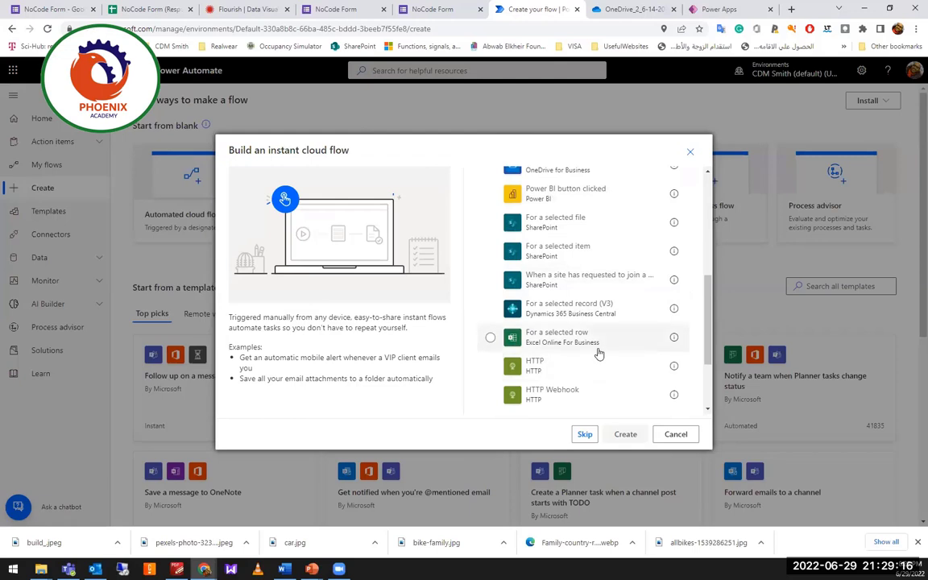
pyautogui.scroll(2, 596, 362)
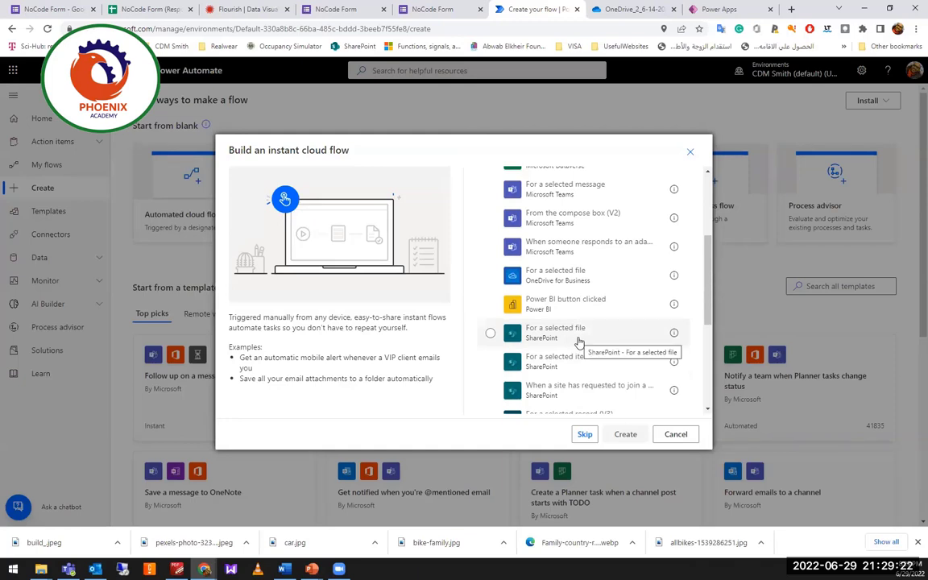
pyautogui.scroll(2, 579, 342)
pyautogui.scroll(2, 573, 325)
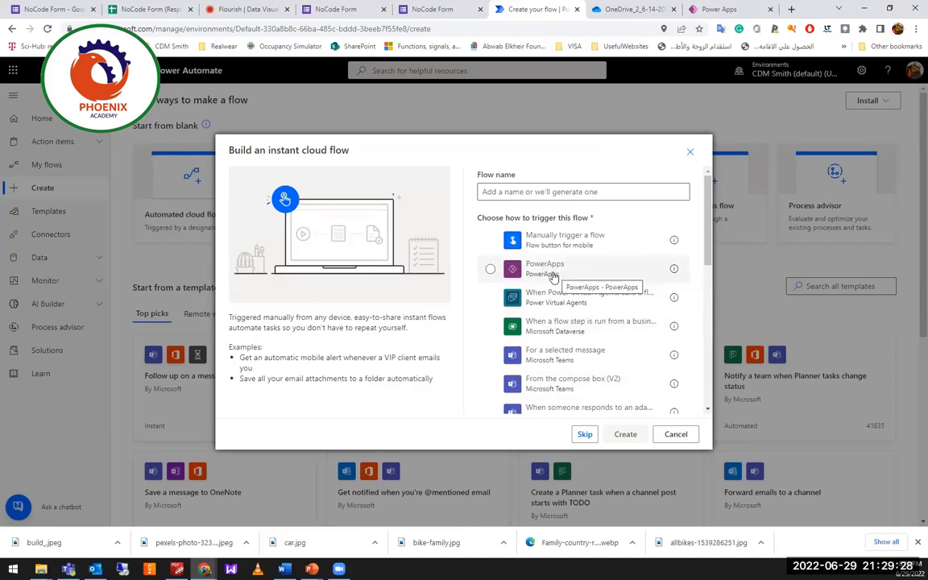
pyautogui.click(491, 240)
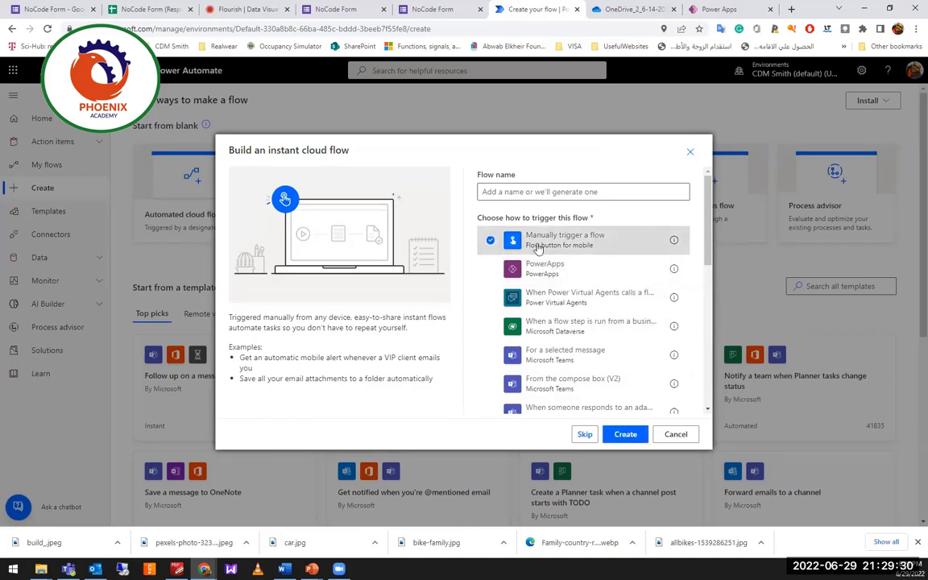
pyautogui.click(627, 434)
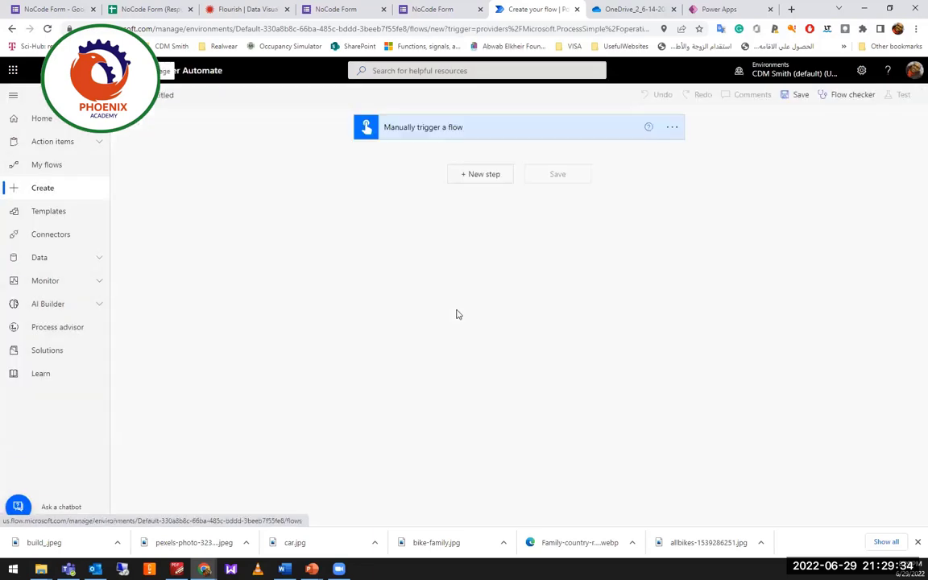
# Add an Email user input to the Manually trigger a flow step, then add a new step.
pyautogui.click(544, 141)
pyautogui.click(407, 159)
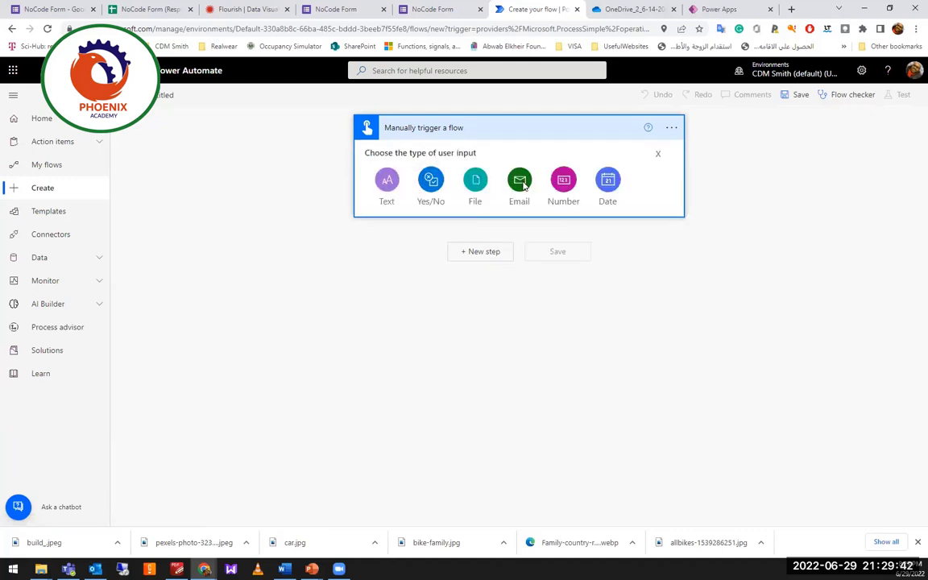
pyautogui.click(519, 181)
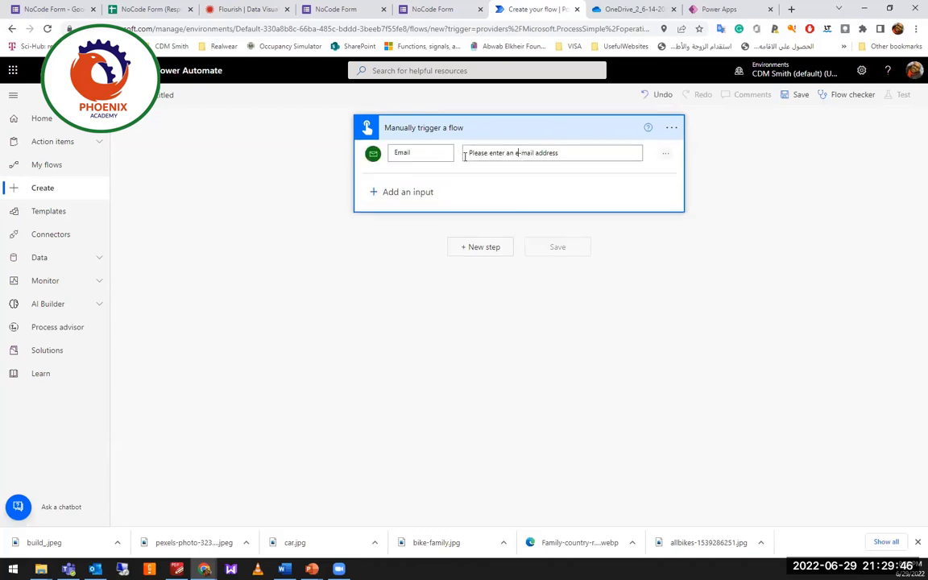
pyautogui.click(516, 153)
pyautogui.click(481, 249)
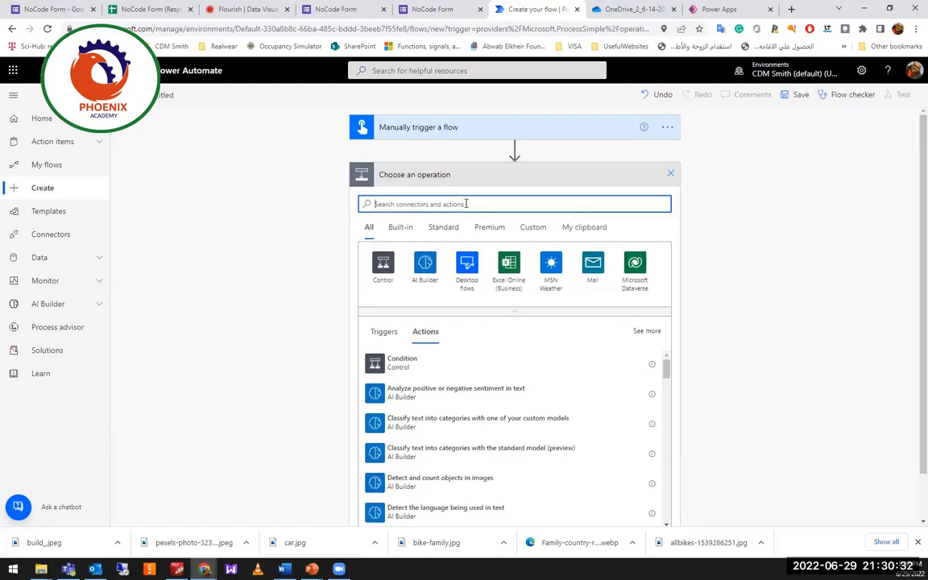
# Add a Send an email (V2) action addressed to the trigger's Email dynamic value.
pyautogui.write('email')
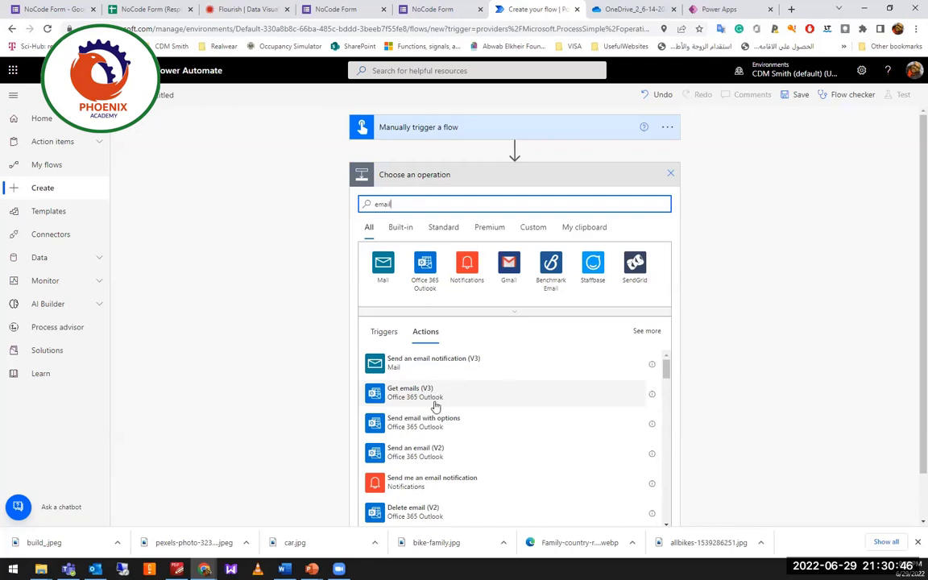
pyautogui.click(442, 461)
pyautogui.click(461, 203)
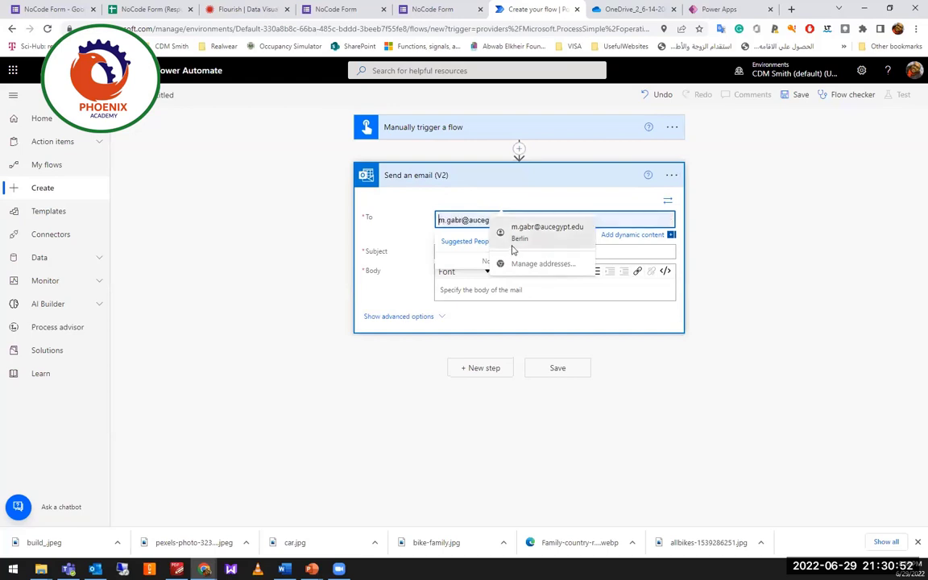
pyautogui.click(665, 234)
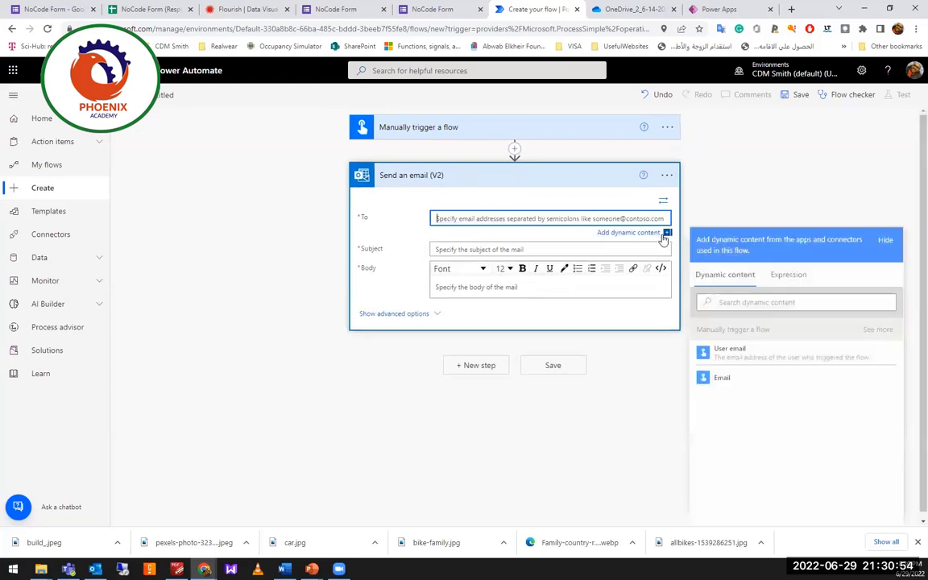
pyautogui.click(739, 382)
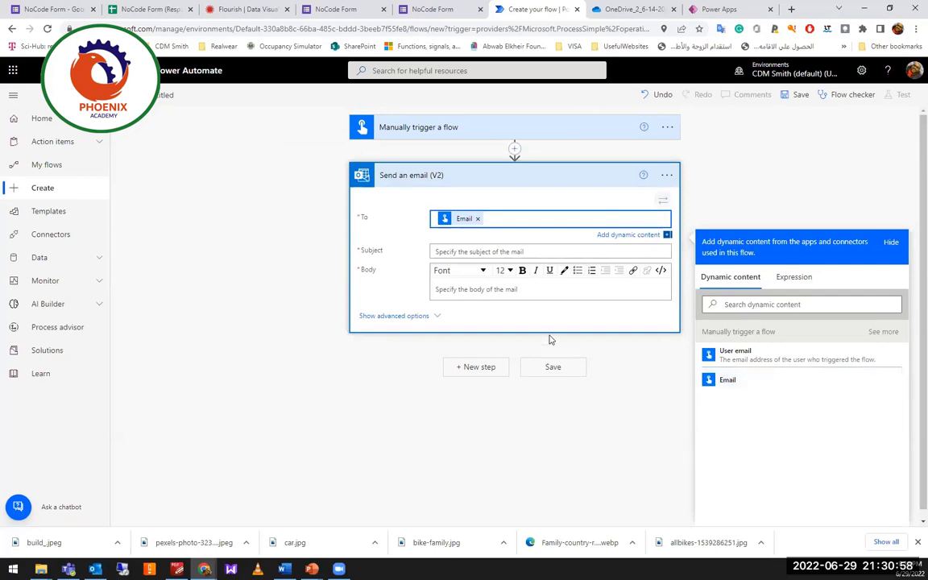
# Set the email subject to Hello and add a Text input to the trigger.
pyautogui.click(478, 252)
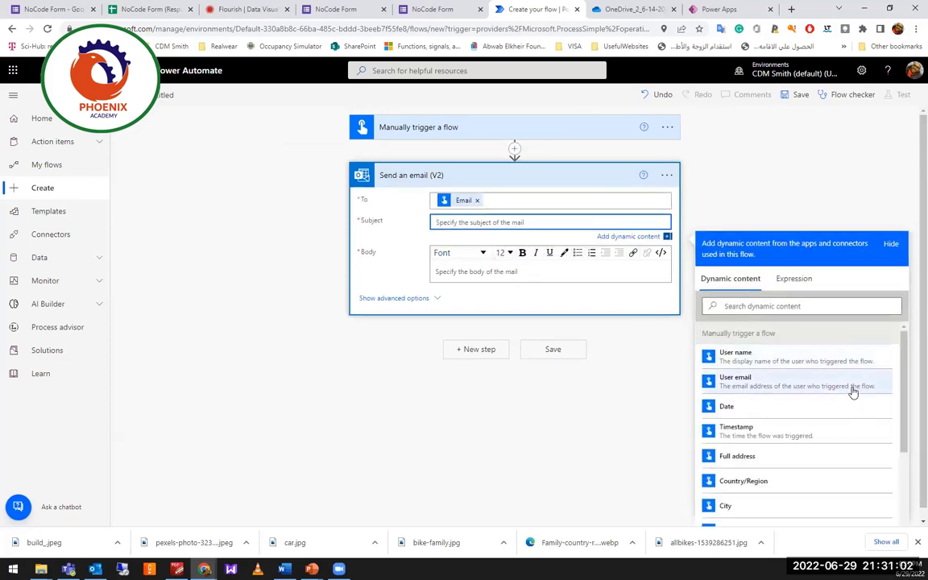
pyautogui.scroll(-2, 820, 447)
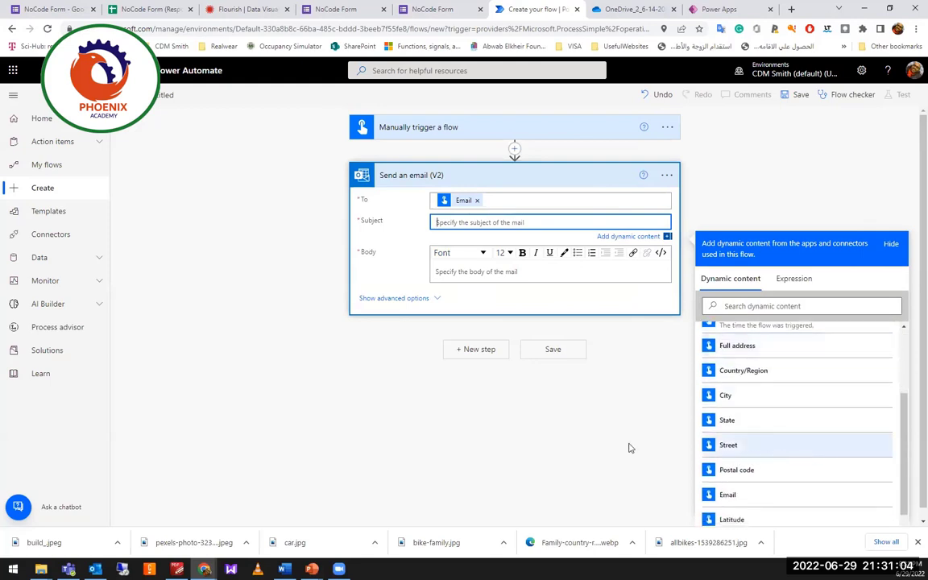
pyautogui.scroll(-1, 631, 448)
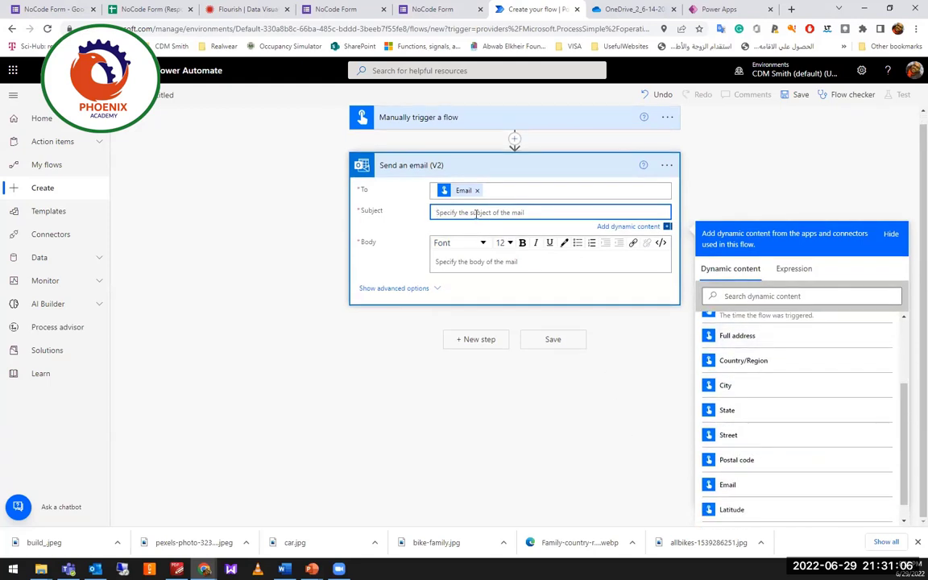
pyautogui.write('Hello')
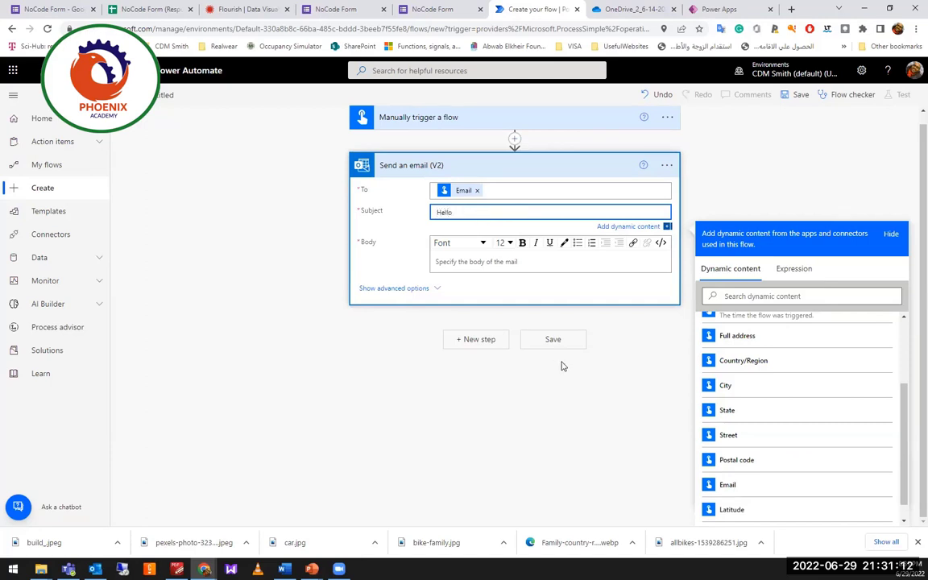
pyautogui.click(608, 338)
pyautogui.click(518, 130)
pyautogui.click(389, 193)
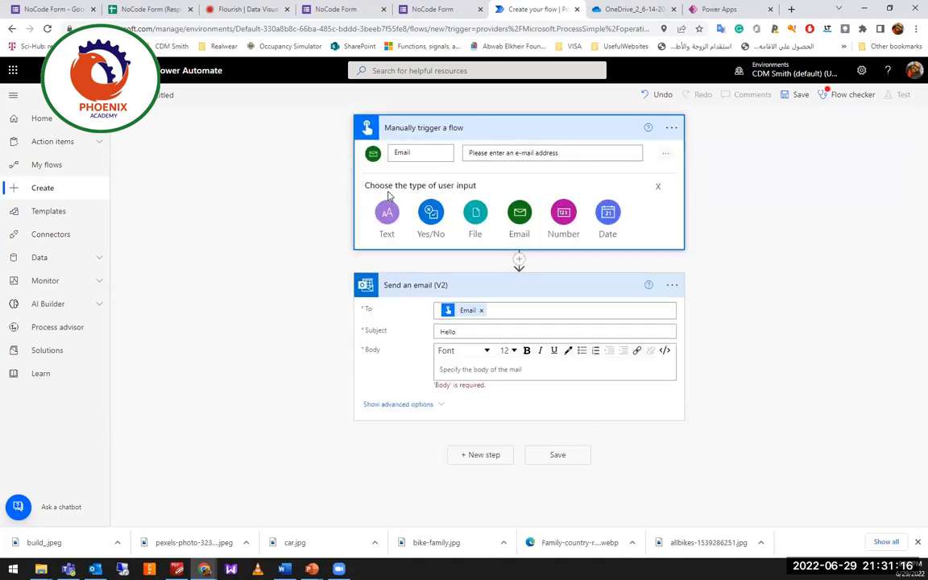
pyautogui.click(386, 208)
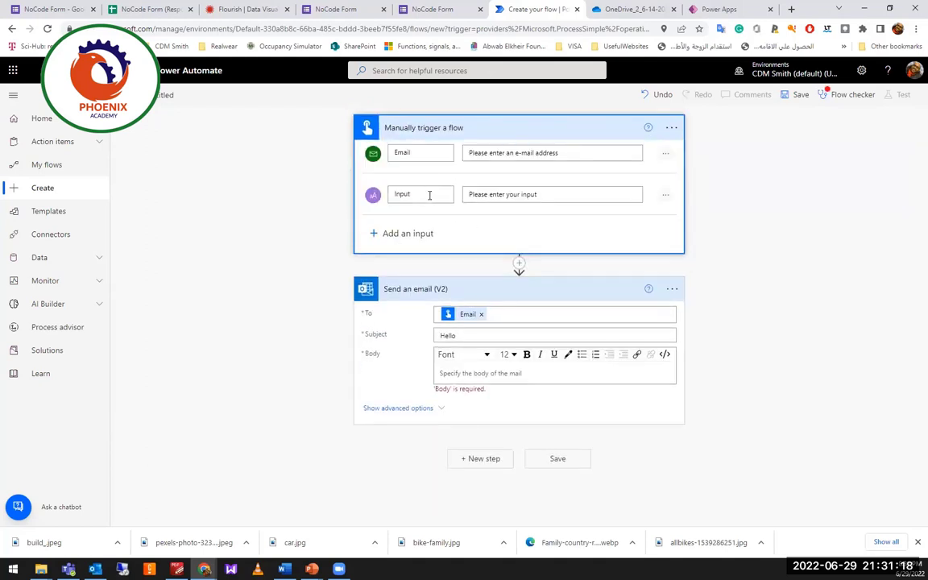
# Rename the new Text input to Name and update its prompt text.
pyautogui.doubleClick(429, 195)
pyautogui.write('Name')
pyautogui.click(487, 194)
pyautogui.doubleClick(528, 194)
pyautogui.moveTo(528, 194); pyautogui.dragTo(524, 203)
pyautogui.write('Na')
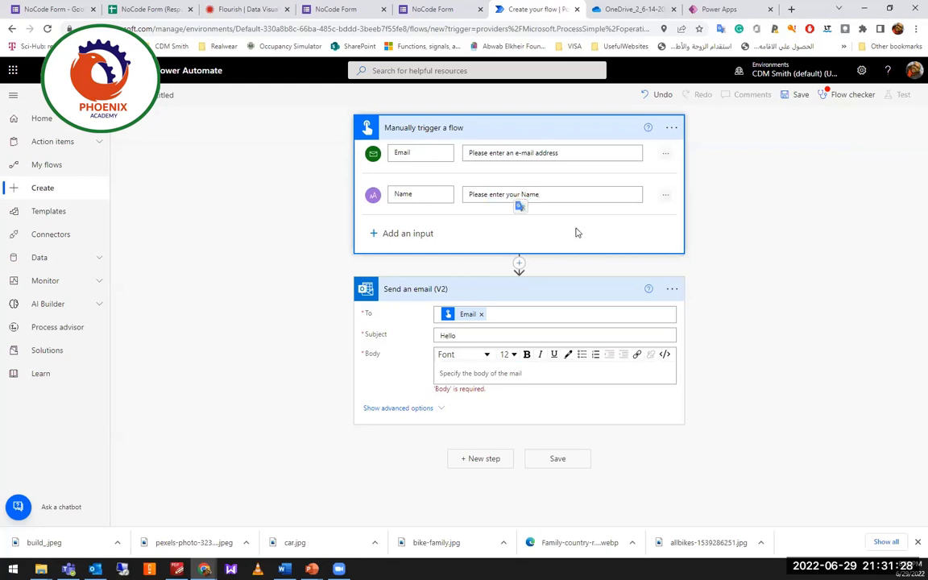
pyautogui.click(576, 233)
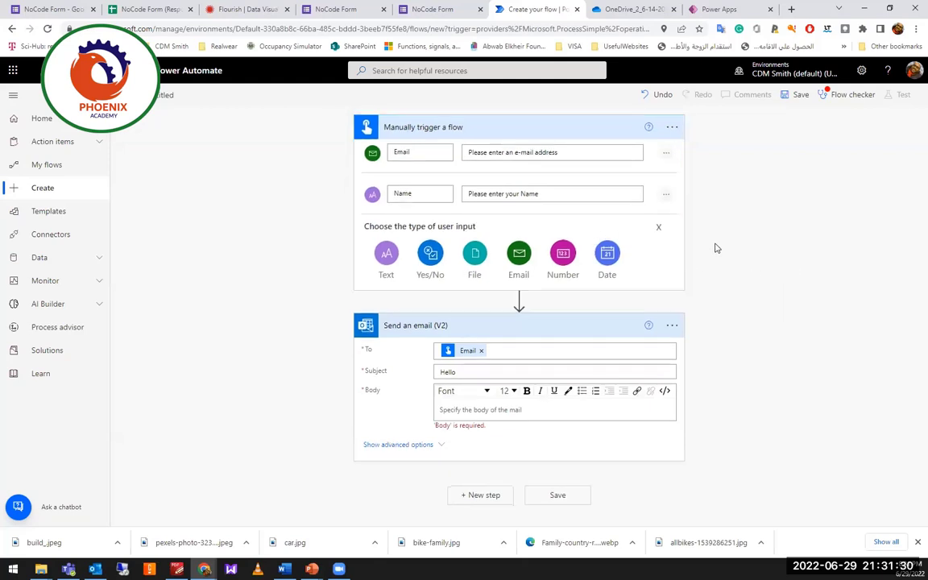
pyautogui.click(657, 228)
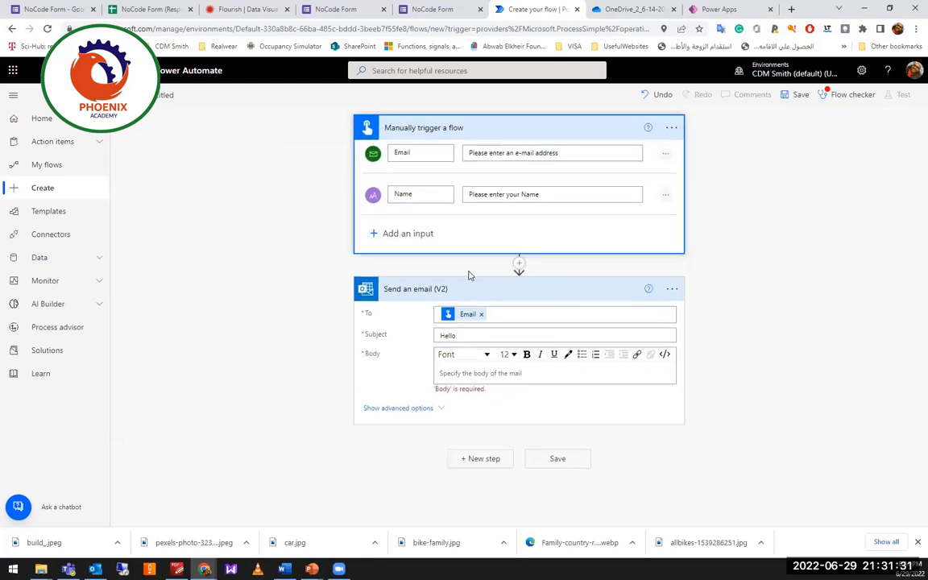
# Make the email subject read Hello followed by the trigger's Name value.
pyautogui.click(482, 334)
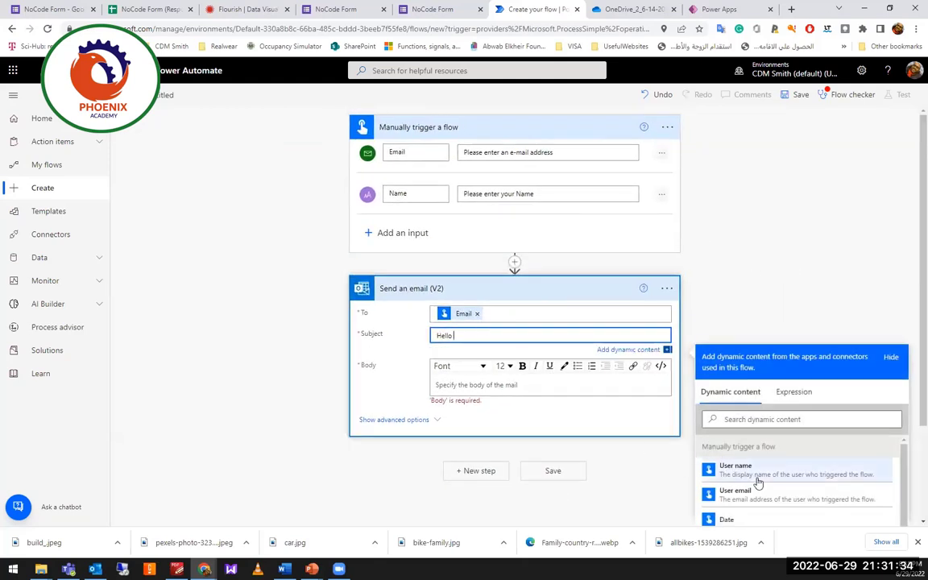
pyautogui.scroll(-5, 757, 482)
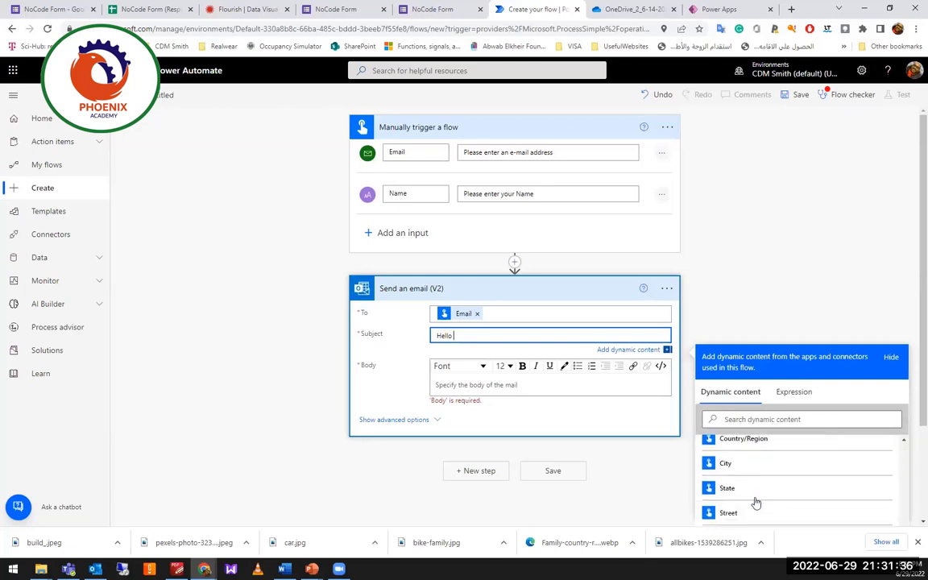
pyautogui.scroll(-2, 825, 330)
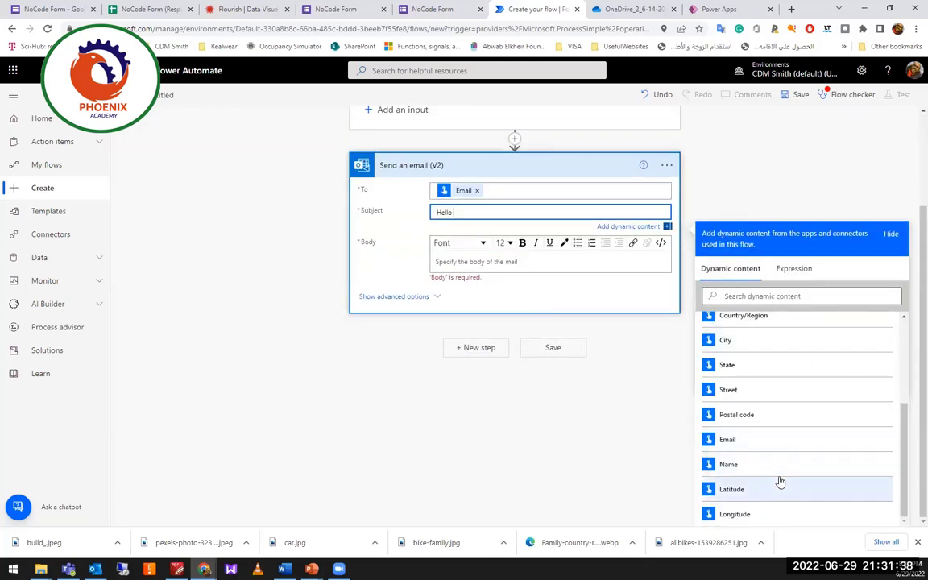
pyautogui.scroll(3, 780, 481)
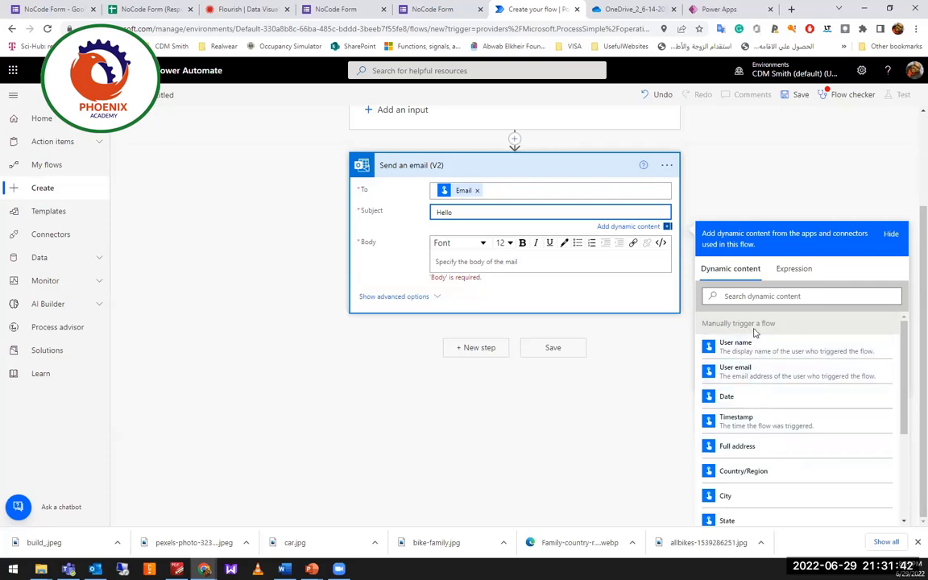
pyautogui.scroll(-1, 771, 401)
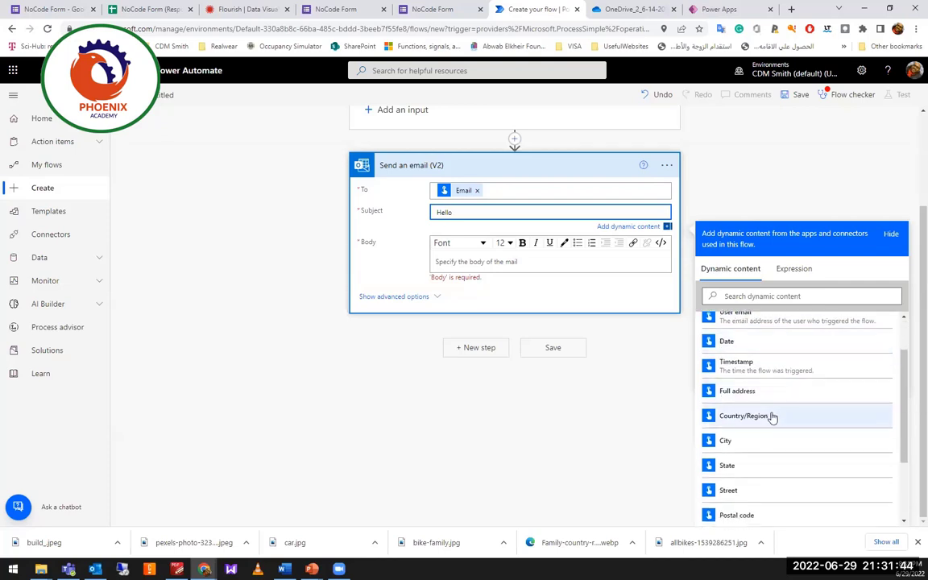
pyautogui.scroll(-2, 773, 436)
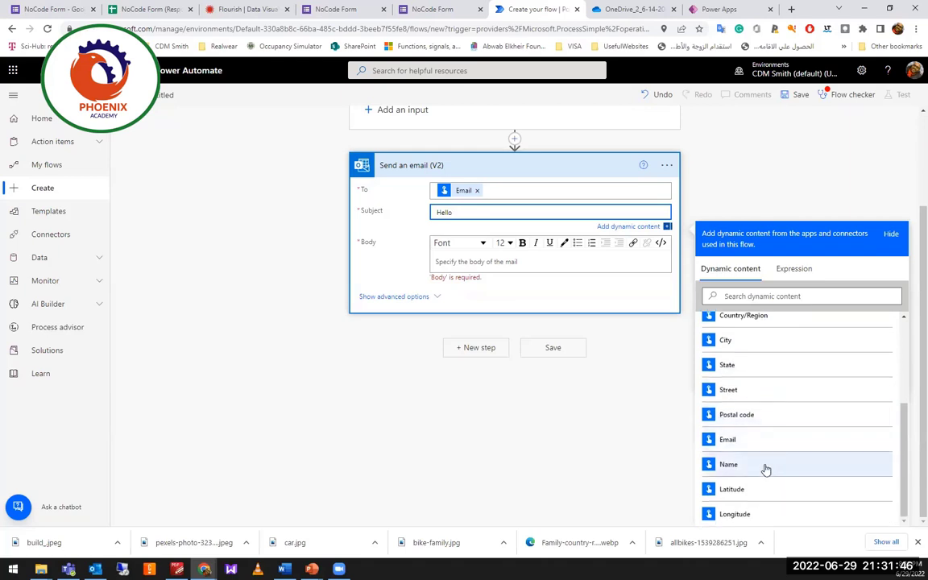
pyautogui.click(764, 468)
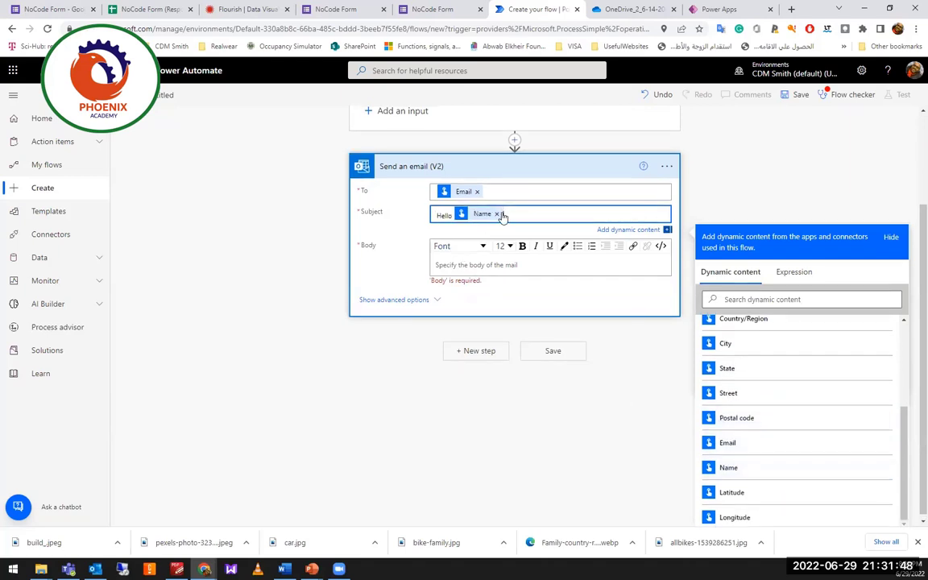
# Write the body as Hello plus Name, with City on a new line, and save the flow.
pyautogui.click(468, 263)
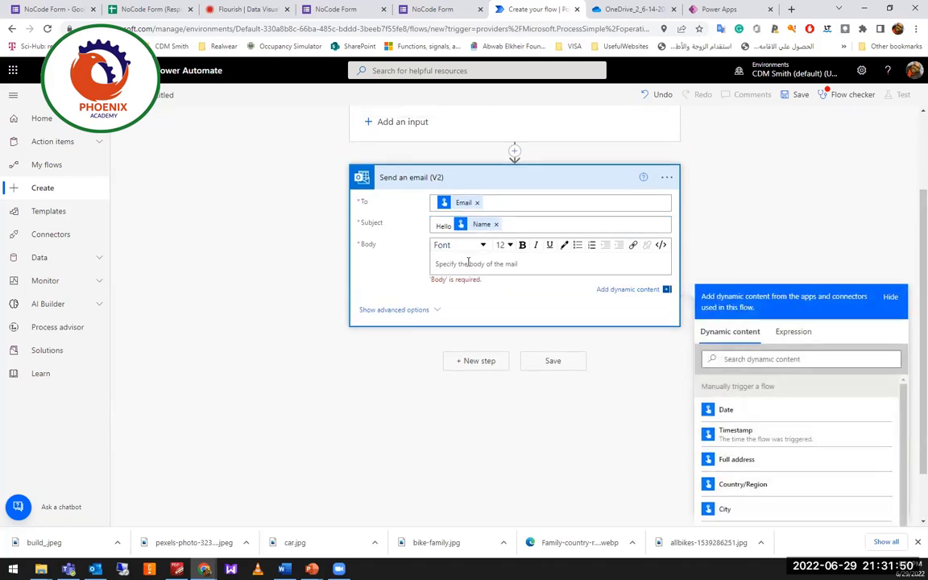
pyautogui.write('Hello')
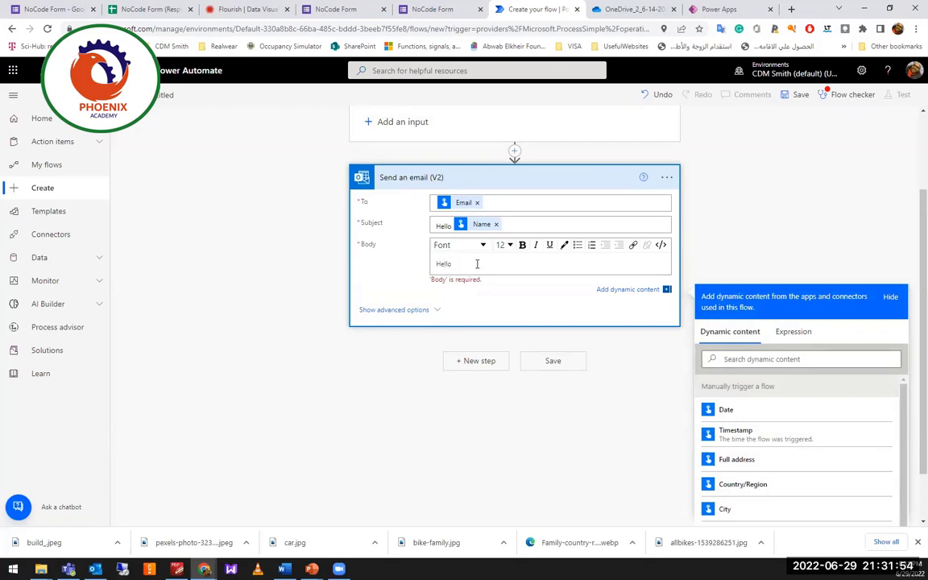
pyautogui.scroll(-4, 777, 489)
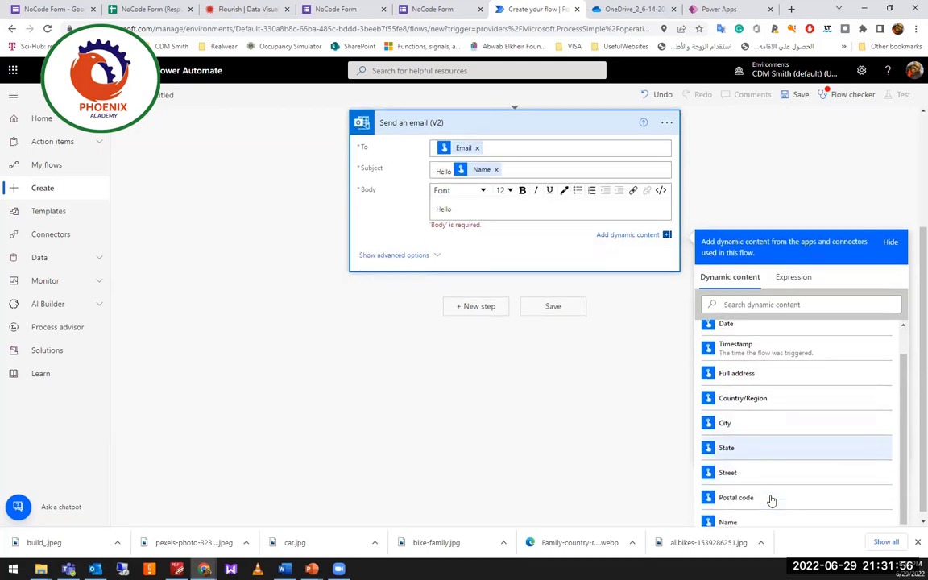
pyautogui.click(758, 512)
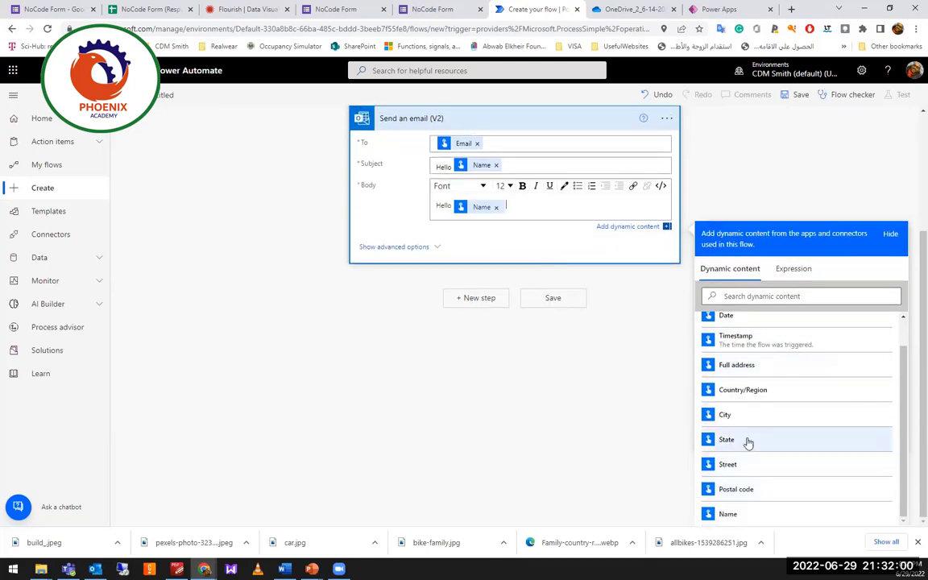
pyautogui.press('Return')
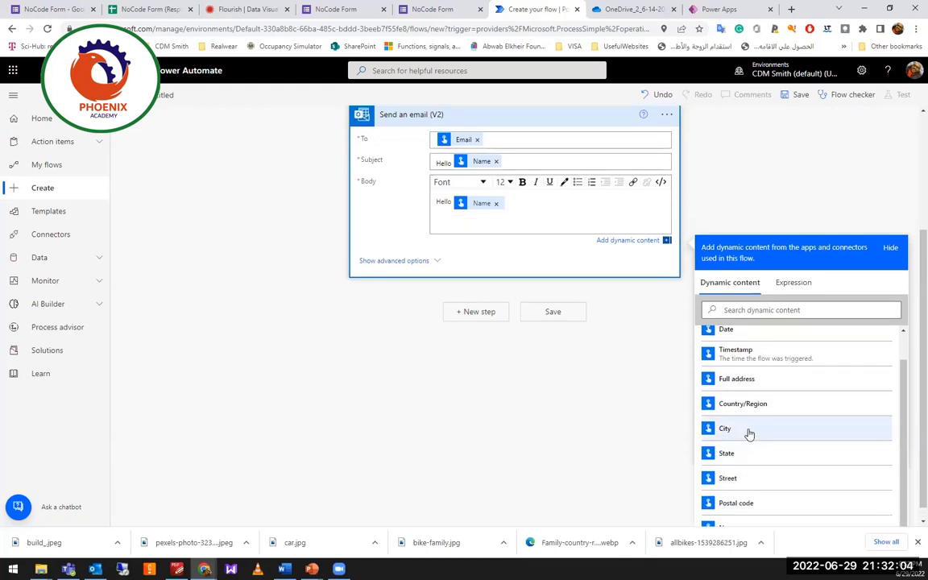
pyautogui.click(749, 434)
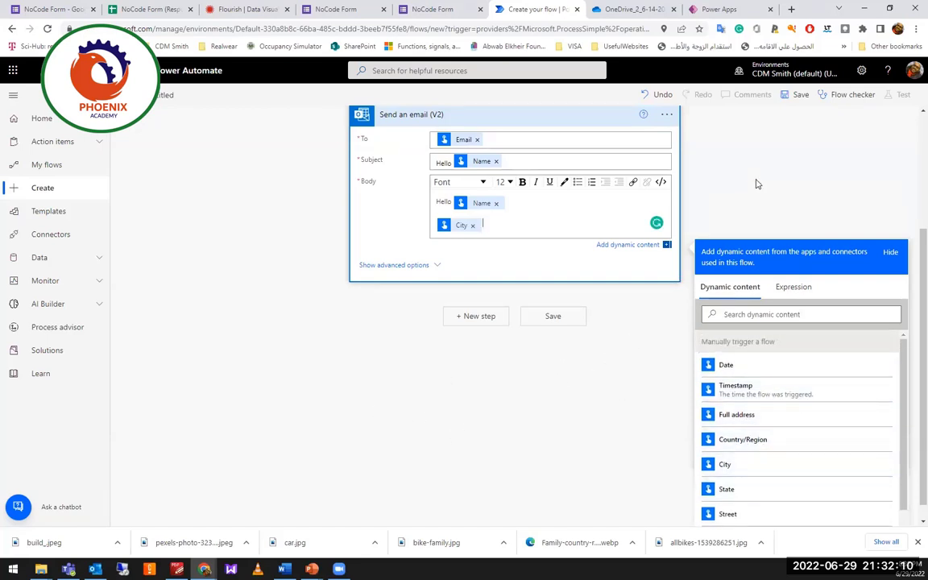
pyautogui.scroll(3, 755, 182)
pyautogui.click(796, 96)
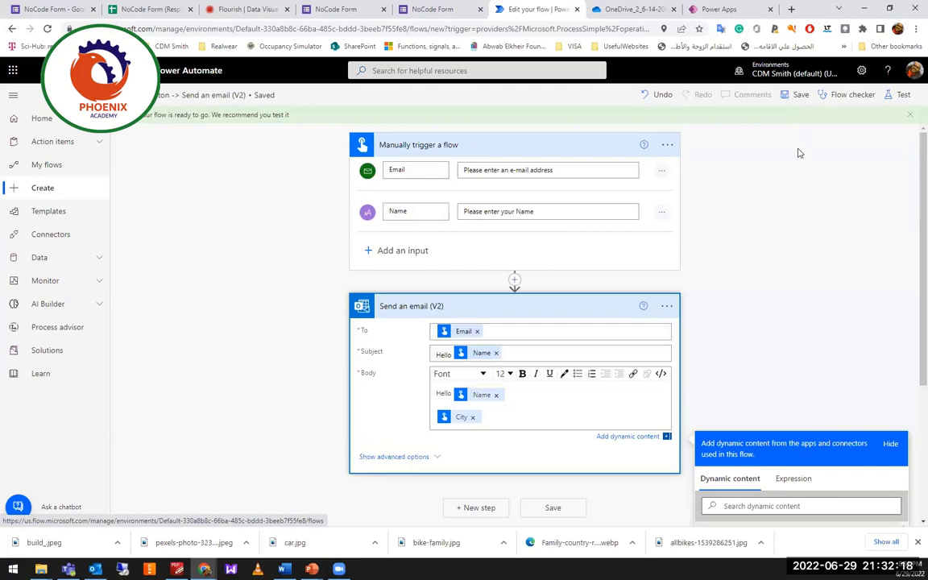
# Start a manual test, fill in the recipient e-mail and the person's name, and run it.
pyautogui.click(903, 95)
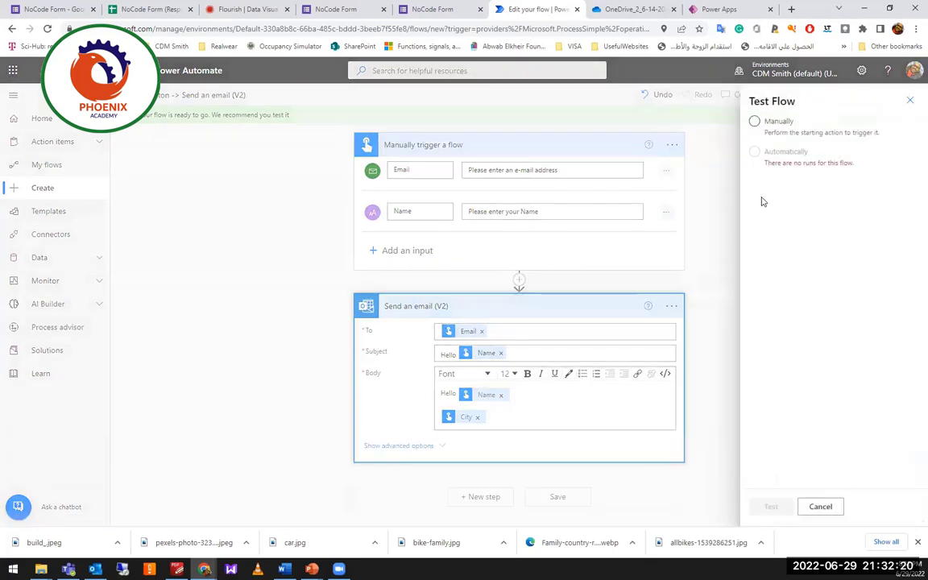
pyautogui.click(756, 121)
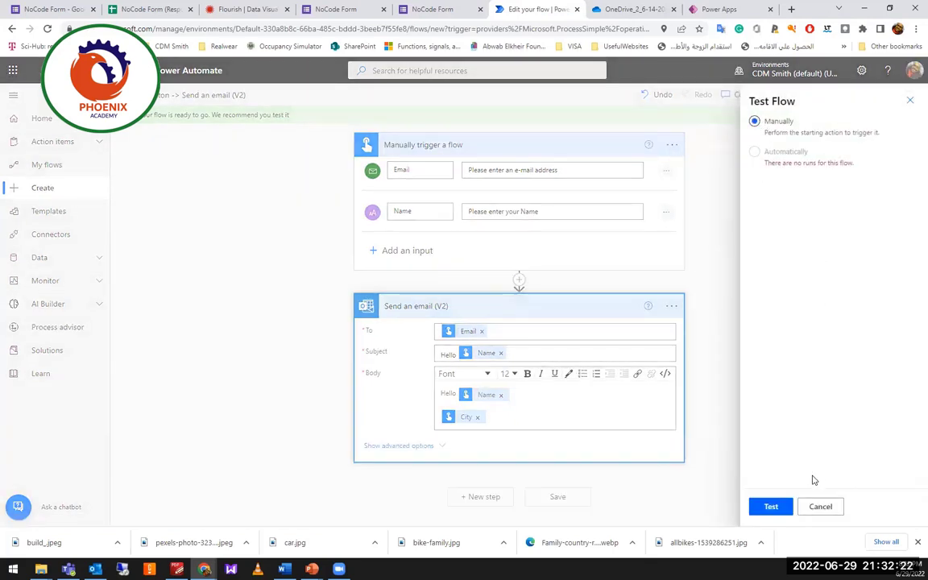
pyautogui.click(770, 506)
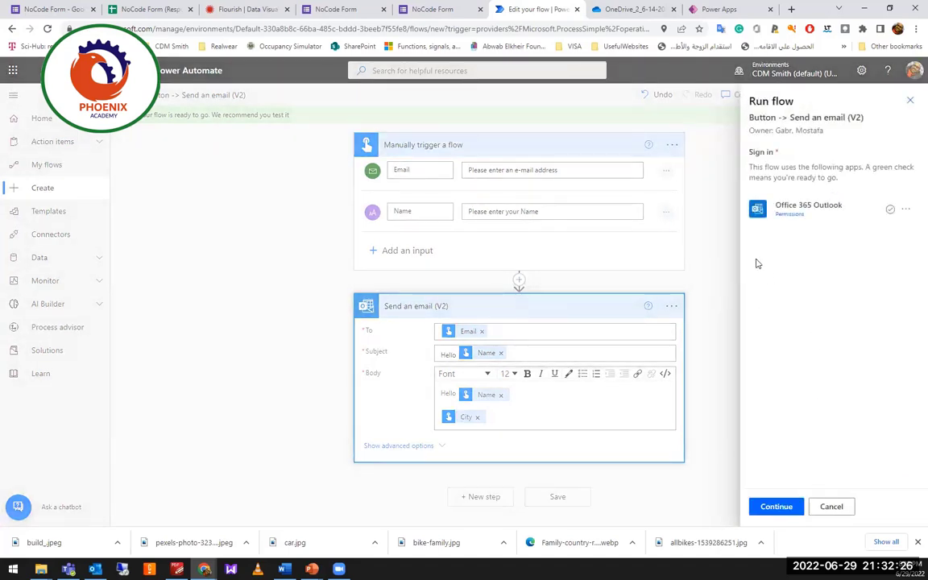
pyautogui.click(774, 508)
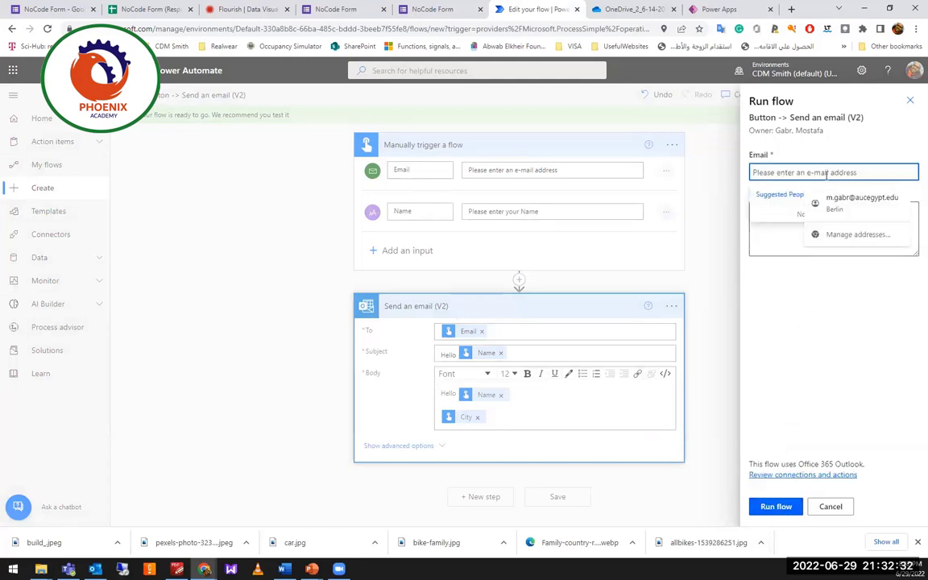
pyautogui.click(791, 203)
pyautogui.click(778, 247)
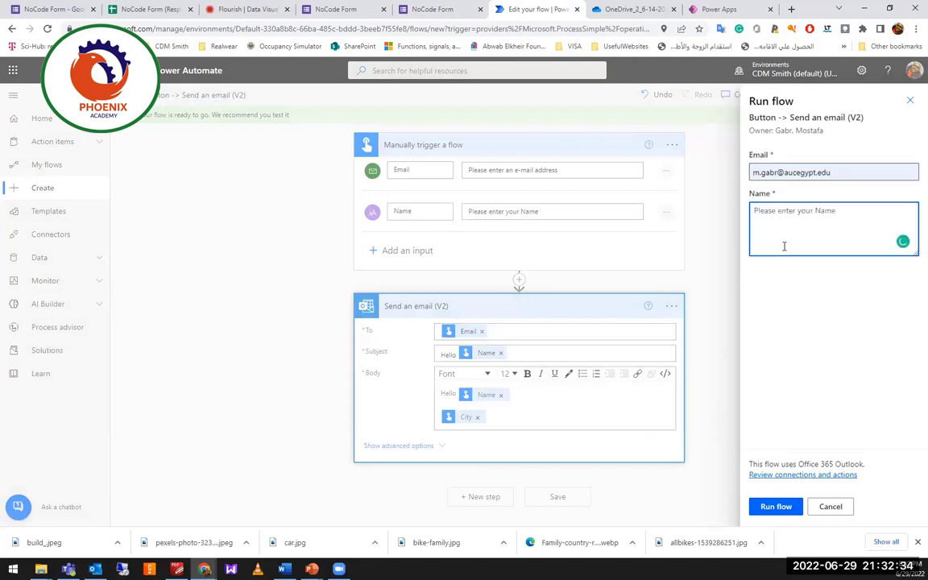
pyautogui.write('Mostafa')
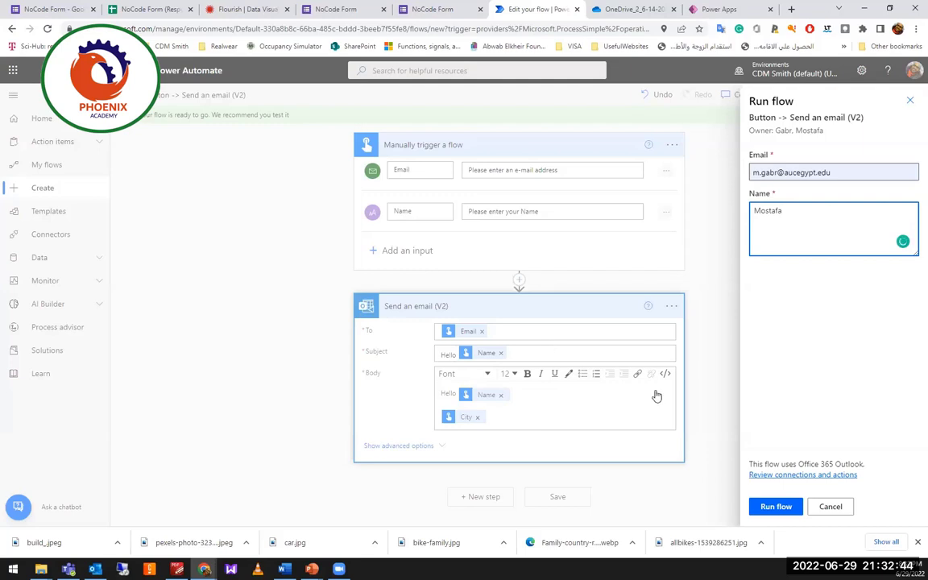
pyautogui.click(778, 507)
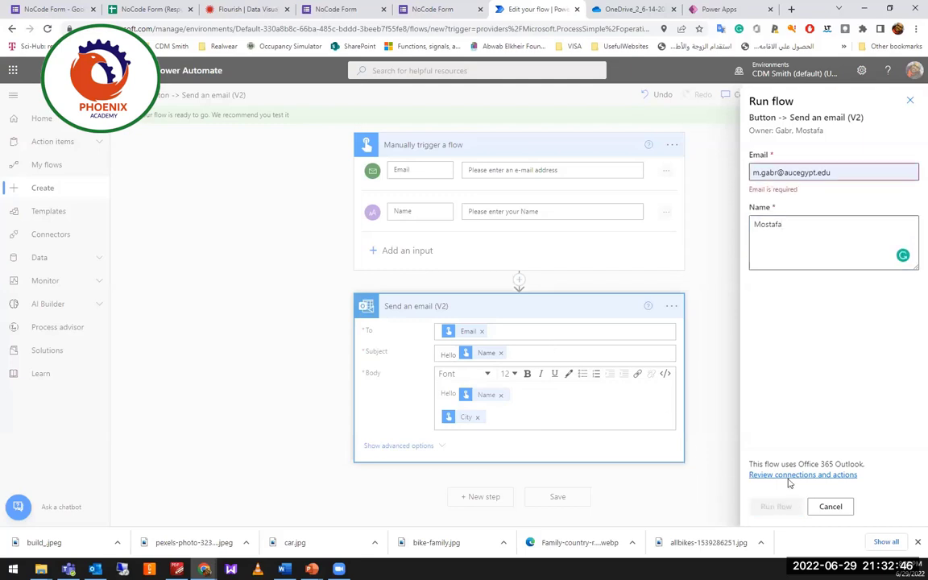
# Re-enter the recipient from saved addresses and rerun, which fails with a missing address property error.
pyautogui.click(857, 174)
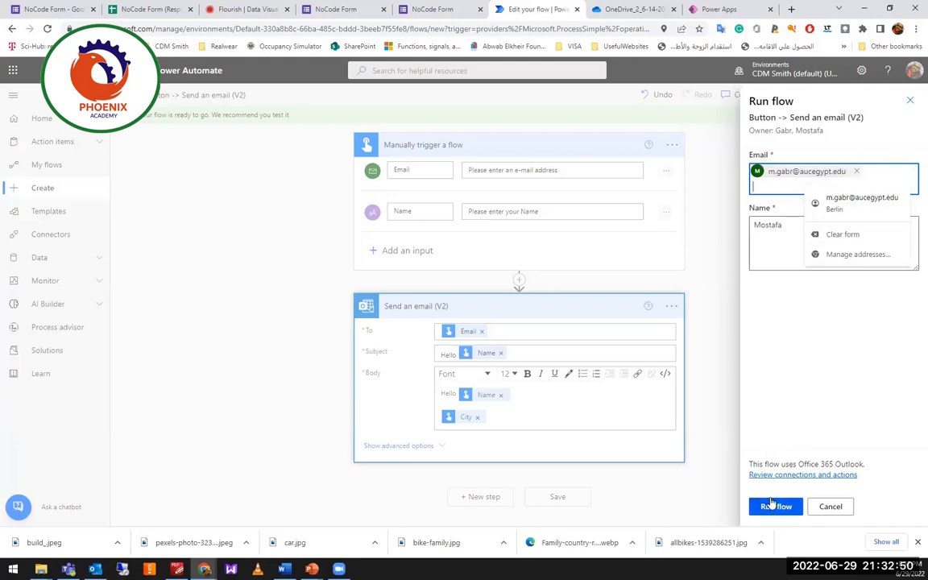
pyautogui.click(775, 506)
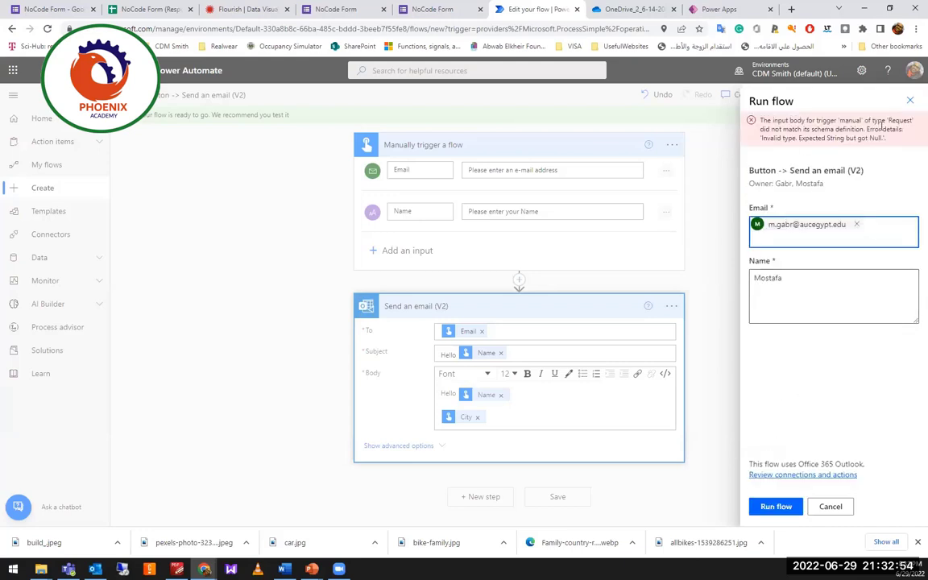
pyautogui.click(817, 314)
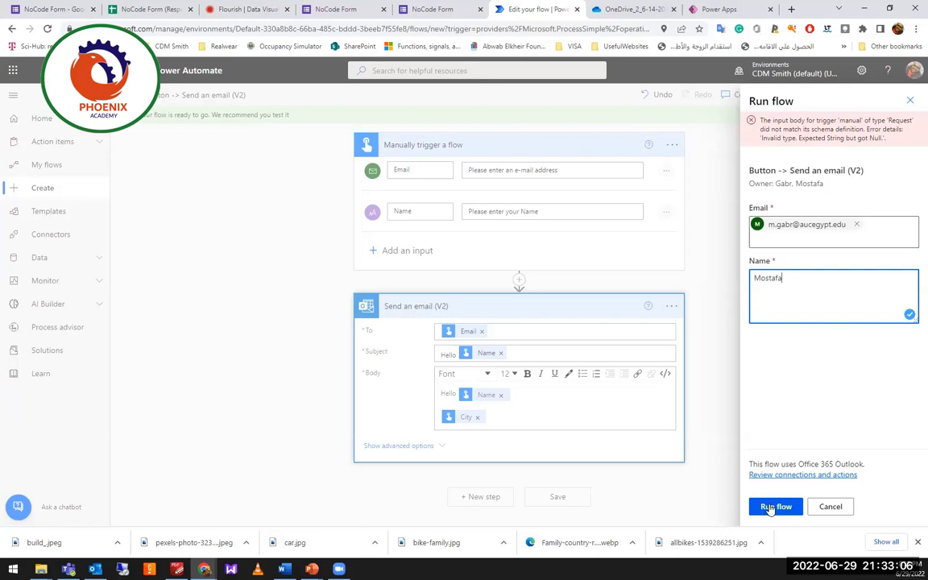
pyautogui.click(800, 241)
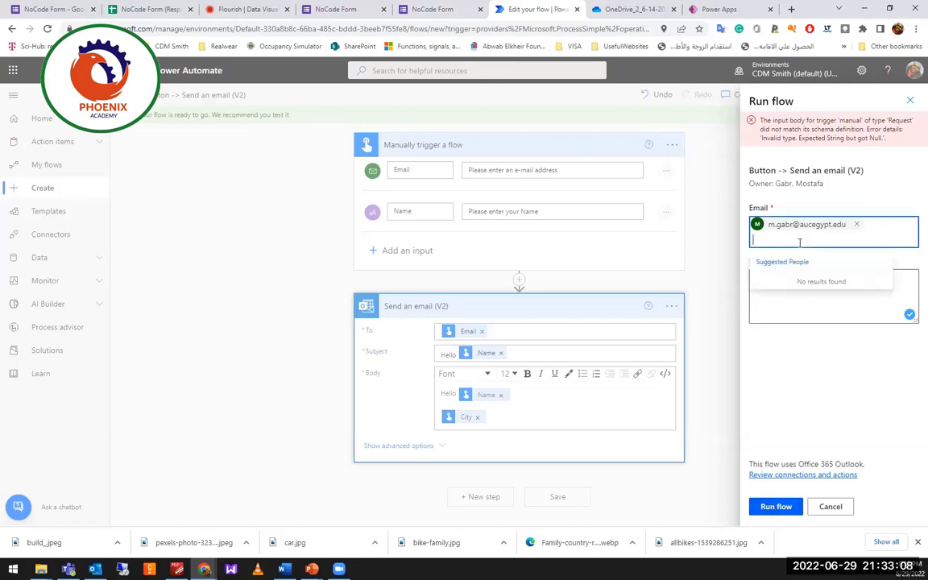
pyautogui.press('BackSpace')
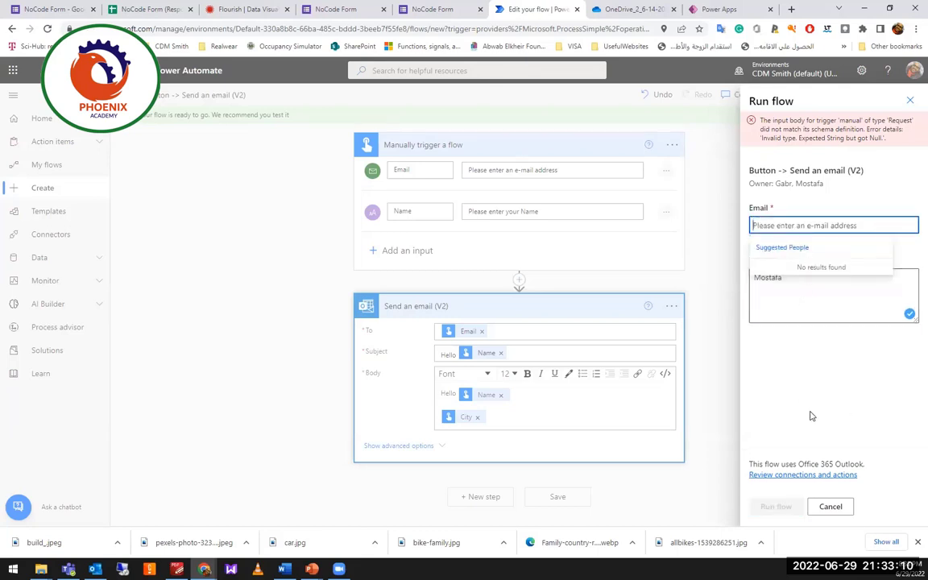
pyautogui.click(802, 337)
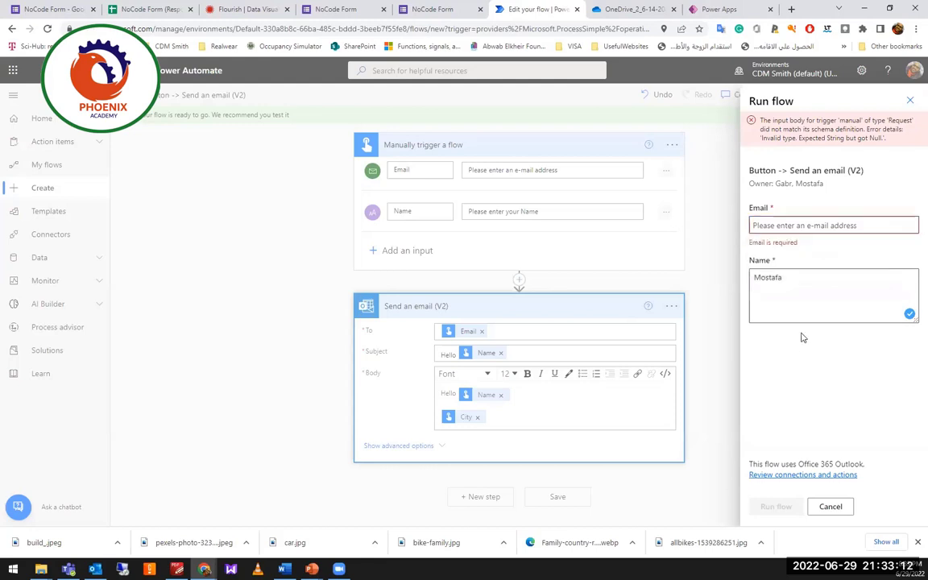
pyautogui.click(818, 225)
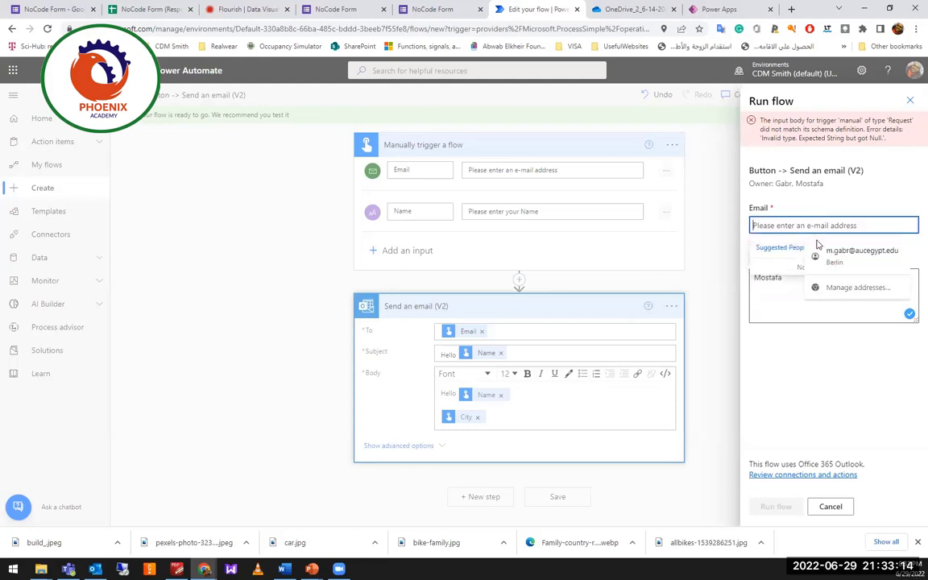
pyautogui.click(822, 252)
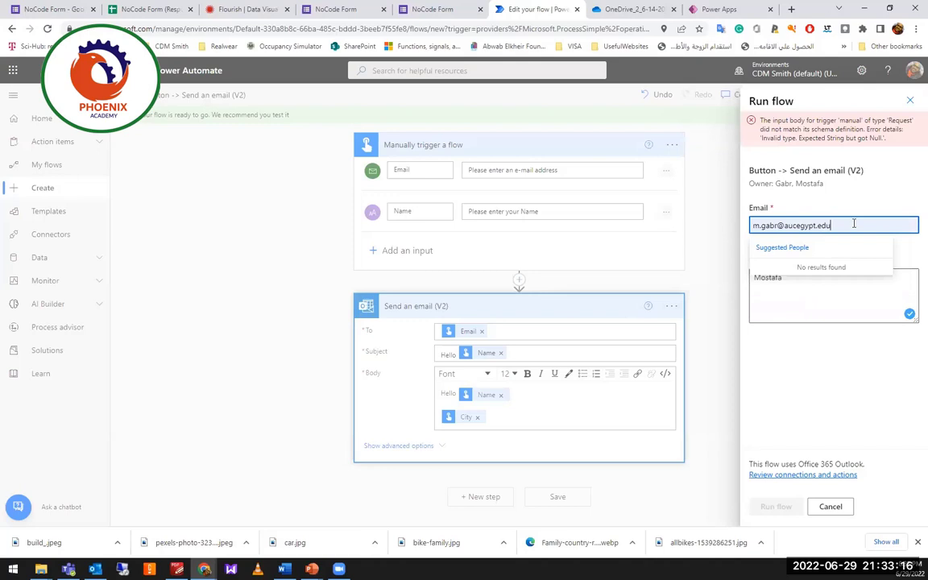
pyautogui.press('Return')
pyautogui.click(830, 310)
pyautogui.click(775, 506)
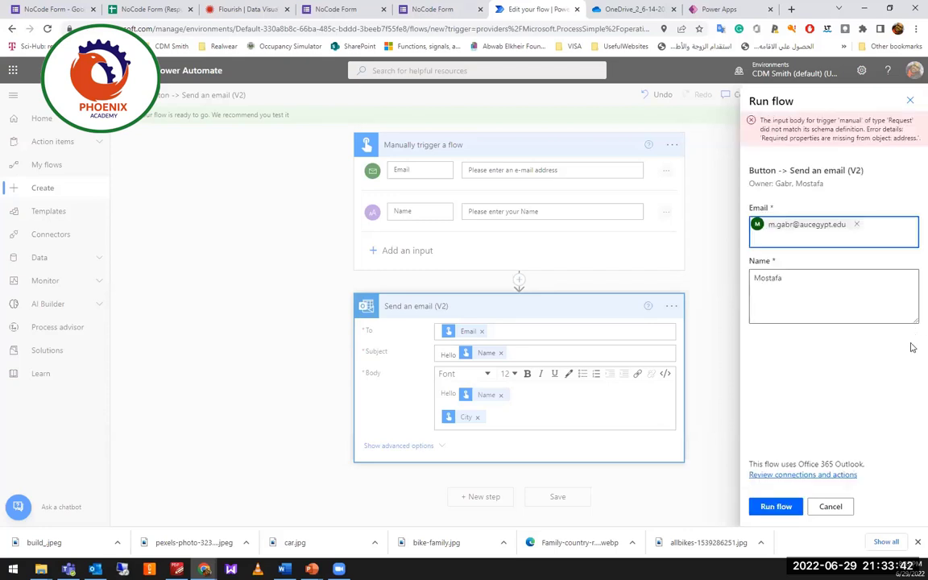
# Delete the City token from the email body and confirm Flow checker shows no errors or warnings.
pyautogui.click(711, 273)
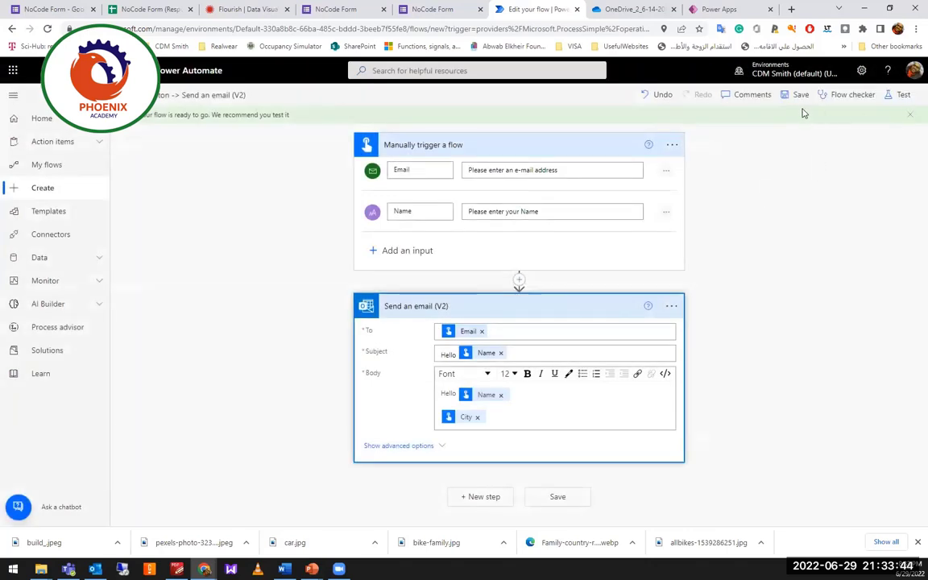
pyautogui.click(554, 418)
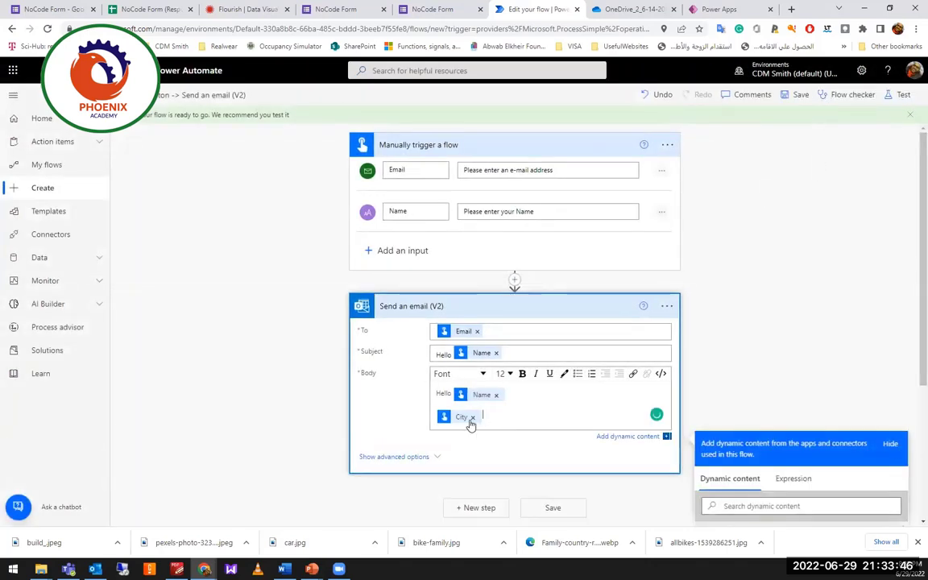
pyautogui.click(477, 417)
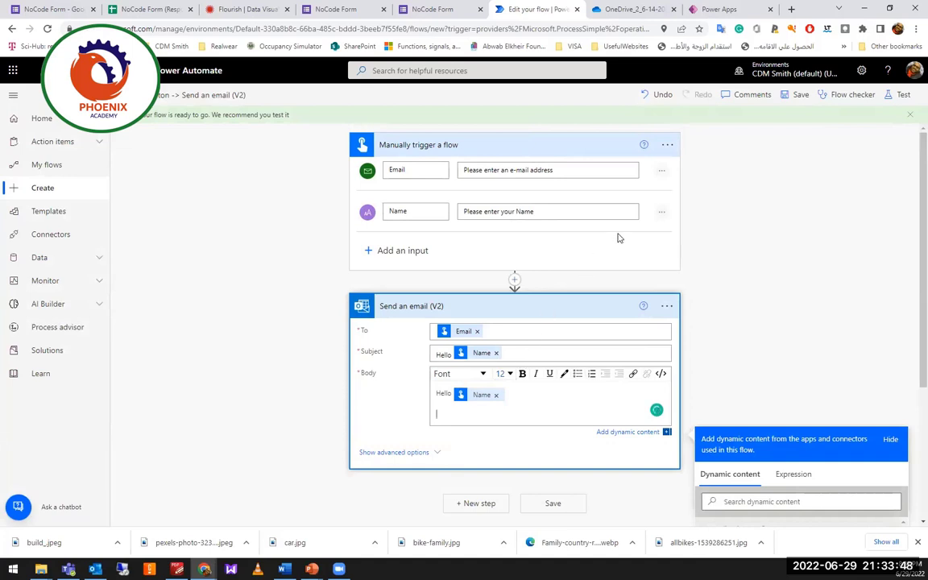
pyautogui.click(844, 98)
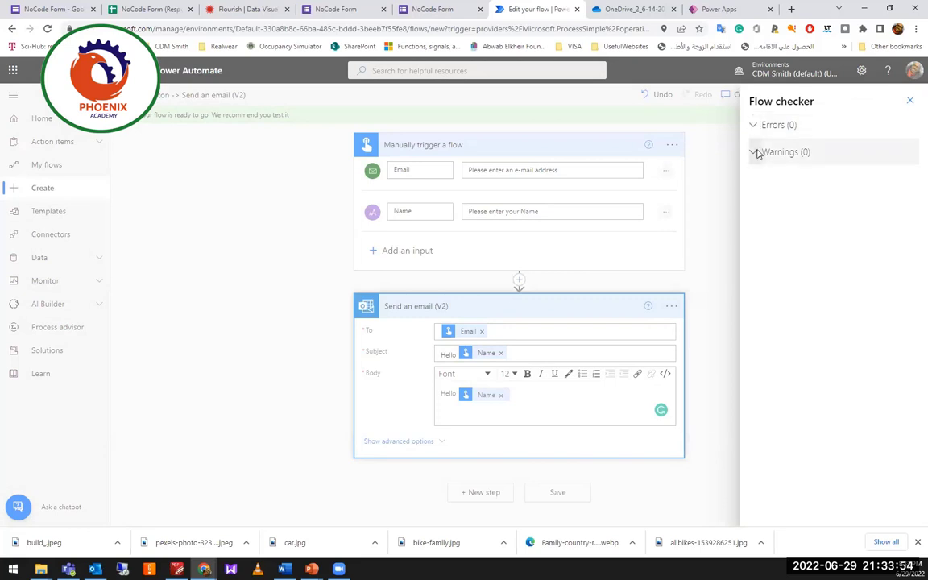
pyautogui.click(910, 102)
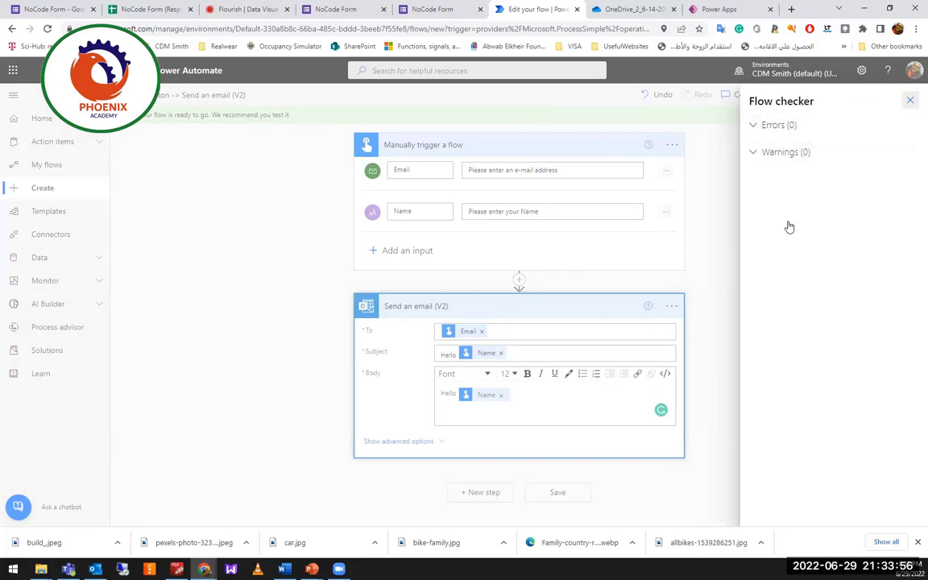
pyautogui.click(897, 95)
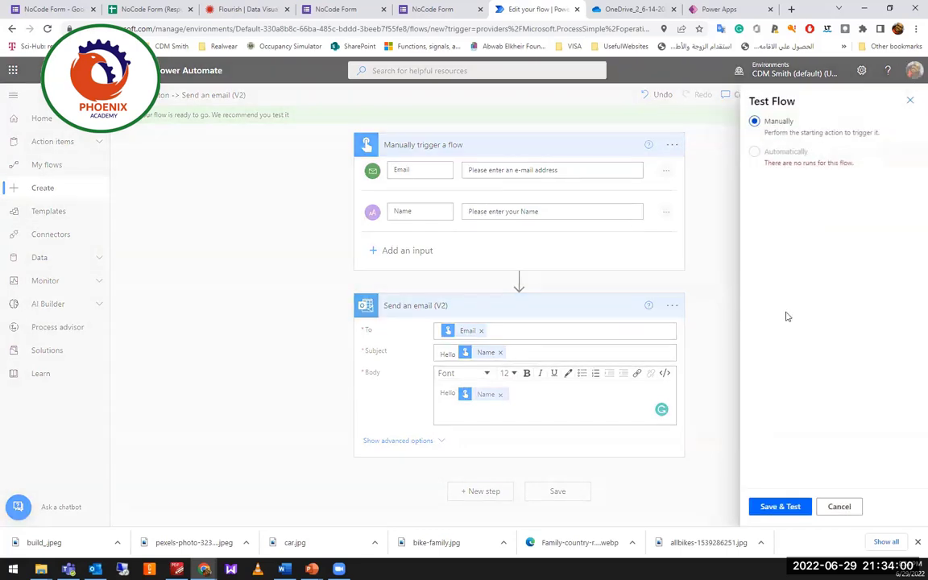
# Save and start a manual test, replacing the recipient with a different pasted e-mail address.
pyautogui.click(765, 506)
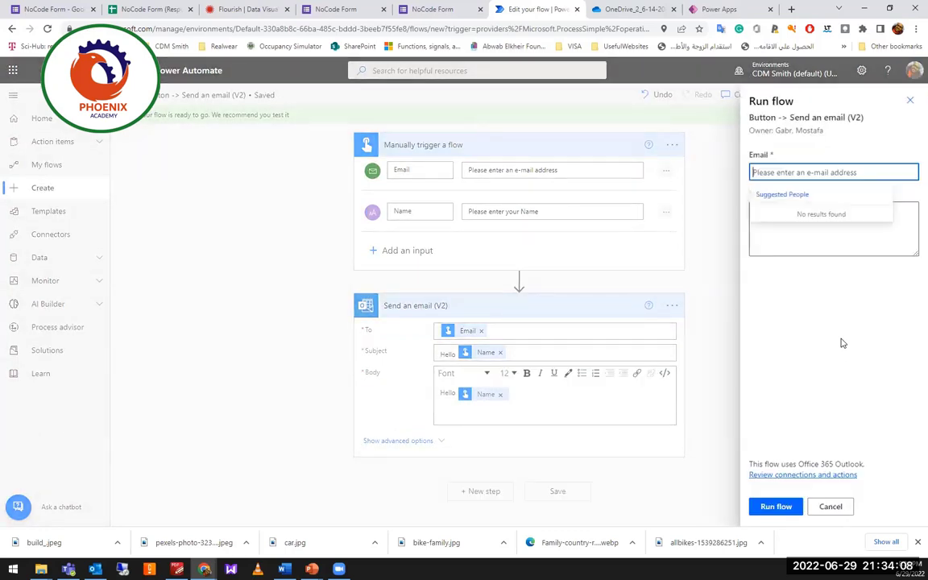
pyautogui.click(845, 178)
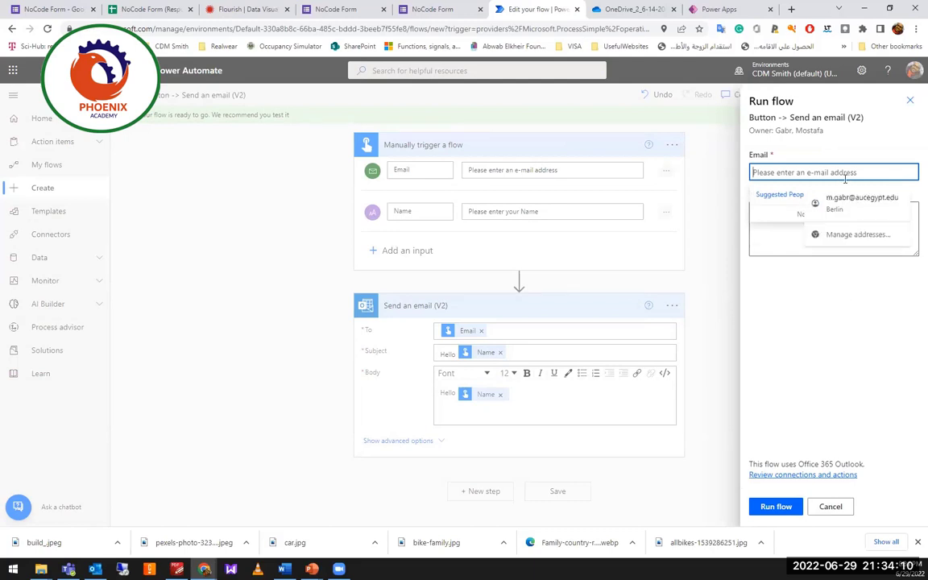
pyautogui.click(830, 201)
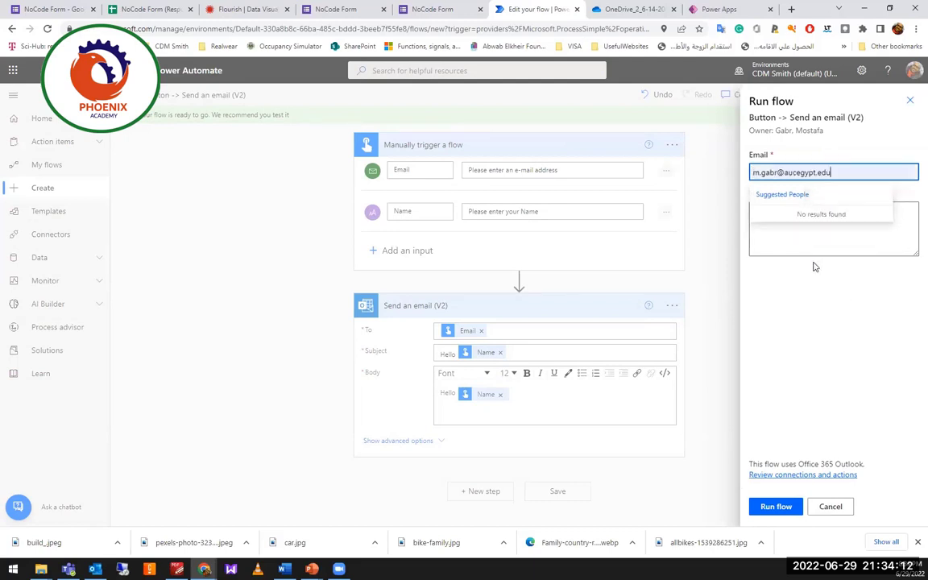
pyautogui.press('Return')
pyautogui.press('BackSpace')
pyautogui.hotkey('ctrl', 'v')
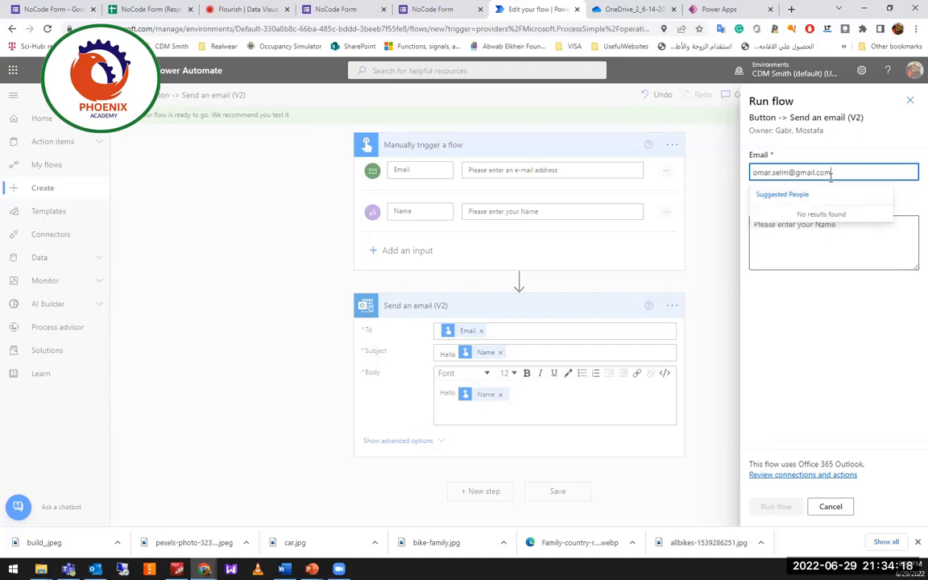
pyautogui.press('Return')
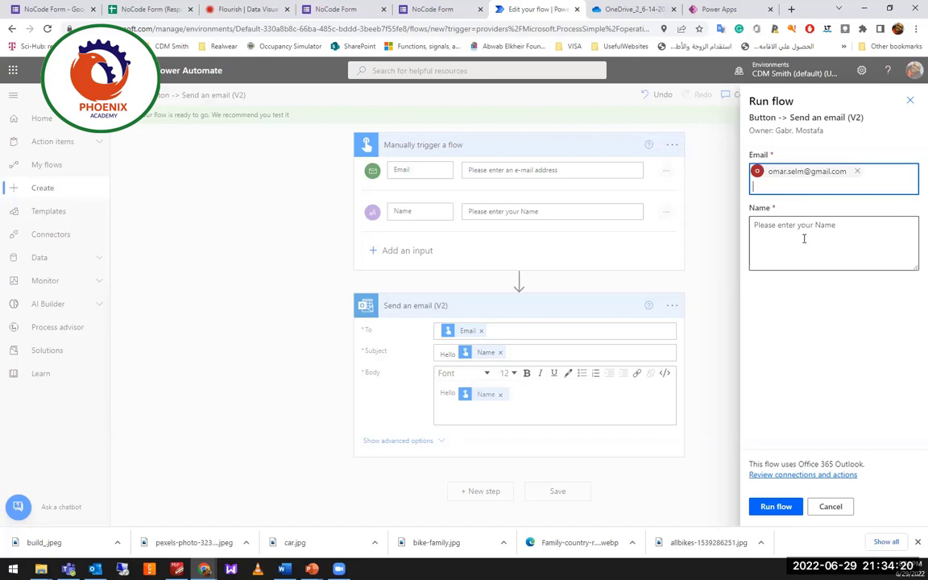
# Enter the person's name as Name and run the flow to a successful run history.
pyautogui.click(801, 240)
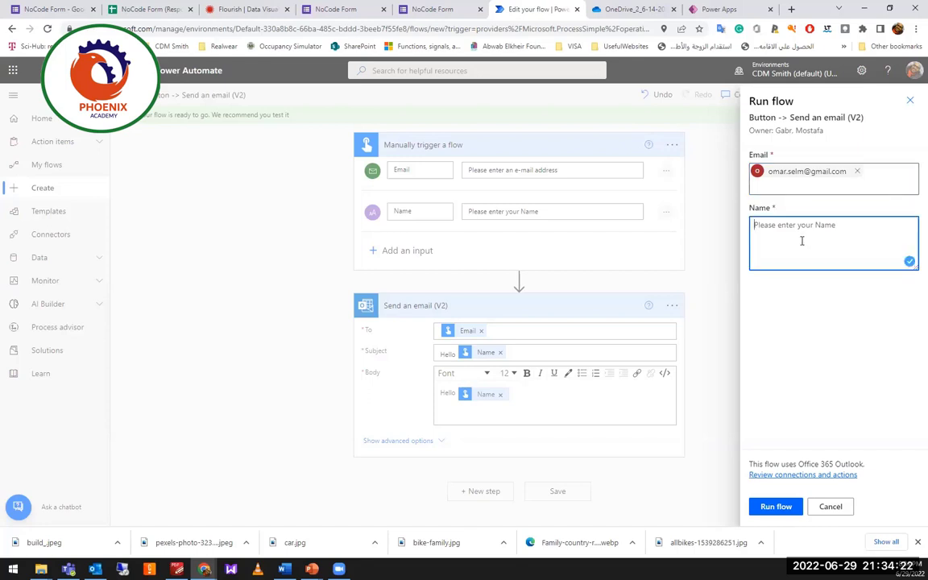
pyautogui.write('Omar')
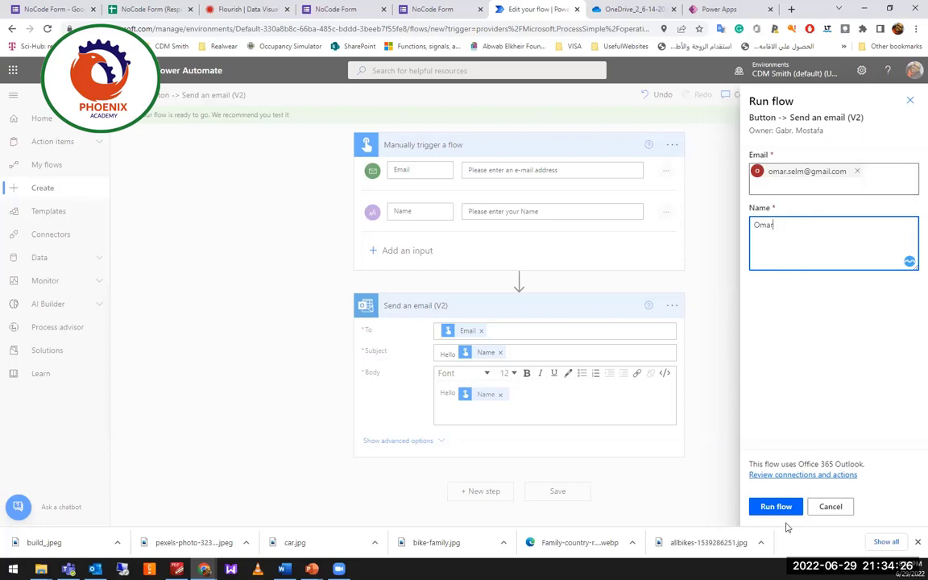
pyautogui.click(787, 516)
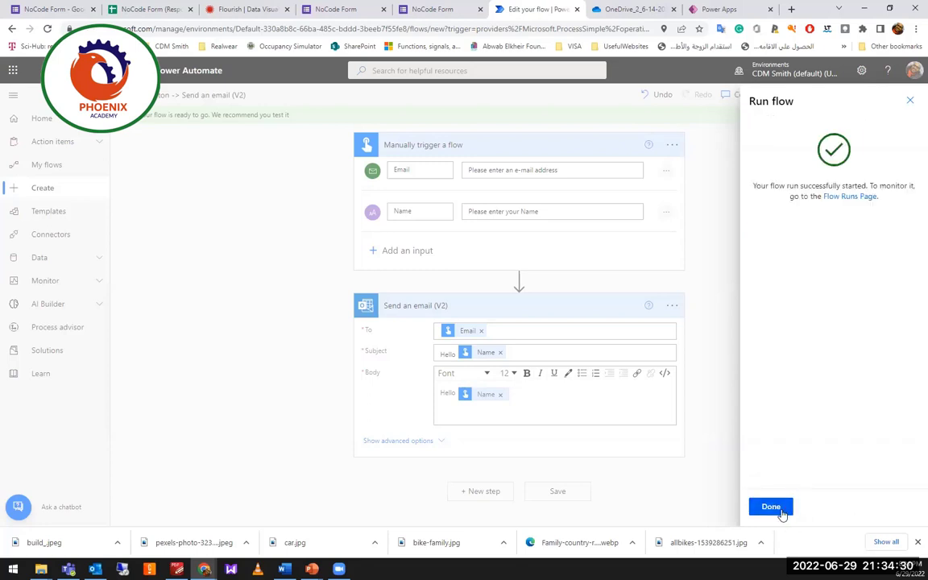
pyautogui.click(780, 511)
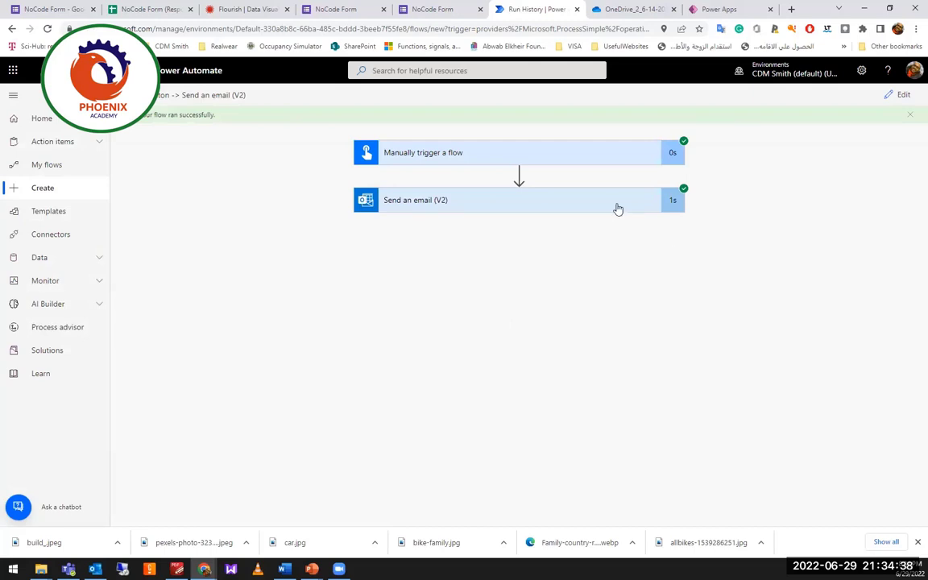
# Run the email flow again manually with the suggested recipient address and a recipient name.
pyautogui.click(903, 95)
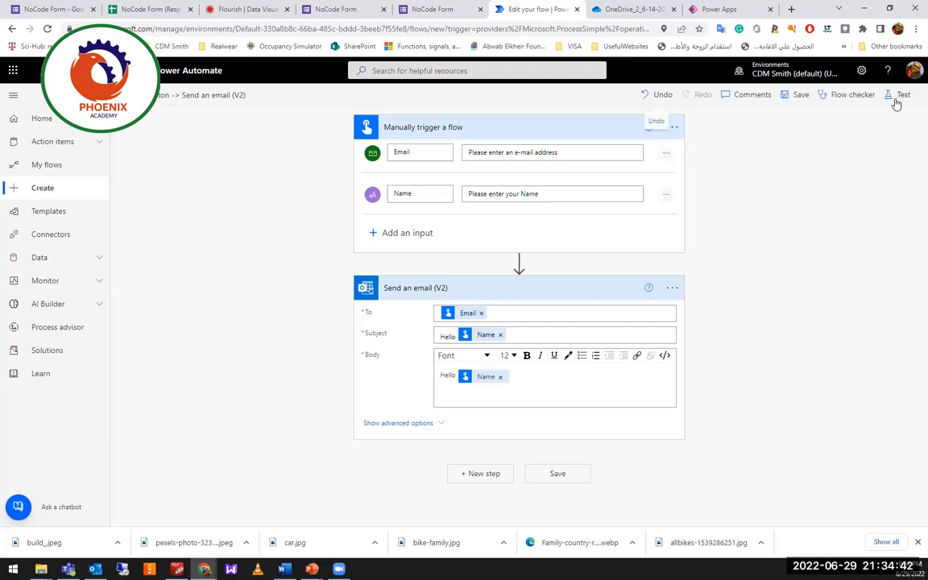
pyautogui.click(900, 98)
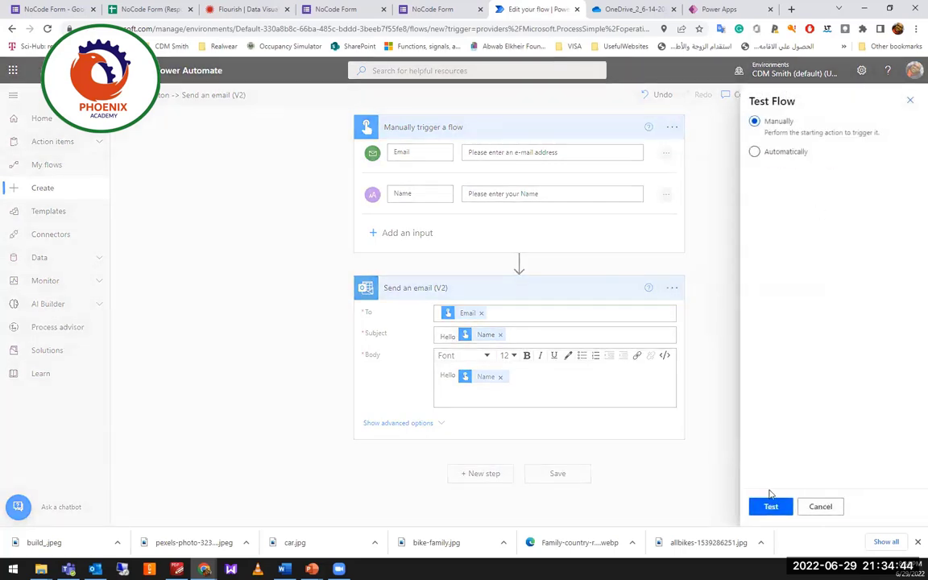
pyautogui.click(771, 506)
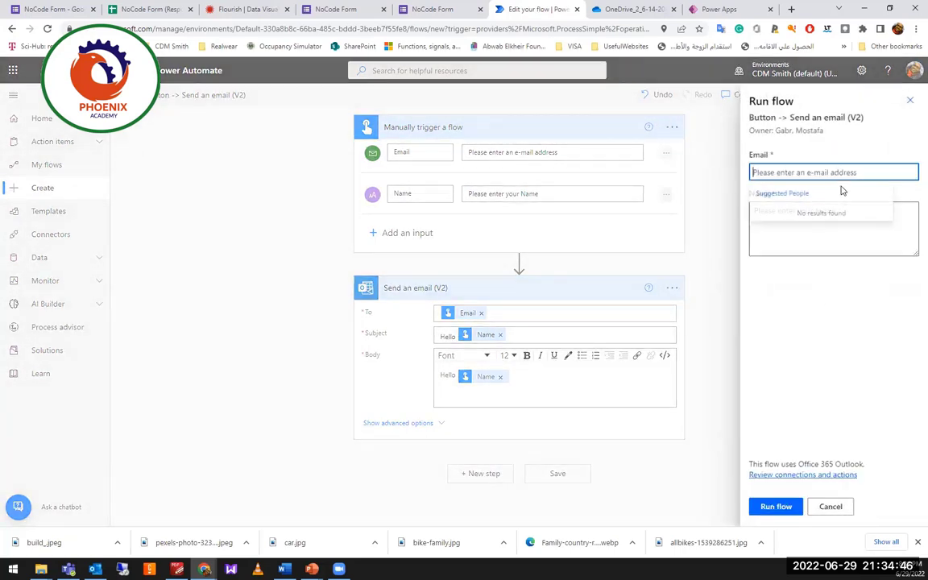
pyautogui.click(837, 172)
pyautogui.click(861, 201)
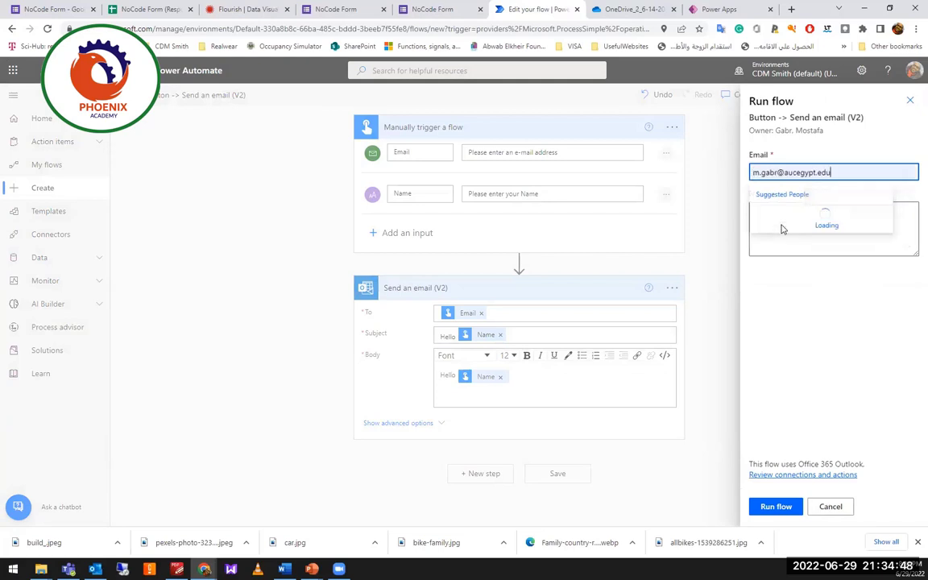
pyautogui.click(793, 217)
pyautogui.click(789, 241)
pyautogui.write('Mostafa')
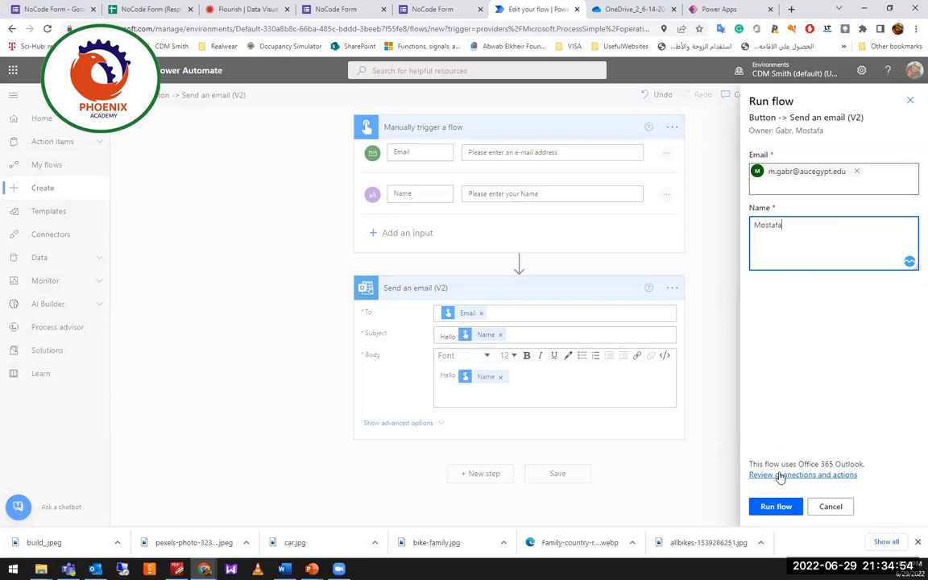
pyautogui.click(776, 506)
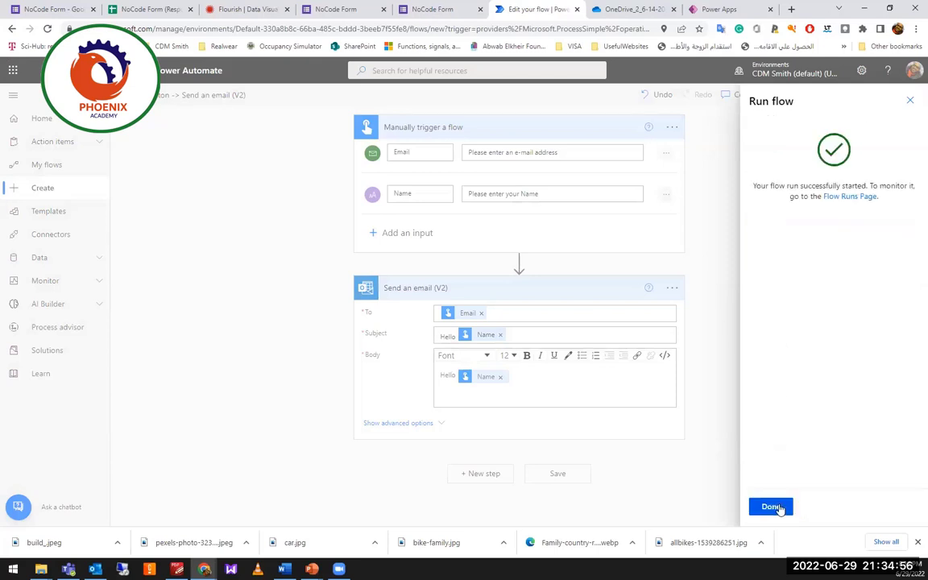
pyautogui.click(770, 507)
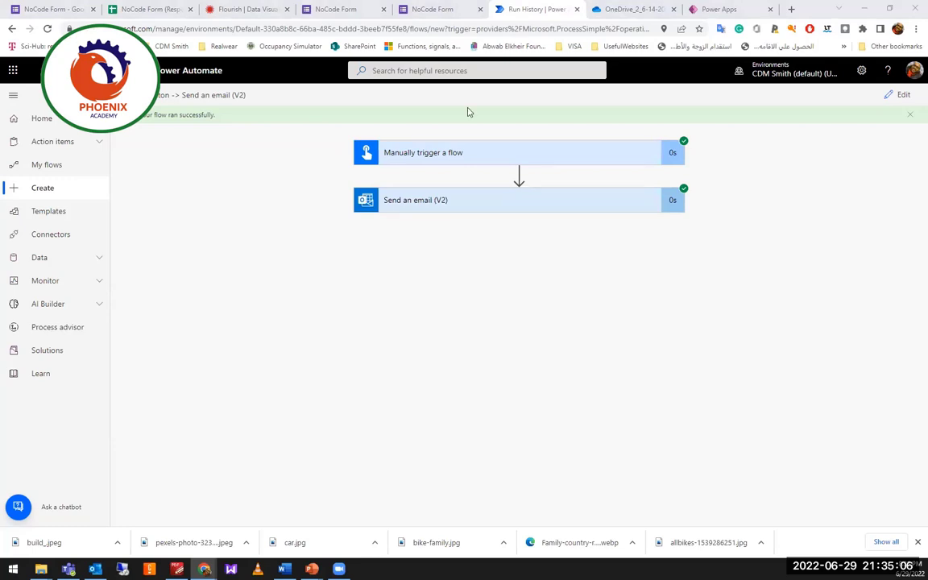
# Confirm the greeting email arrived in Gmail, then expand the run's Send an email (V2) step.
pyautogui.hotkey('alt', 'Tab')
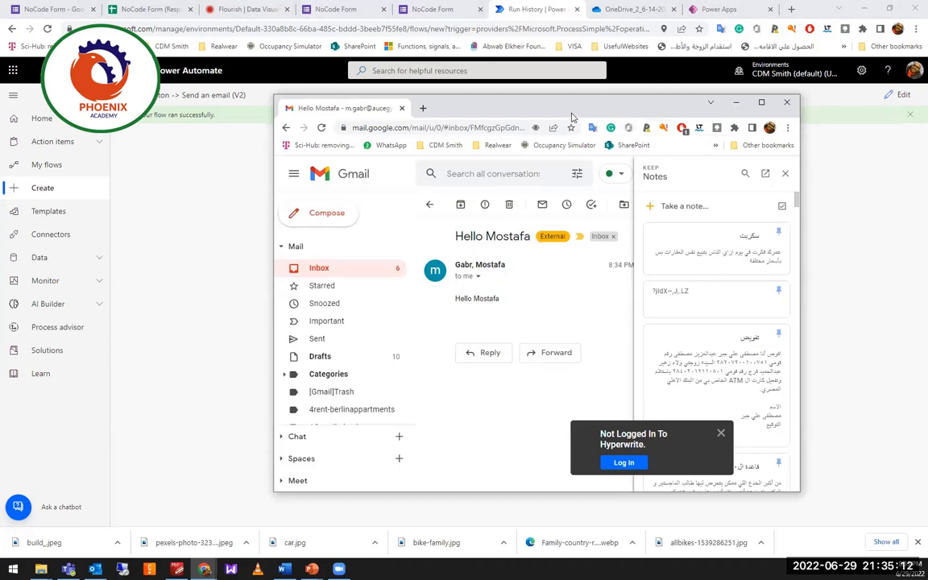
pyautogui.moveTo(513, 106); pyautogui.dragTo(311, 223)
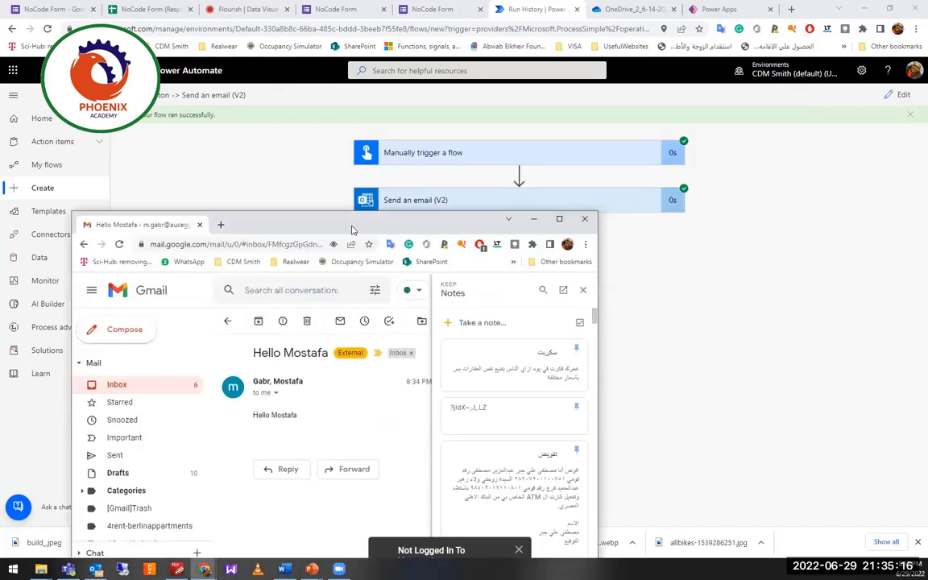
pyautogui.click(64, 330)
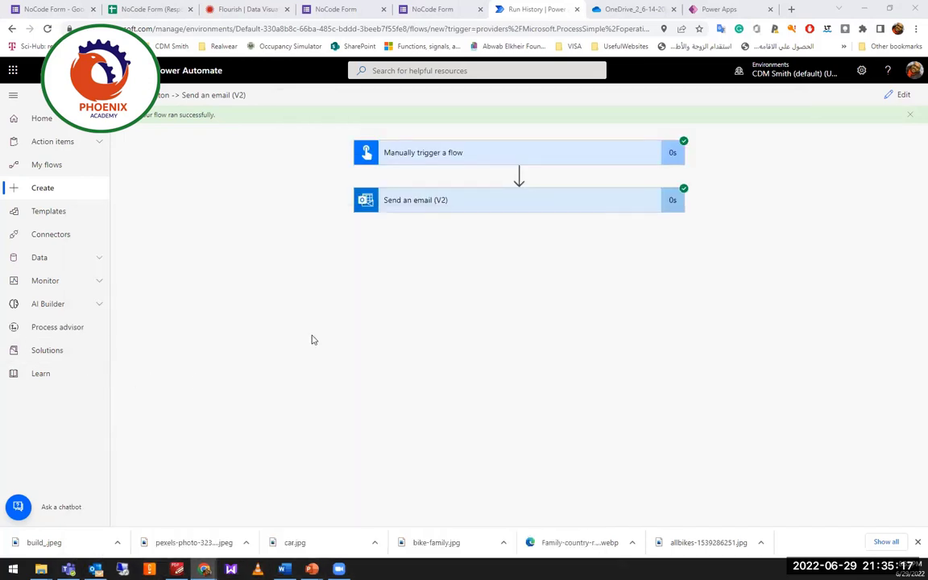
pyautogui.click(501, 207)
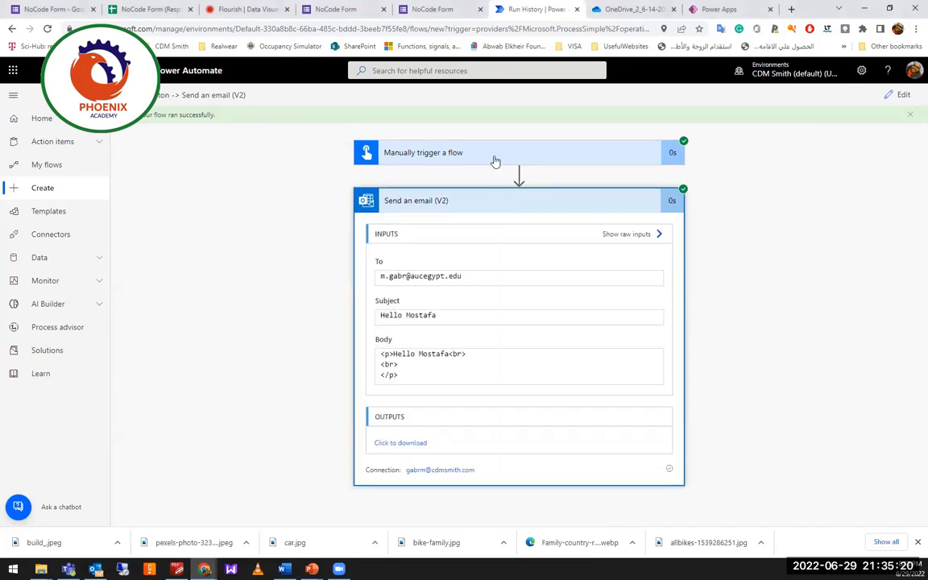
# Review the trigger outputs and the sent email's recipient, subject and body, then return to PowerPoint.
pyautogui.click(495, 157)
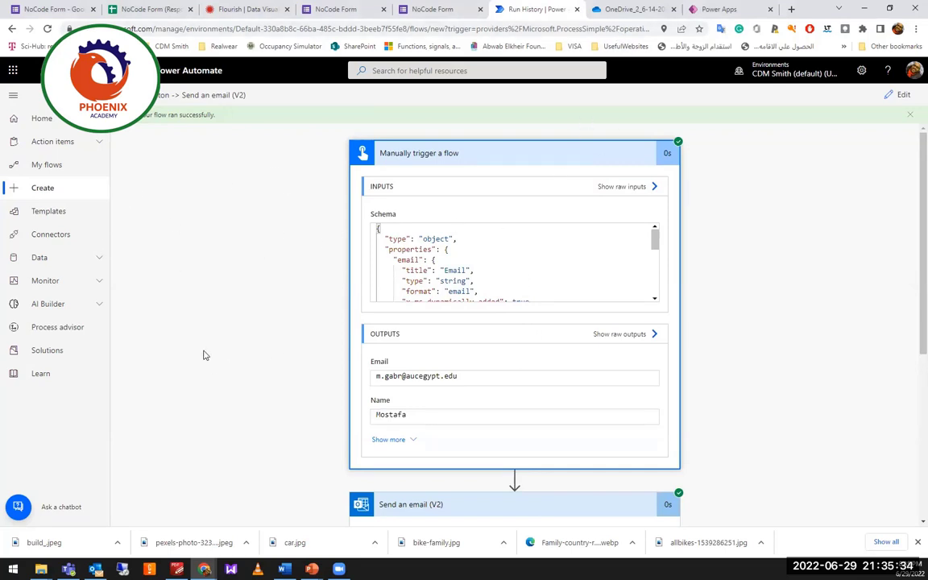
pyautogui.scroll(-3, 478, 378)
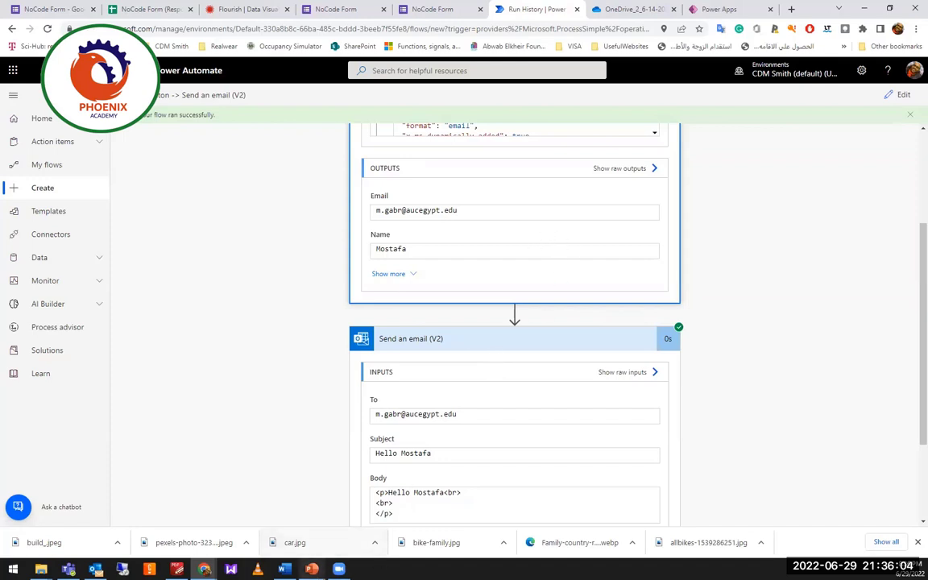
pyautogui.moveTo(312, 568)
pyautogui.click(280, 524)
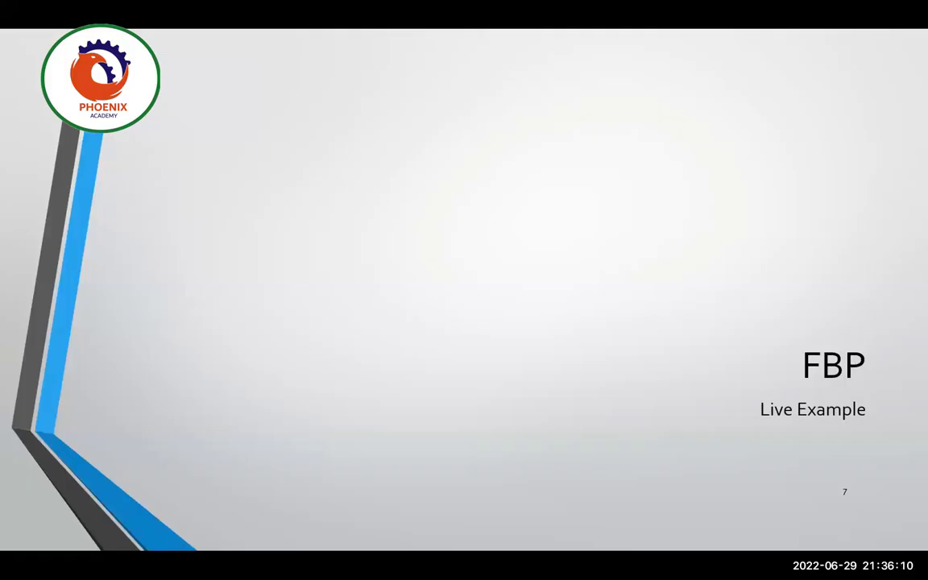
# Step through the FBP Live Example and Low-code development platform slides, then switch back to the browser.
pyautogui.click(102, 500)
pyautogui.click(102, 499)
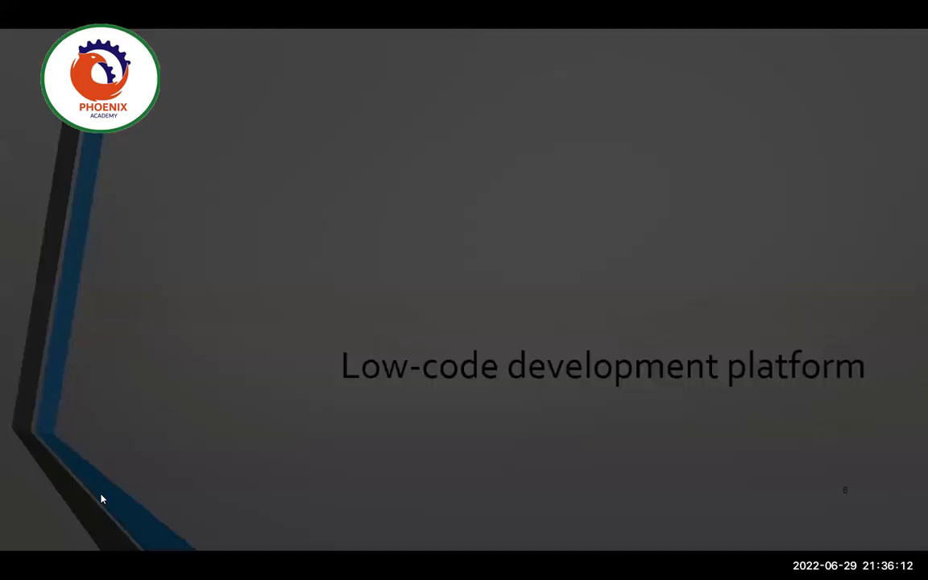
pyautogui.scroll(3, 103, 500)
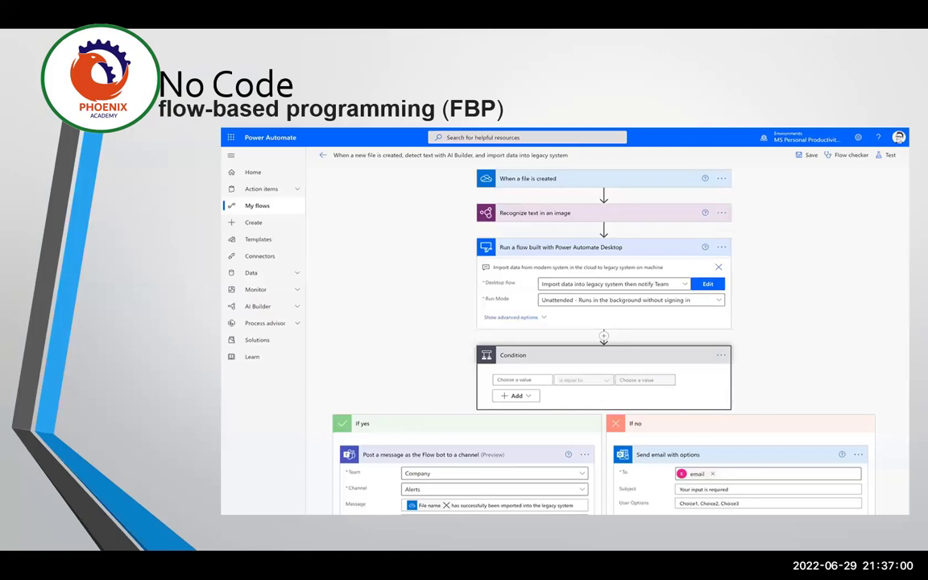
pyautogui.press('Right')
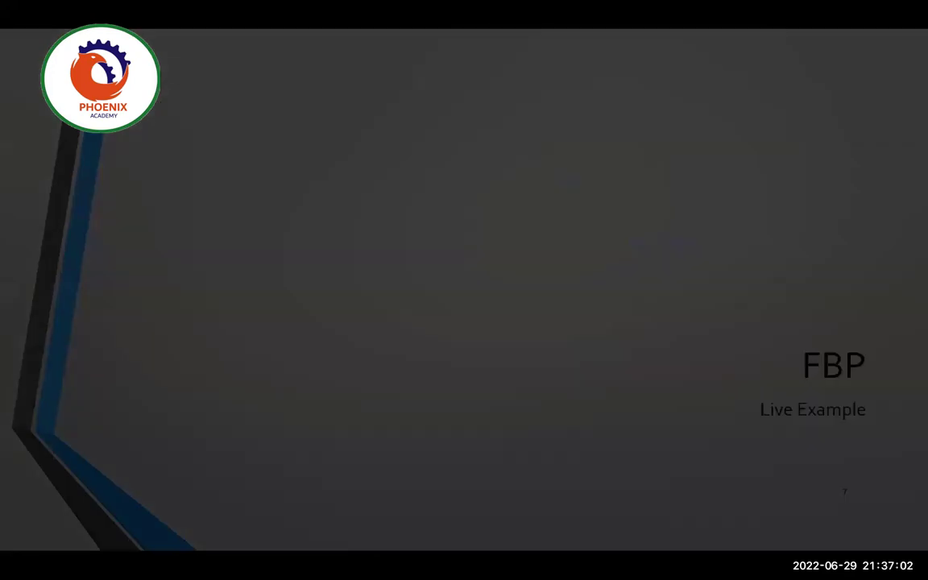
pyautogui.click(566, 352)
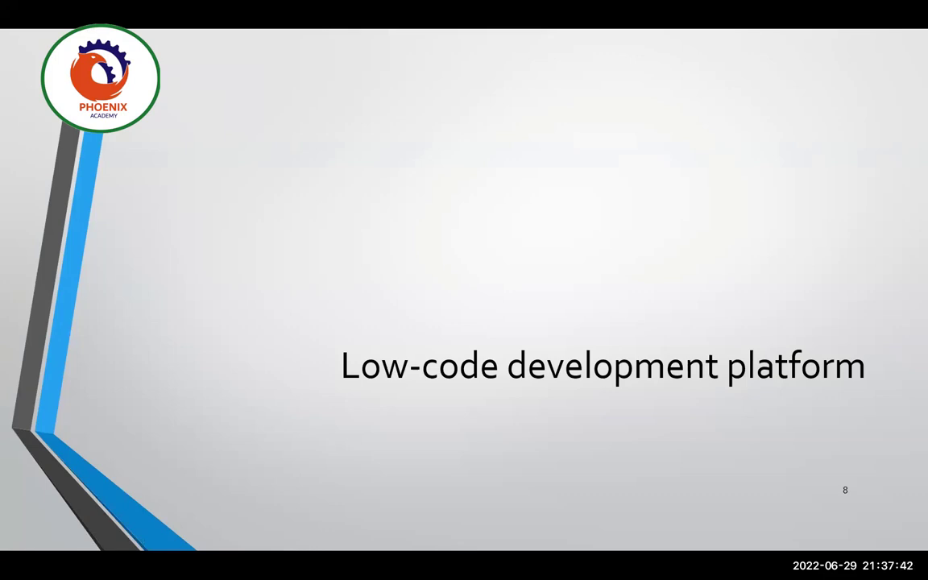
pyautogui.hotkey('alt', 'Tab')
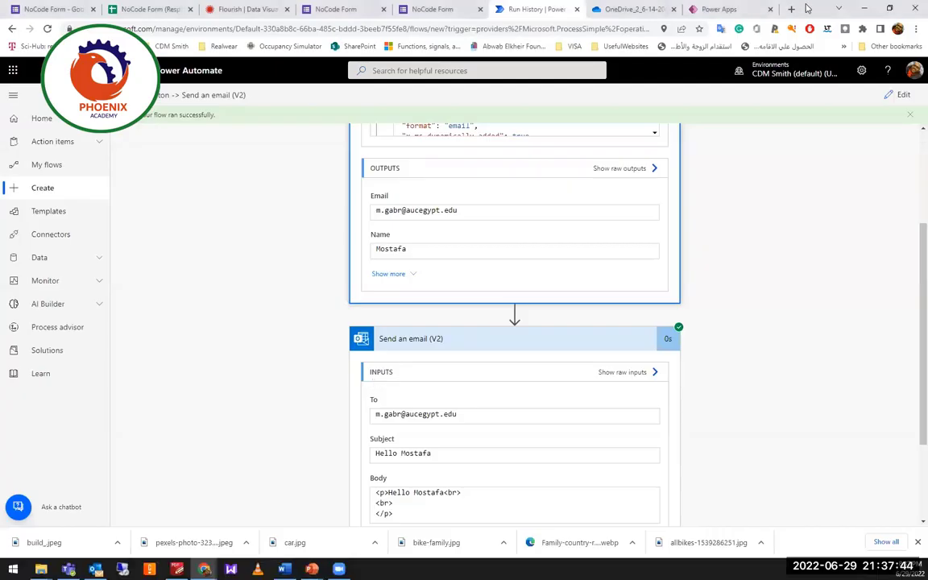
# Preview the Site Investigator app and open the Add New Investigation form's Project name field.
pyautogui.click(723, 16)
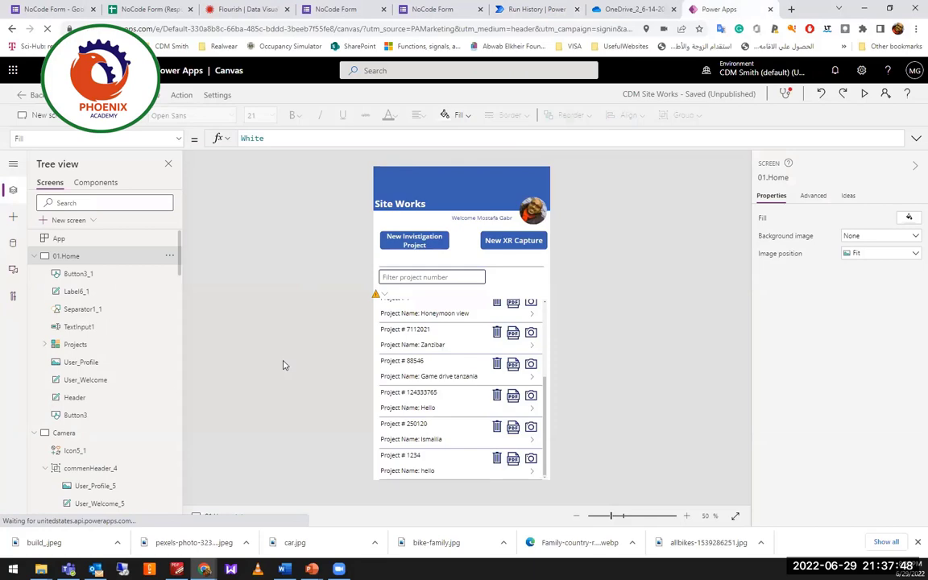
pyautogui.click(864, 94)
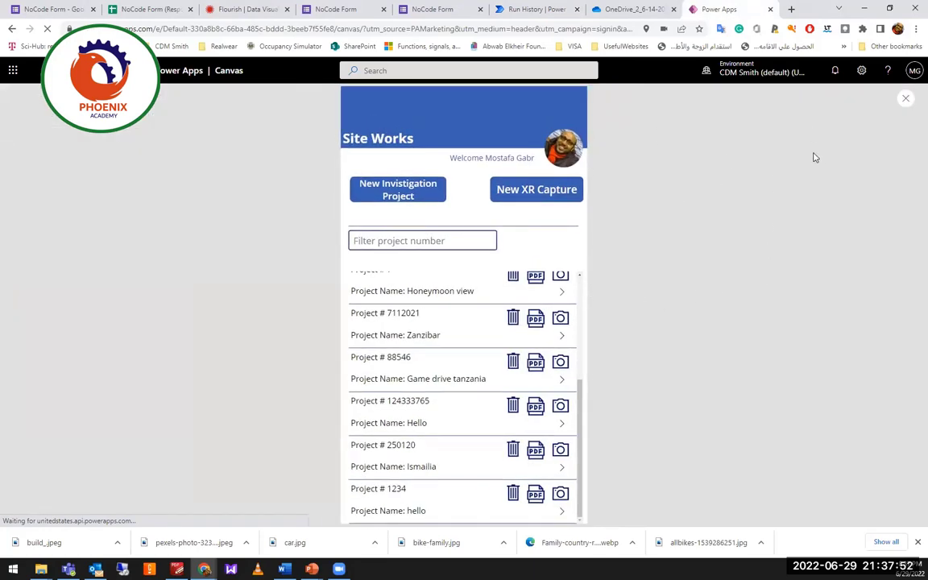
pyautogui.click(398, 195)
pyautogui.click(508, 165)
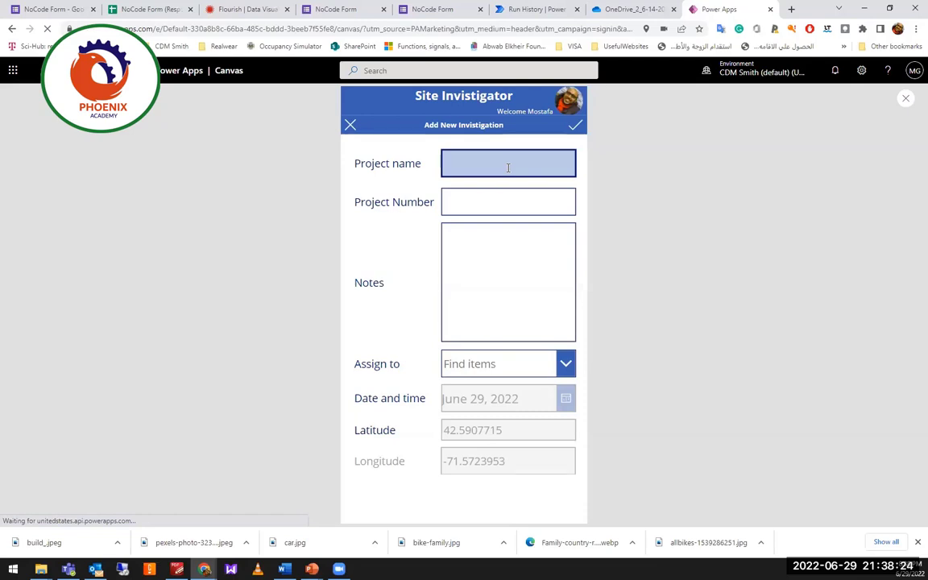
# Enter project name 'test project', project number 123456 and notes 'yxcvyx'.
pyautogui.write('test project')
pyautogui.click(514, 209)
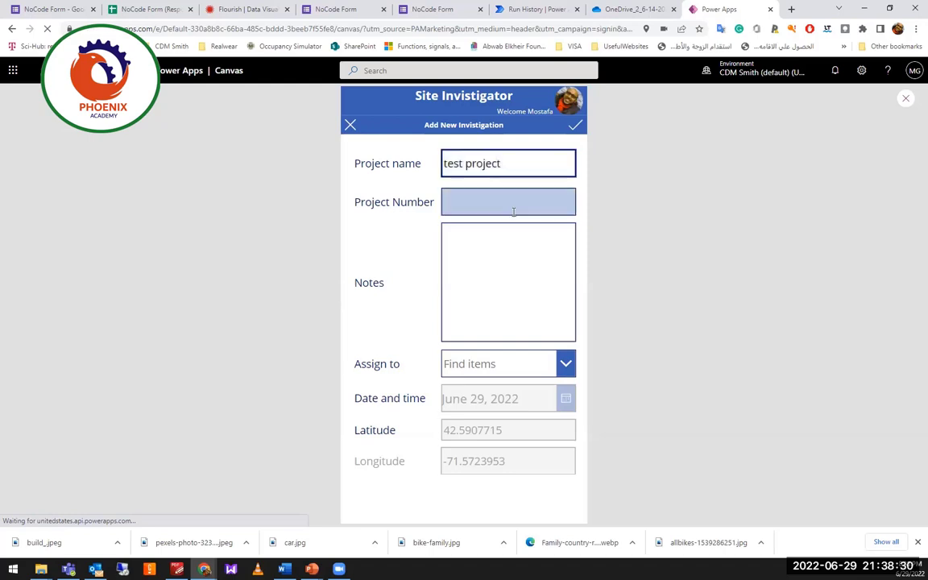
pyautogui.write('123456')
pyautogui.click(516, 278)
pyautogui.write('yxcvyx')
# Assign the project to the suggested person and submit the new investigation.
pyautogui.click(498, 367)
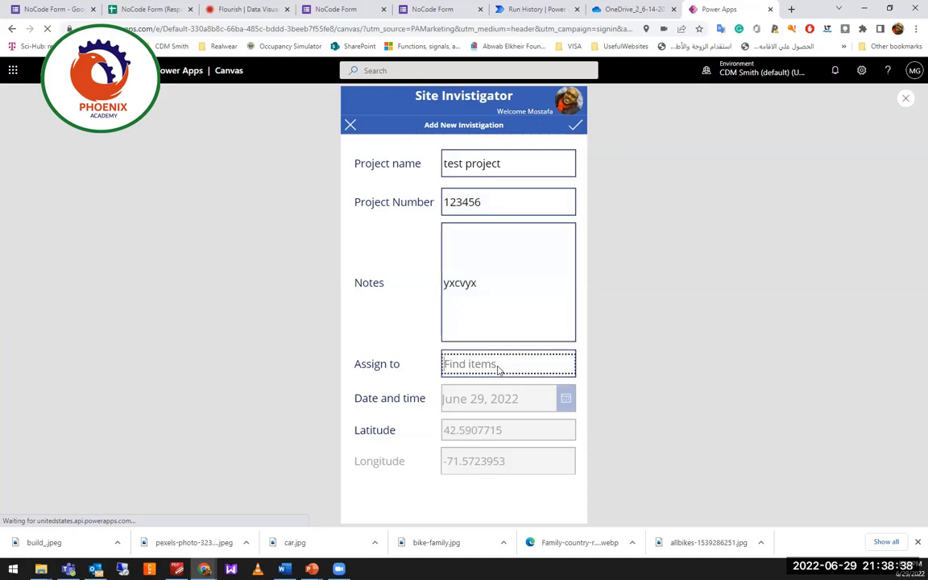
pyautogui.write('ga')
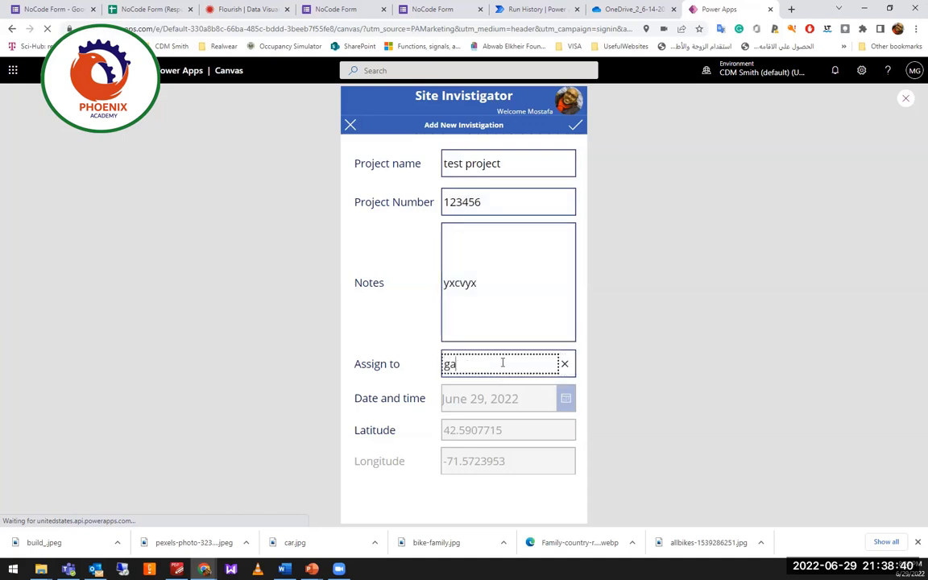
pyautogui.write('bs')
pyautogui.press('BackSpace')
pyautogui.write('r')
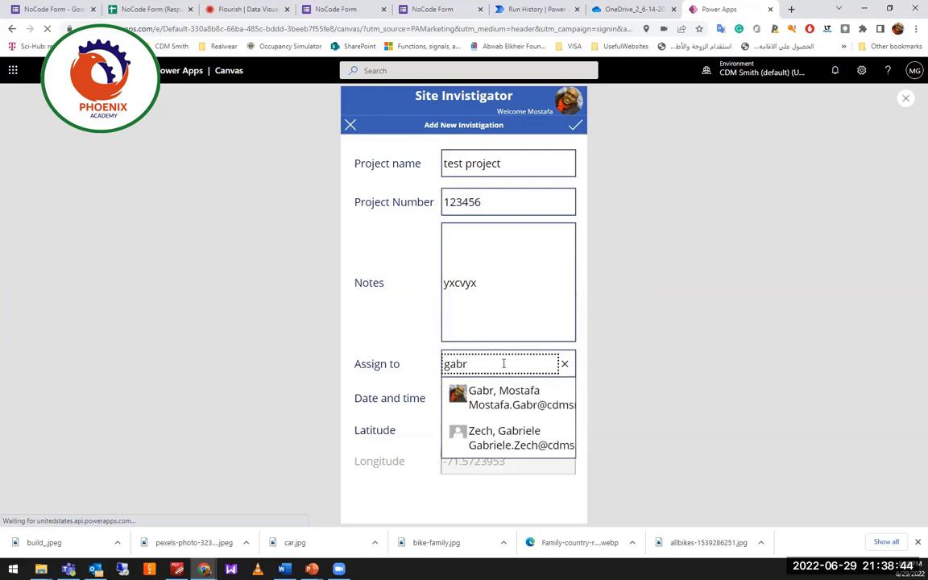
pyautogui.click(460, 392)
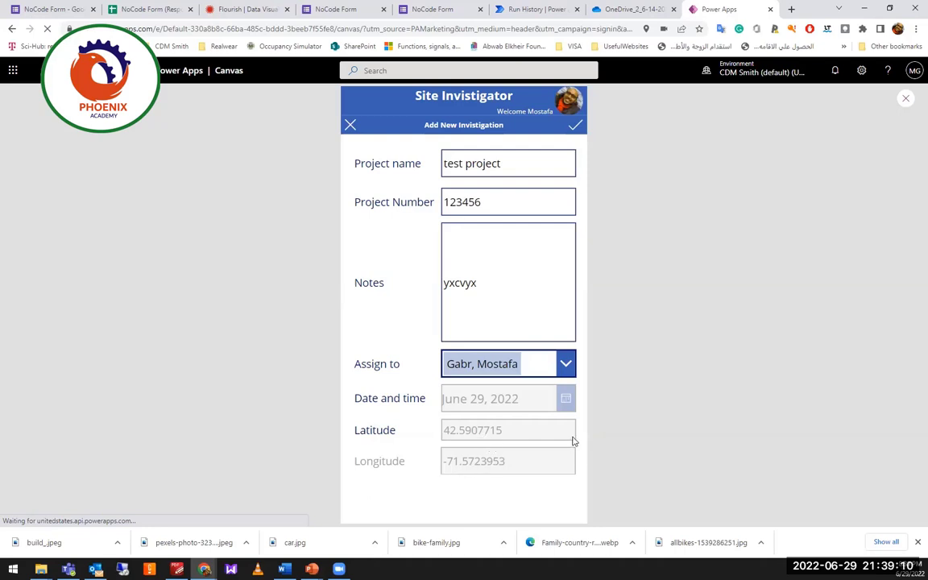
pyautogui.click(574, 127)
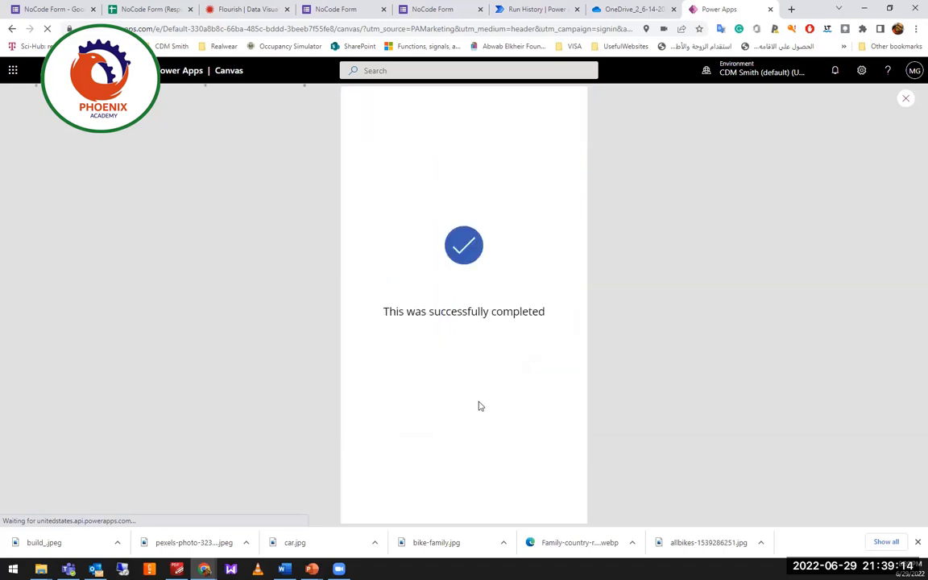
# Take a webcam snapshot for the test project investigation.
pyautogui.scroll(-2, 406, 387)
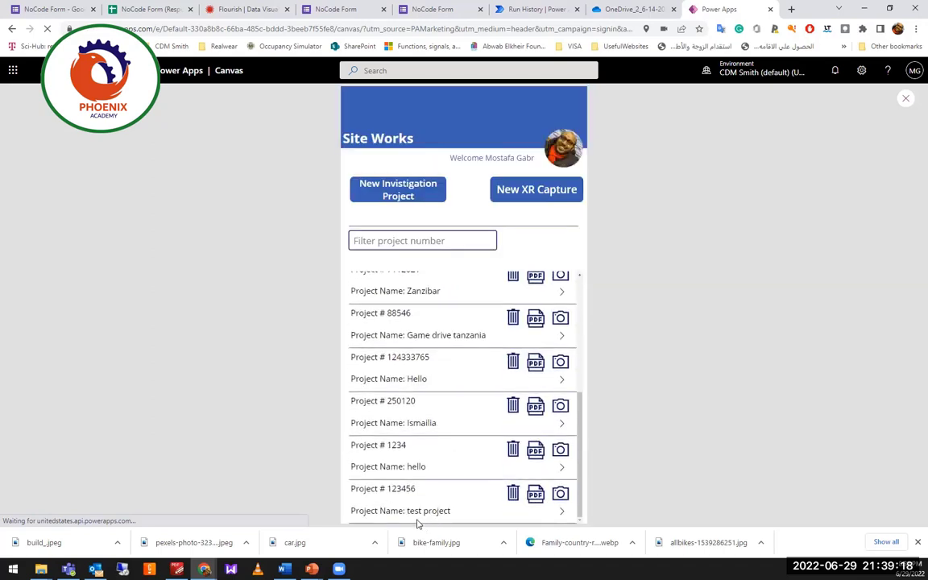
pyautogui.click(555, 498)
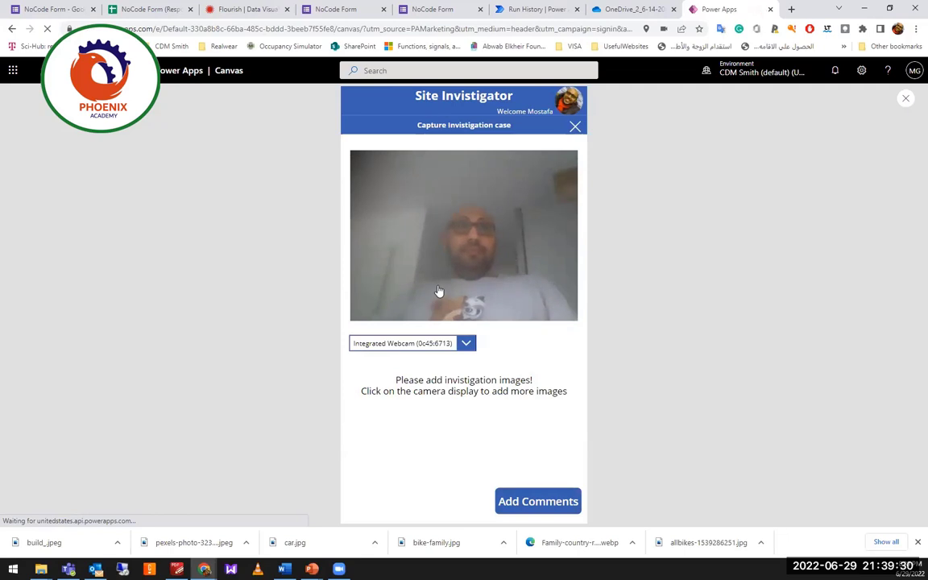
pyautogui.click(439, 291)
pyautogui.click(530, 499)
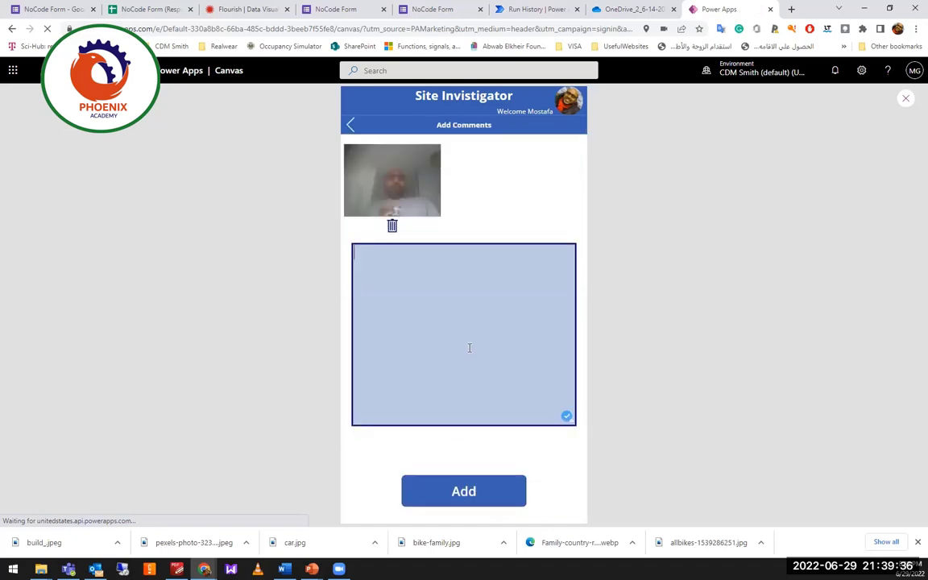
# Comment 'hello' with raccoon and sunglasses emojis and save the photo.
pyautogui.write('helo')
pyautogui.press('super+period')
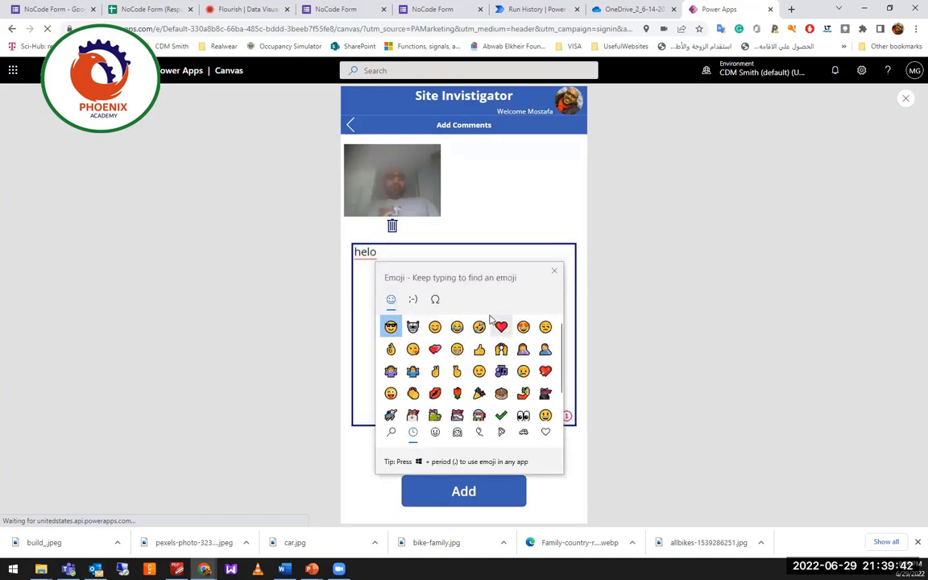
pyautogui.click(411, 328)
pyautogui.click(391, 326)
pyautogui.click(464, 493)
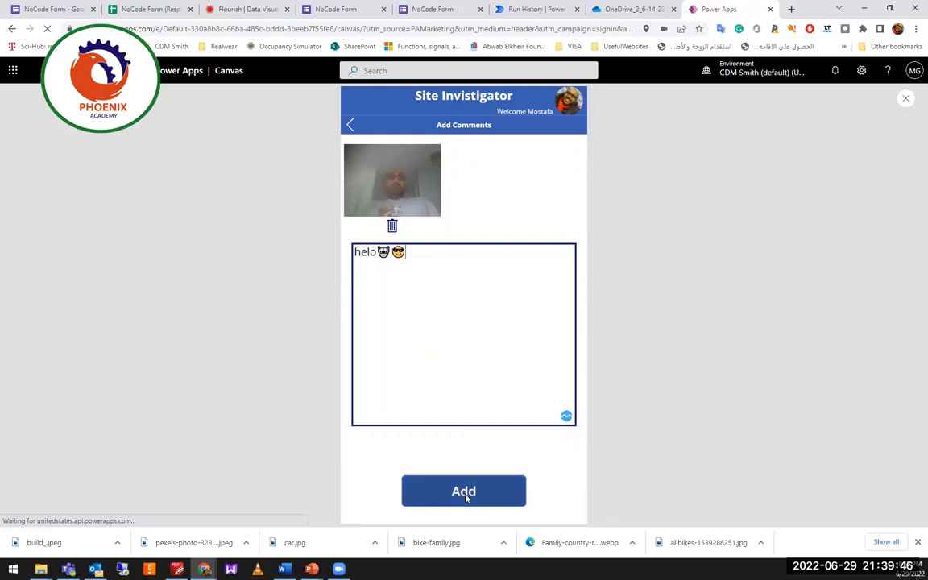
pyautogui.click(372, 254)
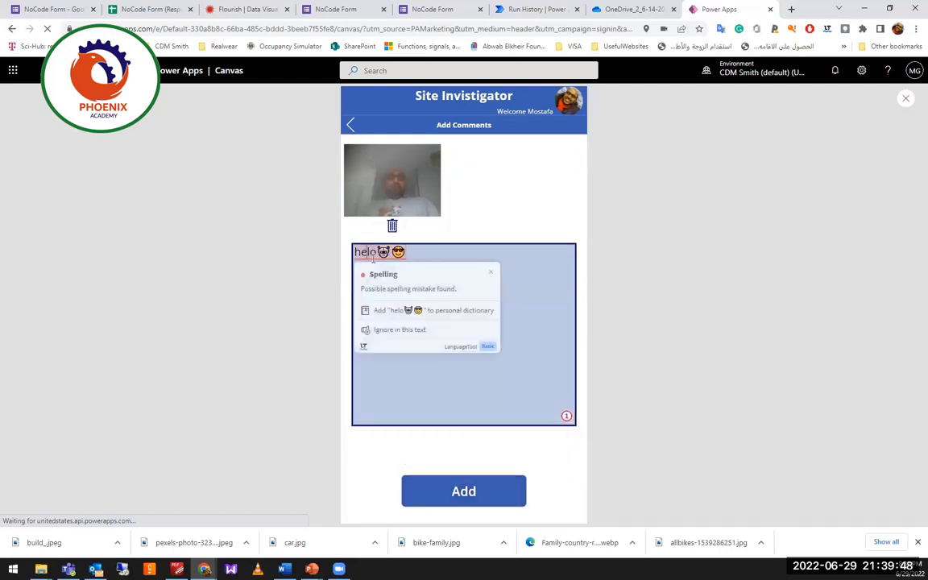
pyautogui.write('l')
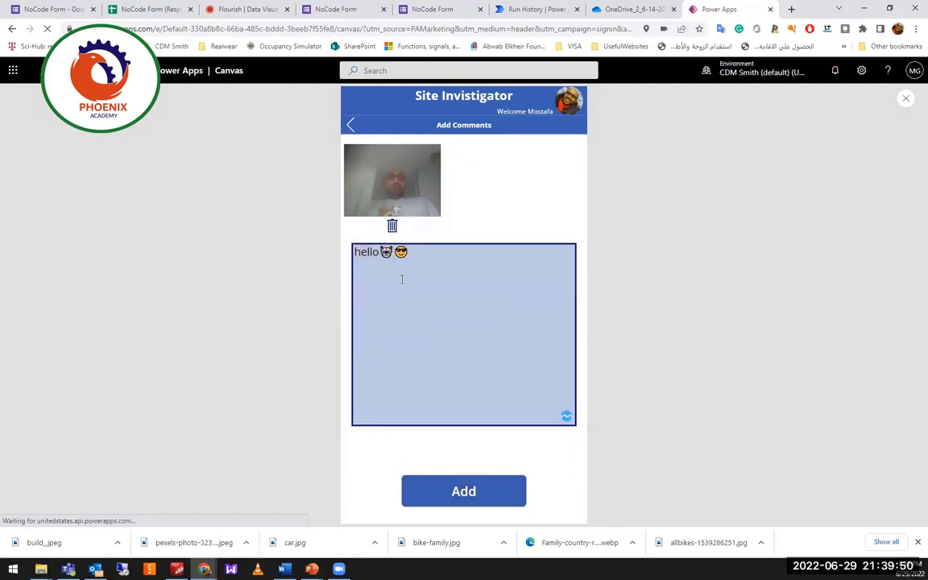
pyautogui.click(460, 493)
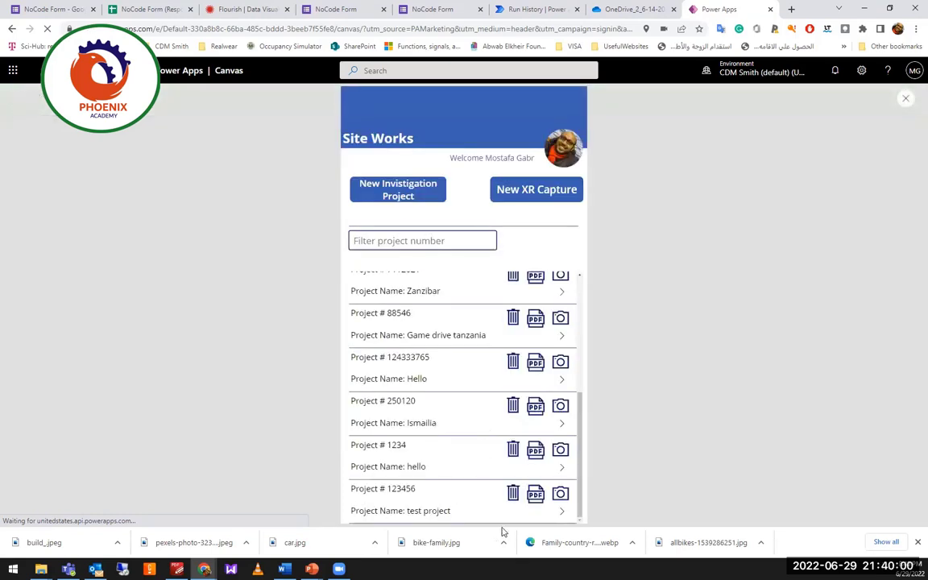
# Take a second webcam snapshot for test project and start its comment.
pyautogui.click(561, 517)
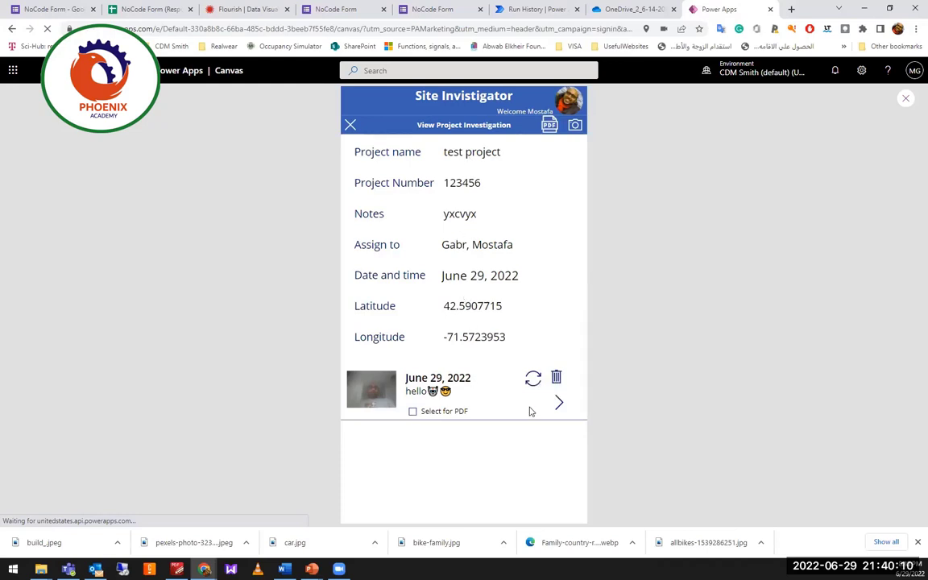
pyautogui.click(575, 127)
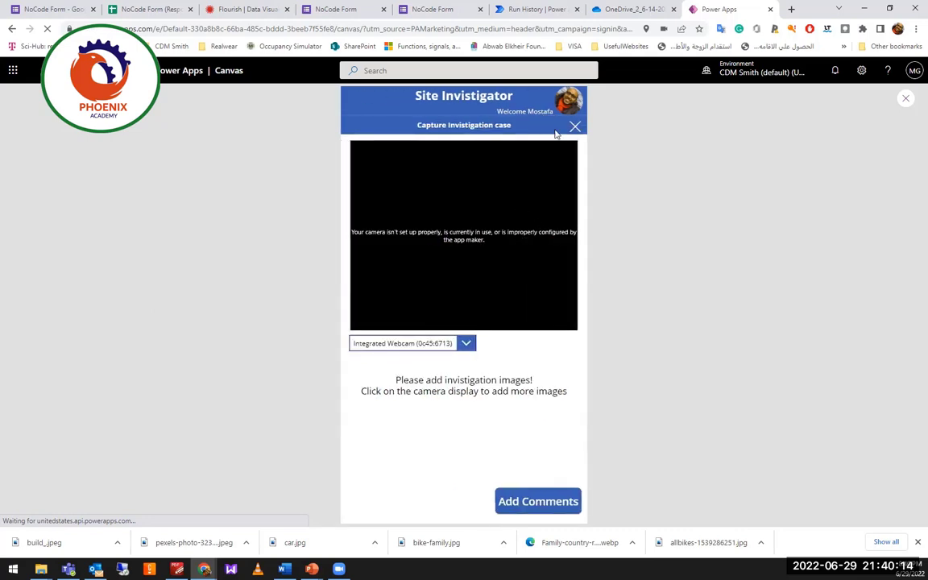
pyautogui.click(574, 127)
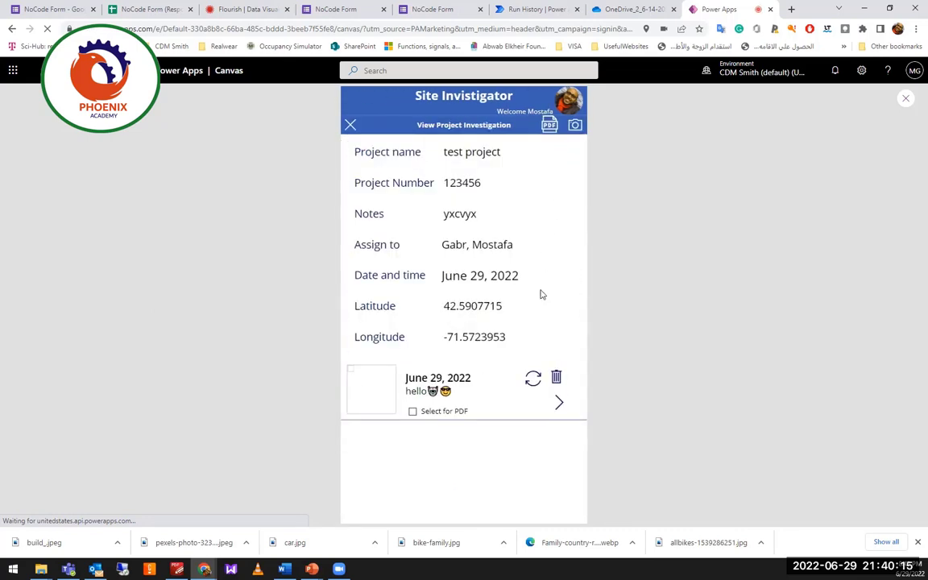
pyautogui.click(350, 125)
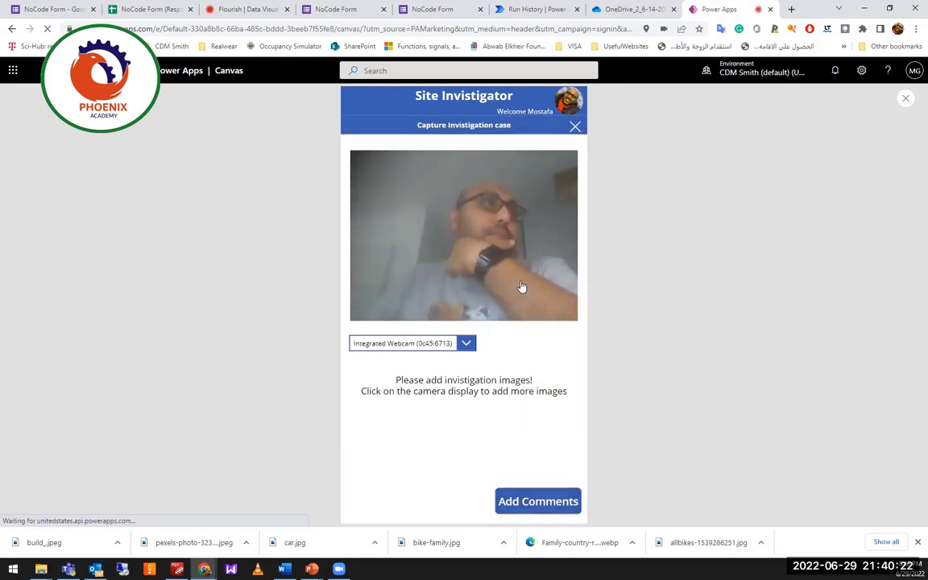
pyautogui.click(522, 288)
pyautogui.click(551, 509)
pyautogui.click(503, 346)
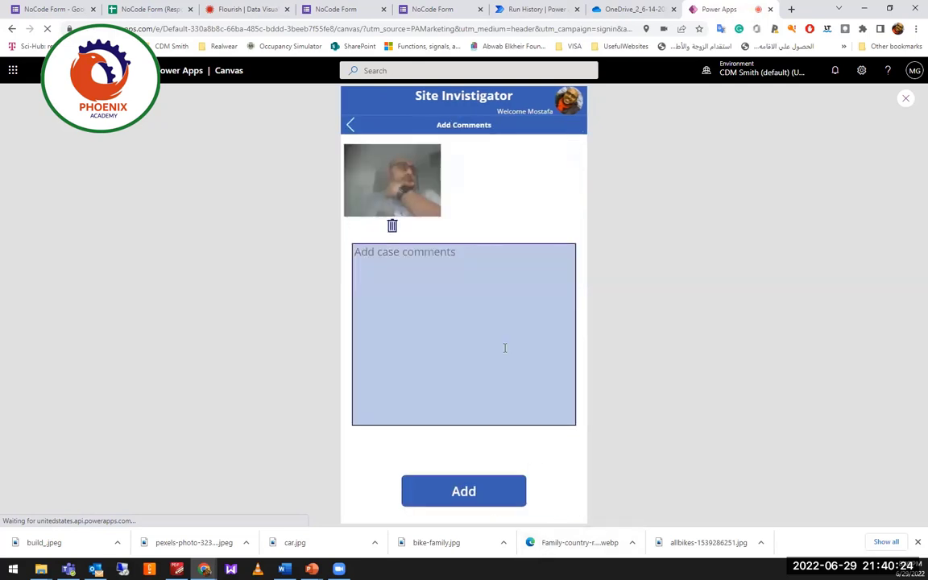
# Save the second photo with comment 'lkhasds', check test project's entries, then exit preview.
pyautogui.write('Ikhasds')
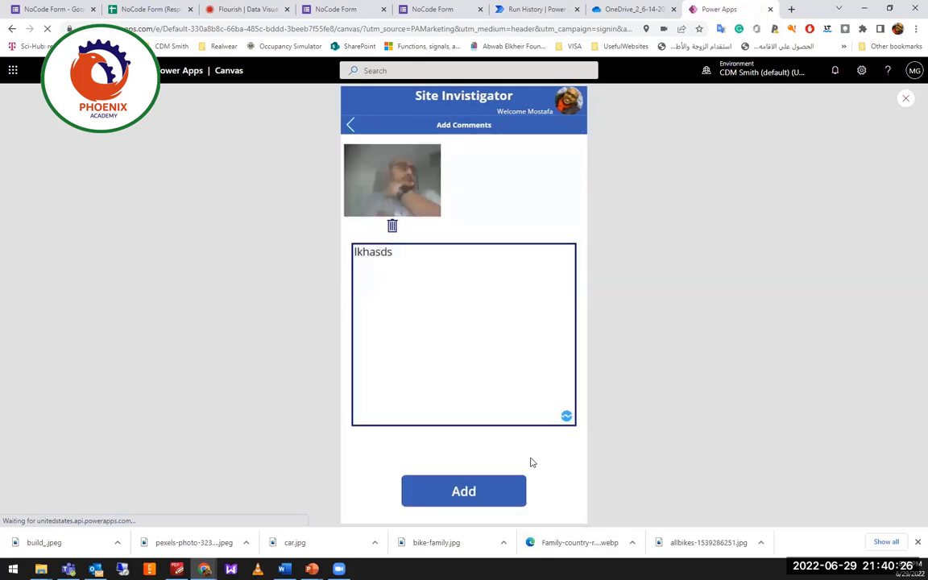
pyautogui.click(504, 491)
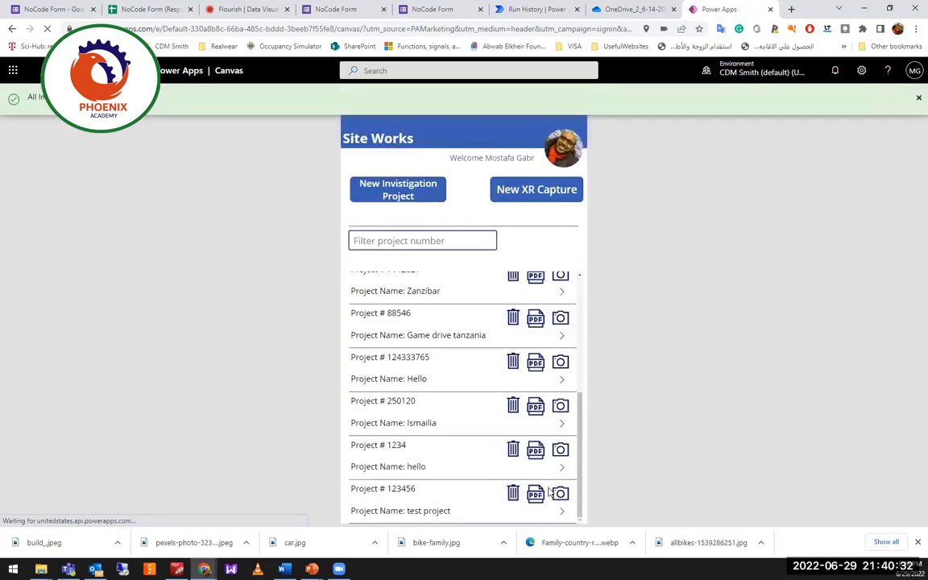
pyautogui.click(562, 514)
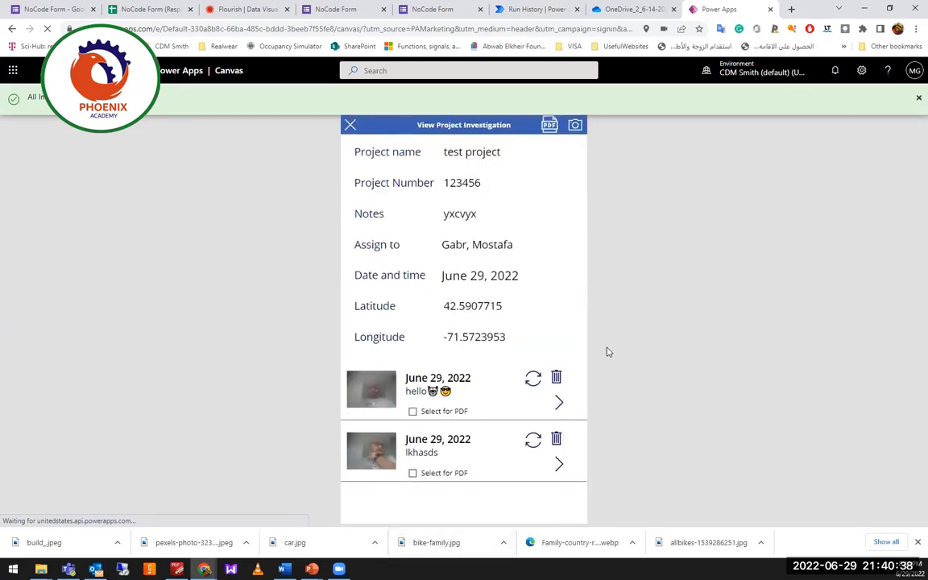
pyautogui.click(348, 127)
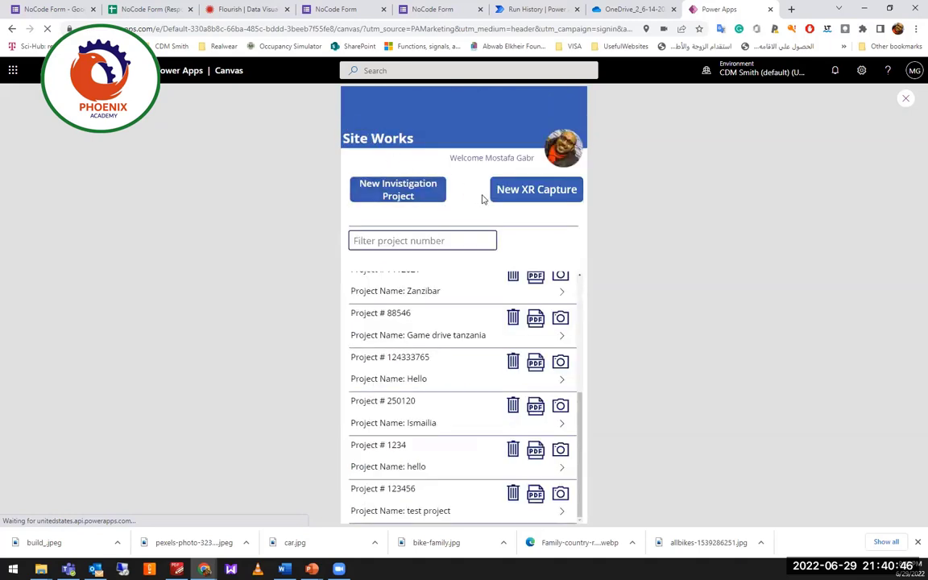
pyautogui.click(904, 100)
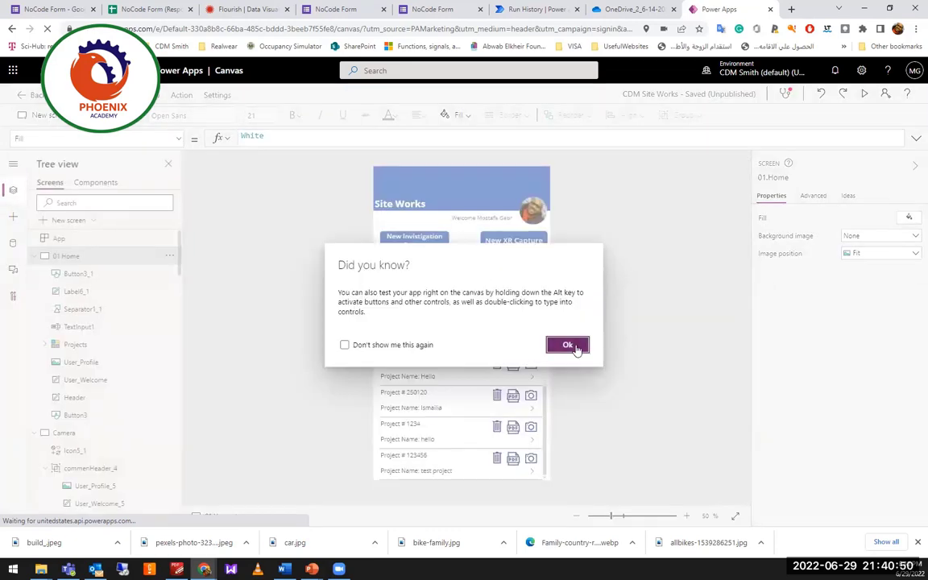
# Dismiss the tip and view the Camera, Camera_Capture, Camera_Notes, Success and ProjectView screens.
pyautogui.click(569, 345)
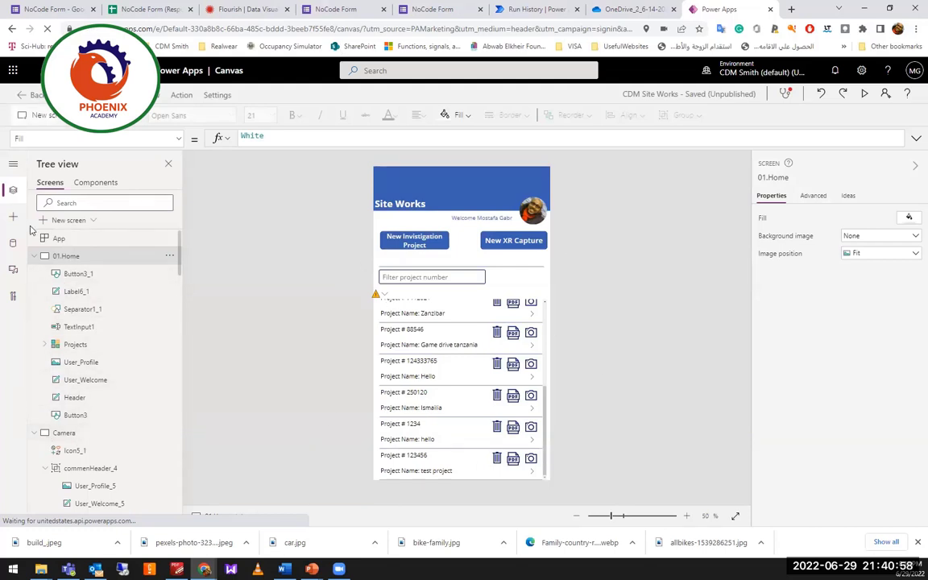
pyautogui.click(35, 436)
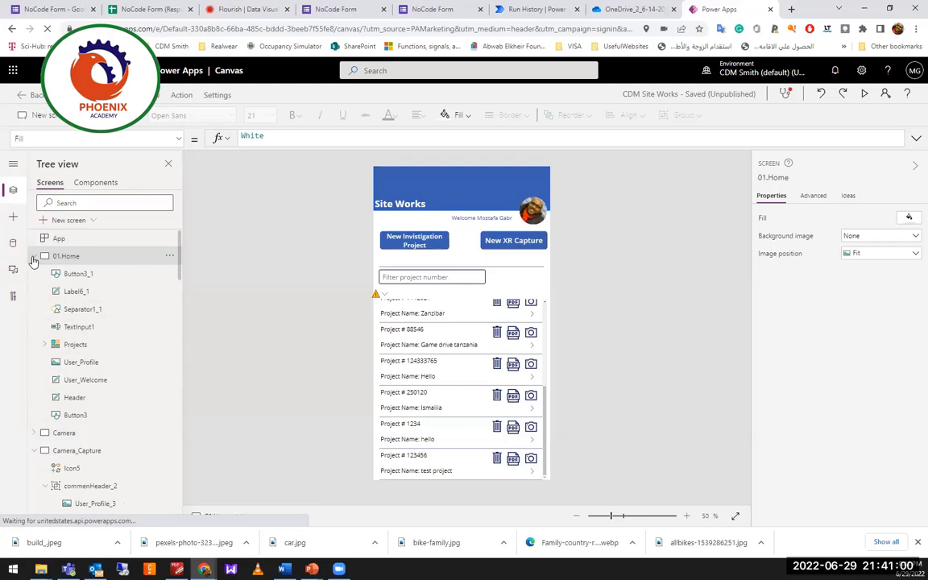
pyautogui.click(34, 255)
pyautogui.click(68, 274)
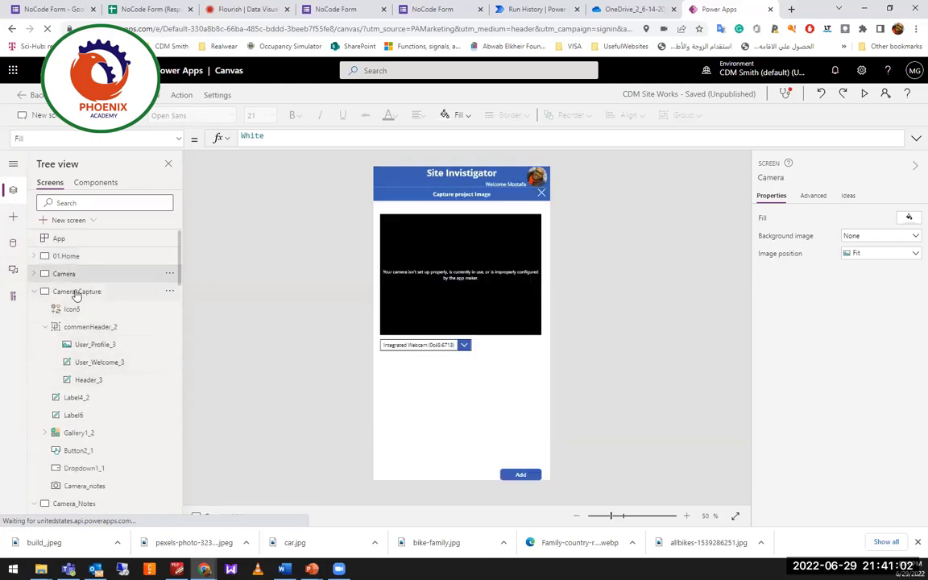
pyautogui.click(77, 292)
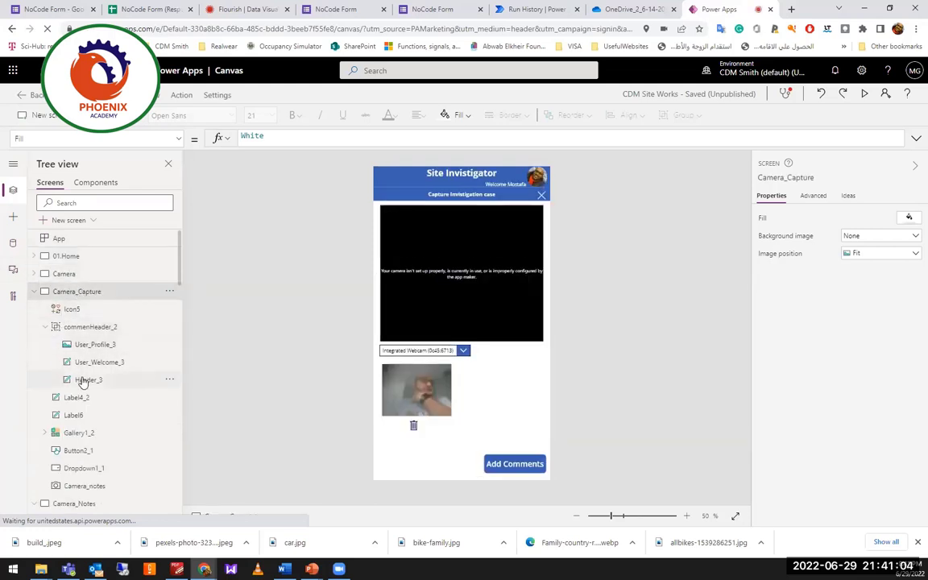
pyautogui.scroll(-3, 92, 398)
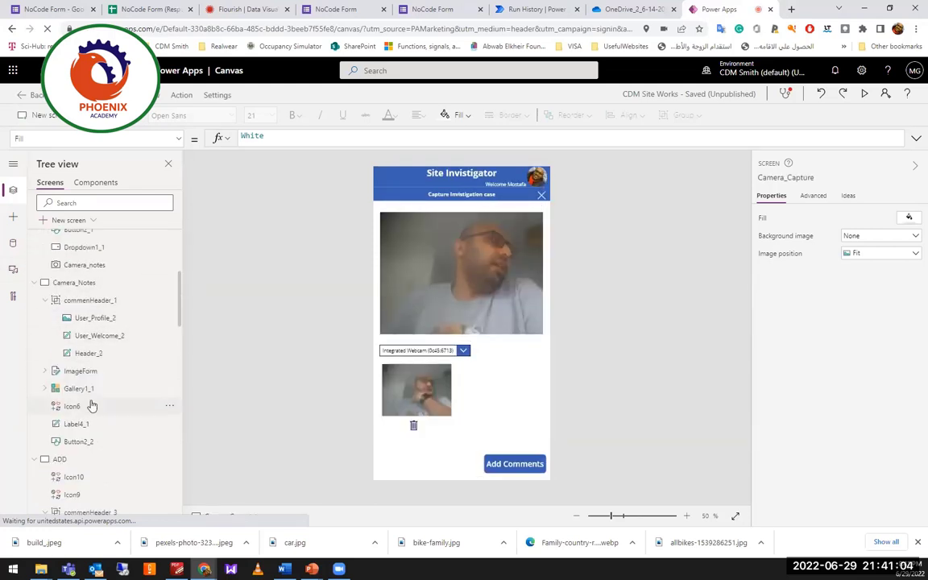
pyautogui.click(80, 286)
pyautogui.scroll(-3, 85, 387)
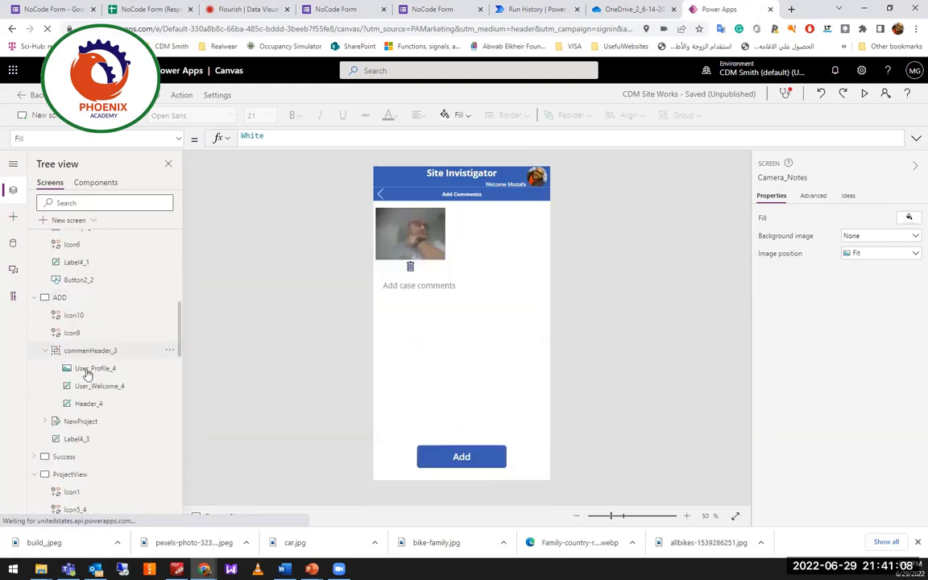
pyautogui.click(85, 454)
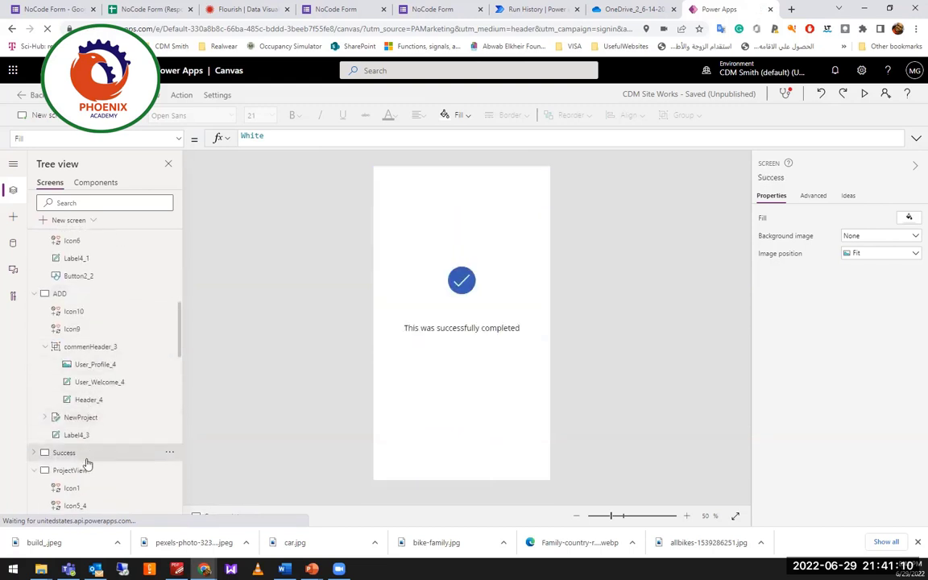
pyautogui.click(80, 471)
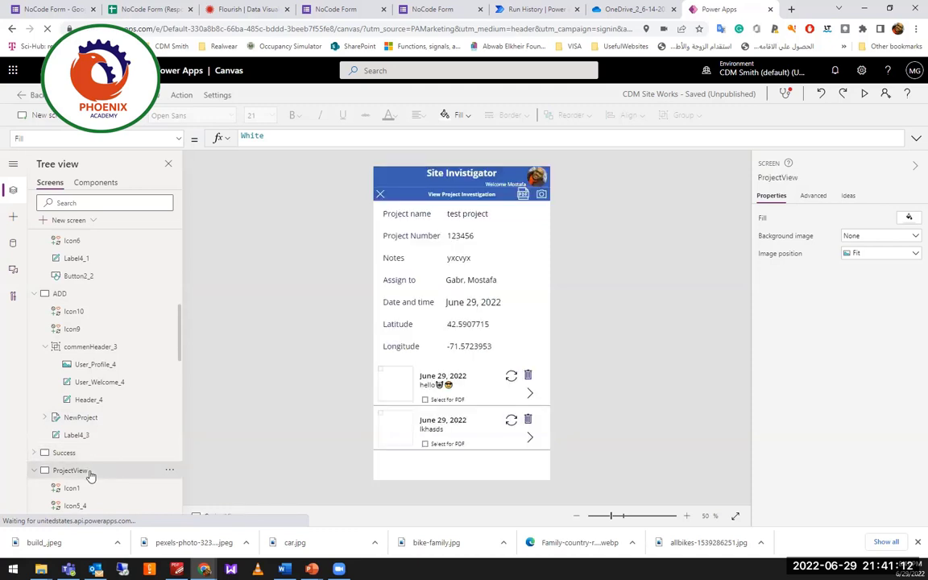
pyautogui.scroll(-5, 90, 450)
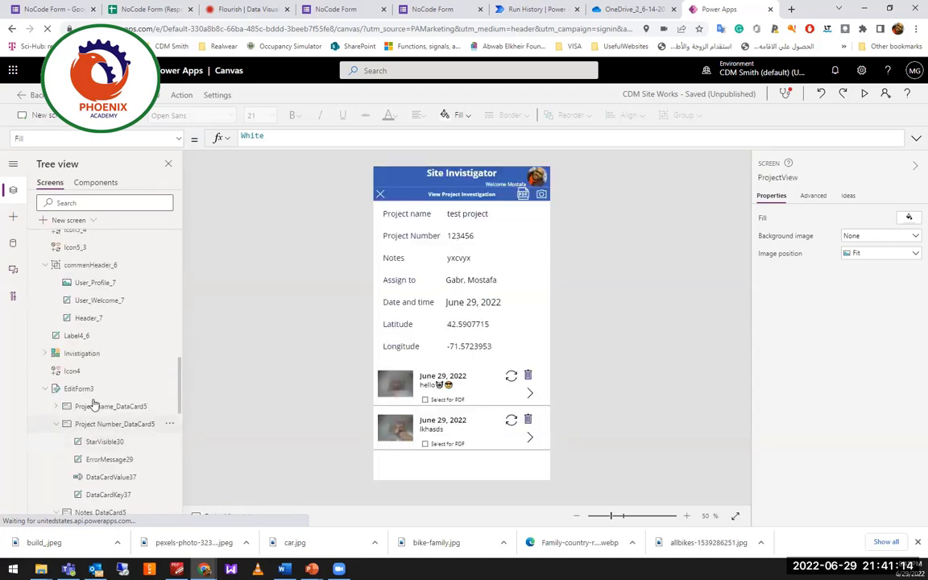
pyautogui.scroll(10, 78, 340)
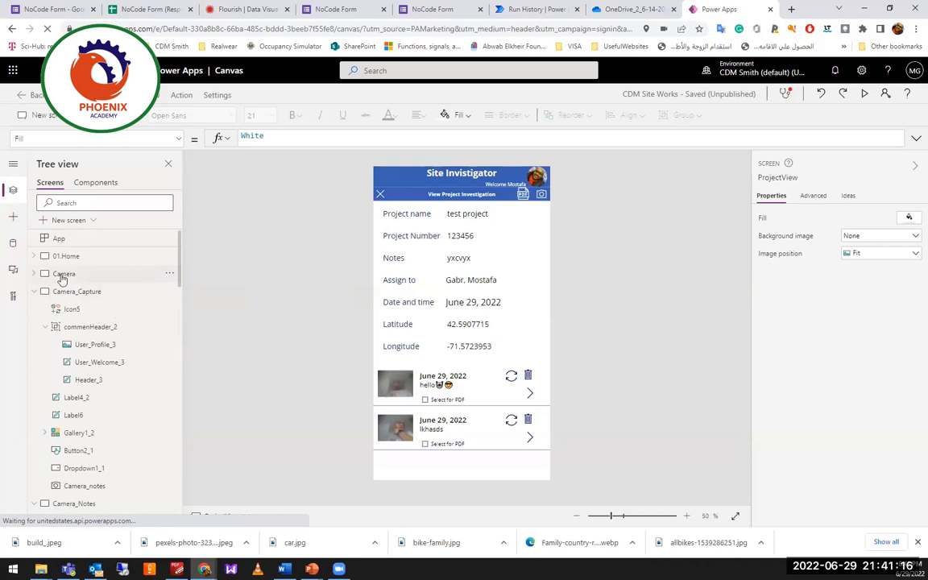
# Collapse Camera_Capture, Camera_Notes and ADD in Tree view and display 01.Home on the canvas.
pyautogui.click(34, 290)
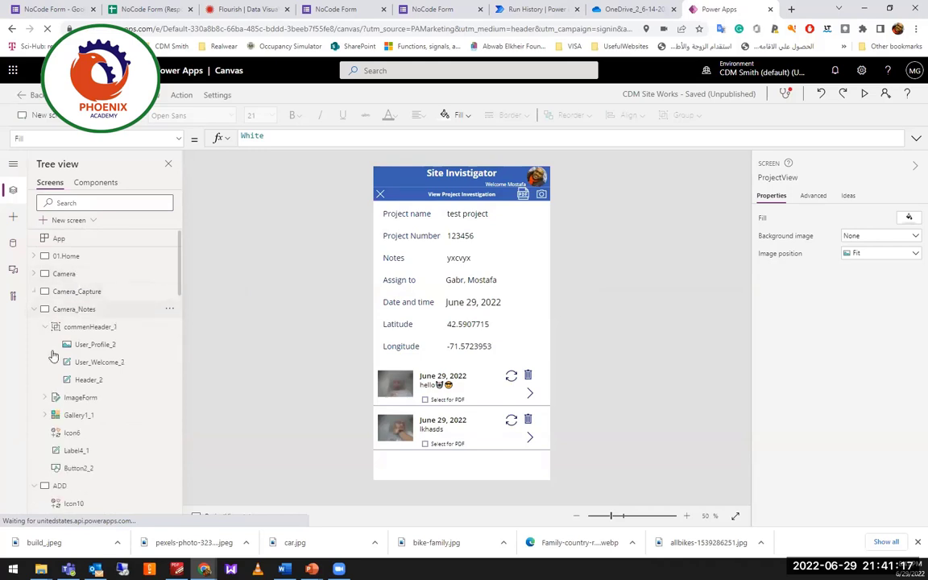
pyautogui.click(34, 308)
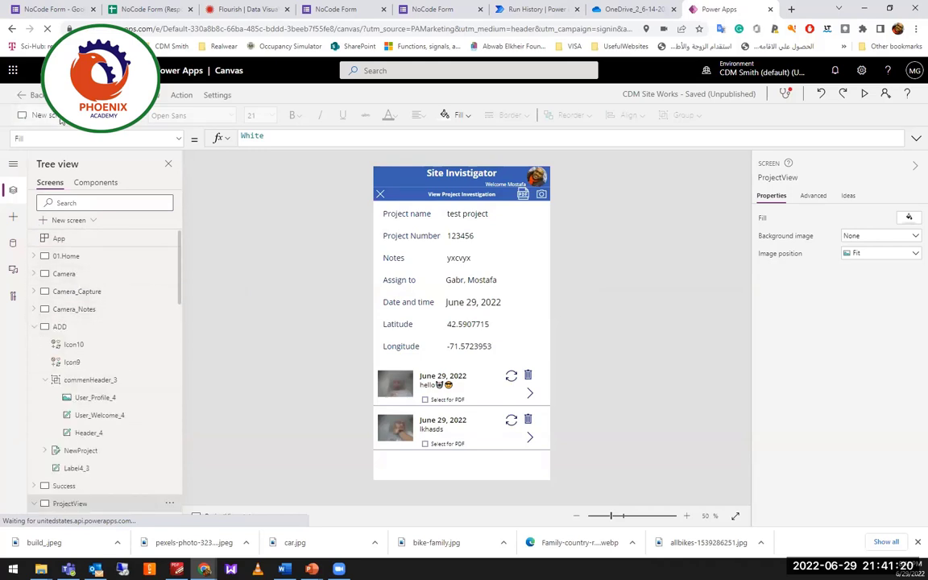
pyautogui.click(34, 326)
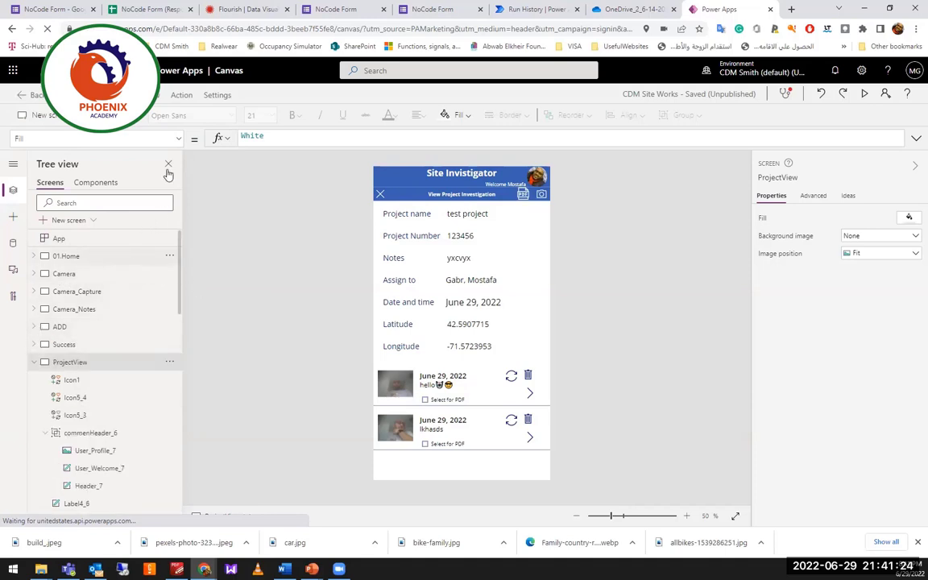
pyautogui.click(90, 257)
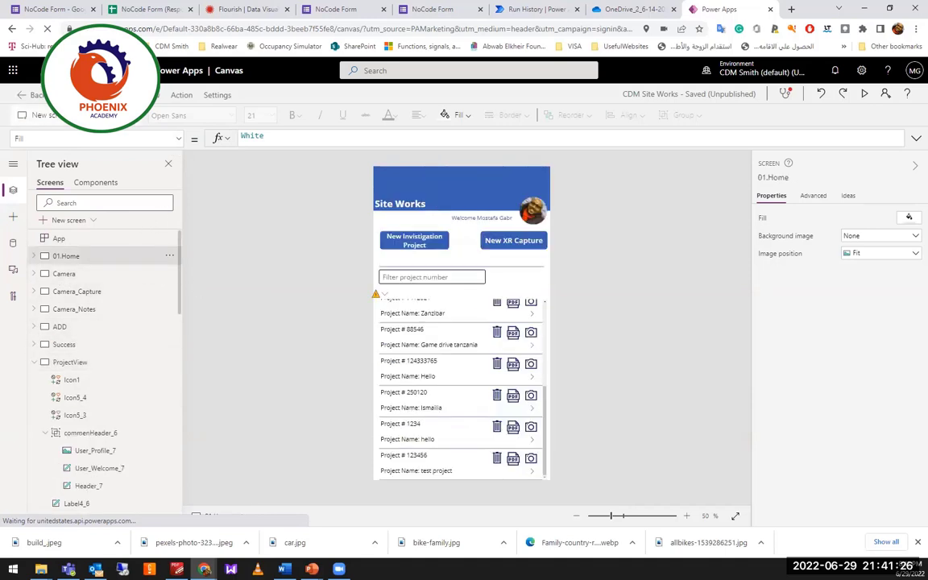
pyautogui.click(41, 116)
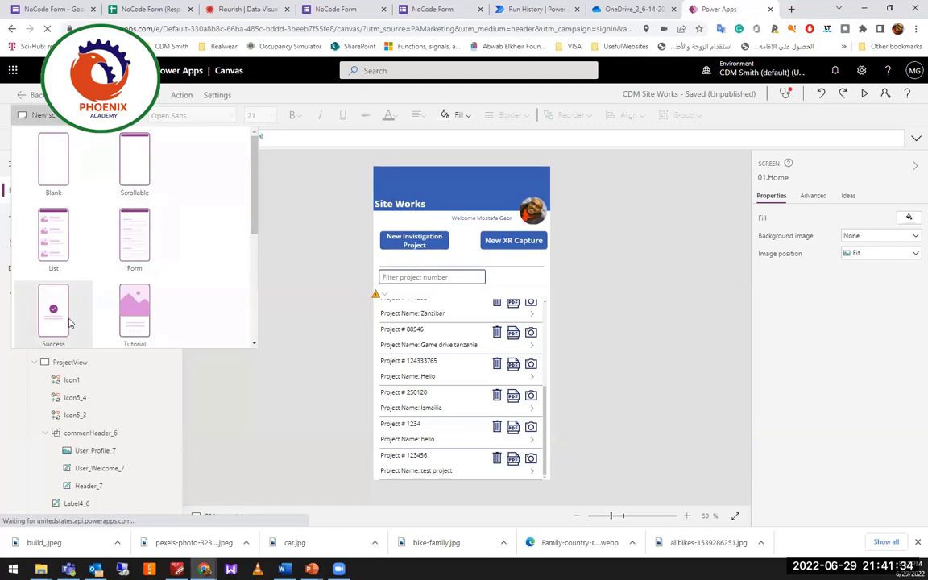
# Browse the new-screen templates and add a Blank screen, Screen3, to the Site Works app.
pyautogui.scroll(-2, 133, 306)
pyautogui.scroll(-1, 137, 306)
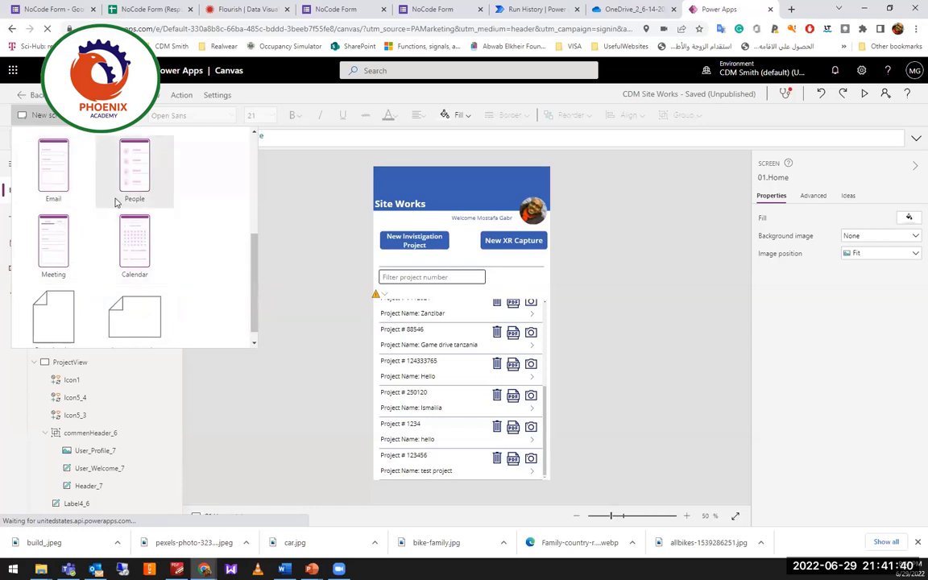
pyautogui.scroll(-1, 133, 246)
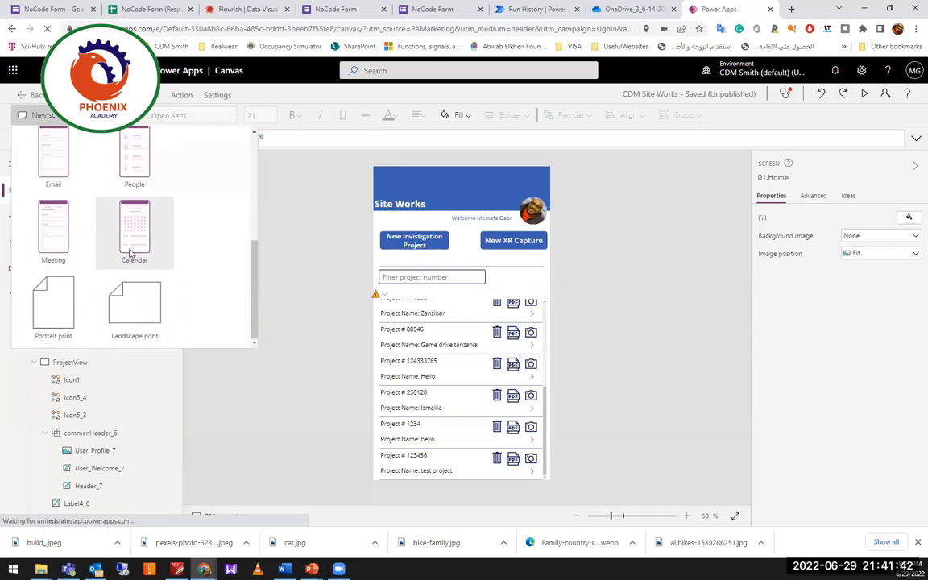
pyautogui.scroll(5, 121, 232)
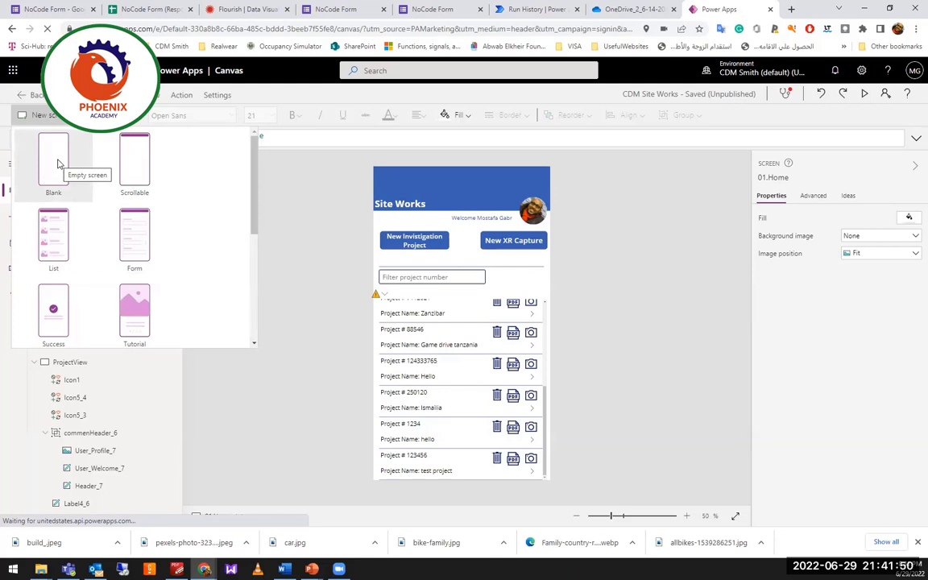
pyautogui.press('Escape')
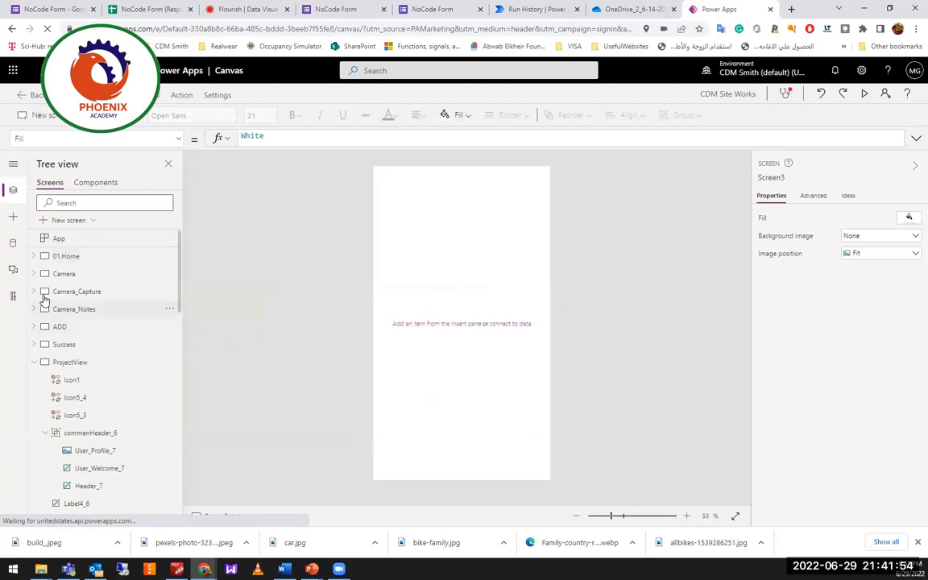
# Insert an AI Builder Object detector on Screen3 using the bicycle detect model.
pyautogui.click(13, 218)
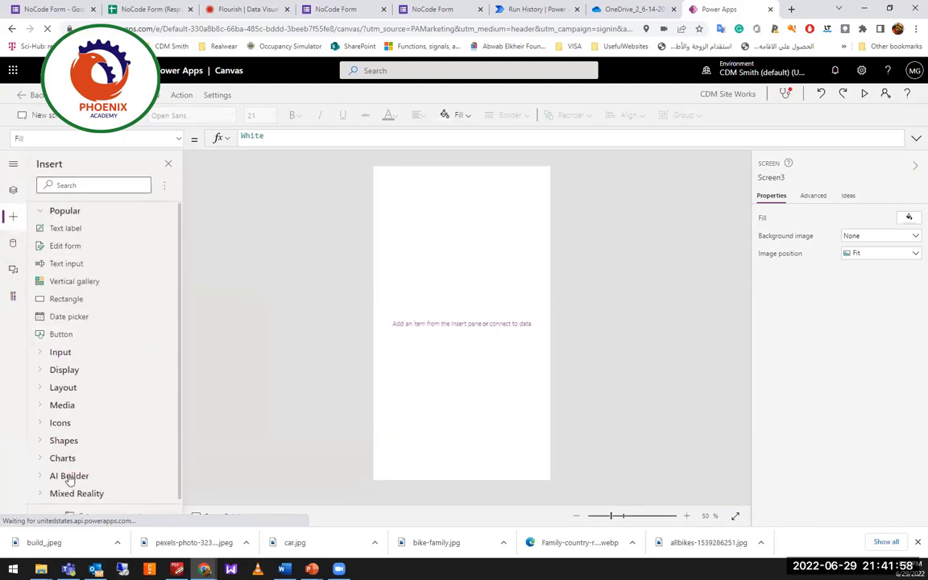
pyautogui.click(41, 476)
pyautogui.scroll(-2, 103, 466)
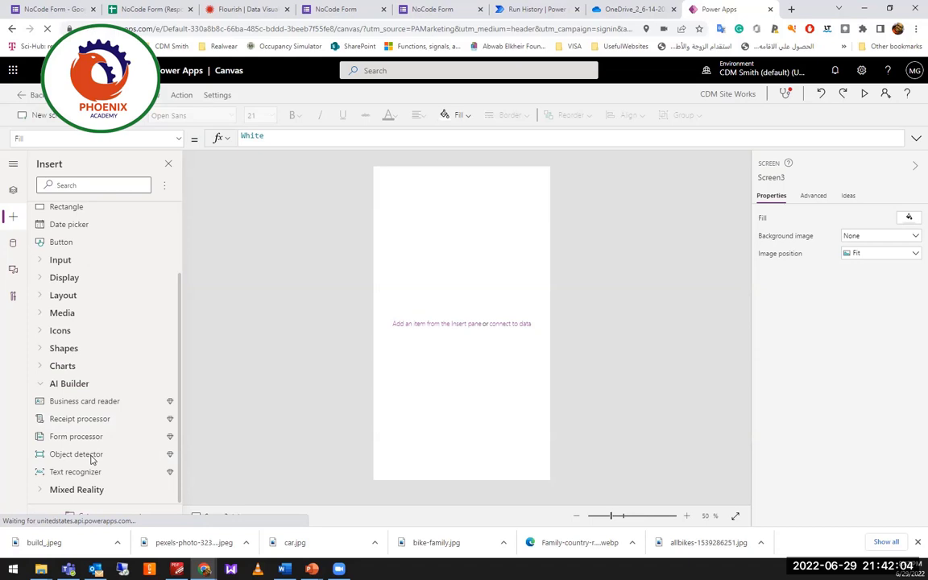
pyautogui.click(93, 456)
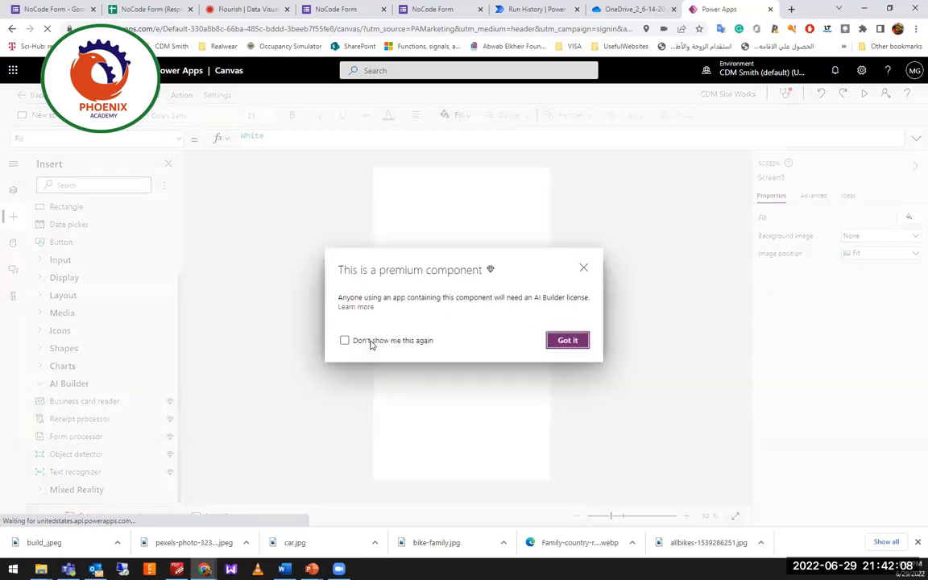
pyautogui.click(568, 340)
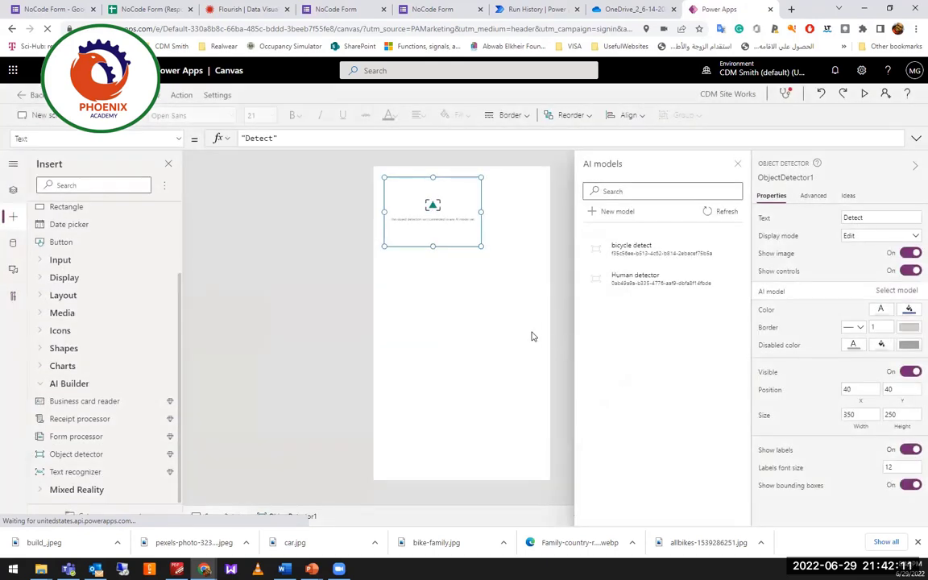
pyautogui.click(643, 250)
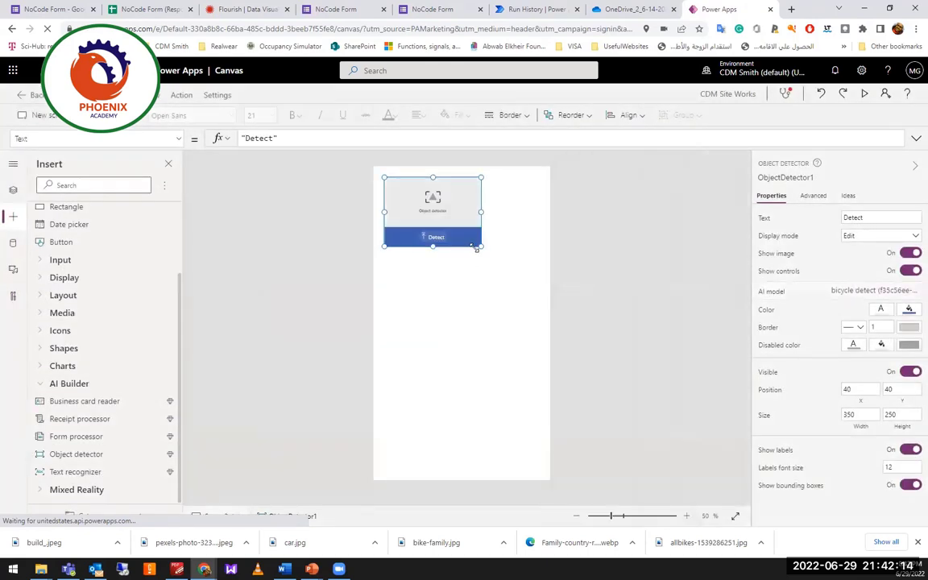
# Enlarge the detector to 568 by 504, move it lower, and preview the app.
pyautogui.moveTo(481, 246); pyautogui.dragTo(540, 319)
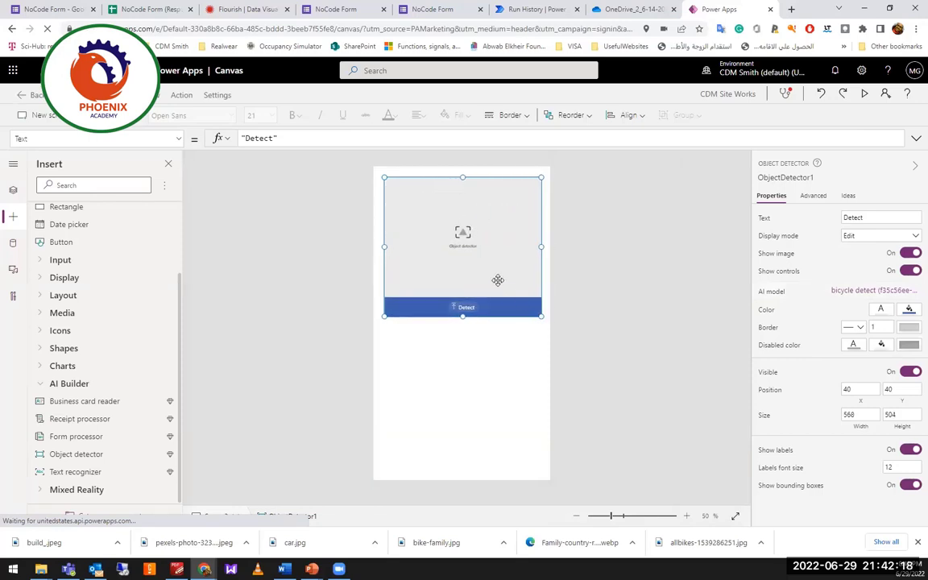
pyautogui.moveTo(497, 276); pyautogui.dragTo(456, 301)
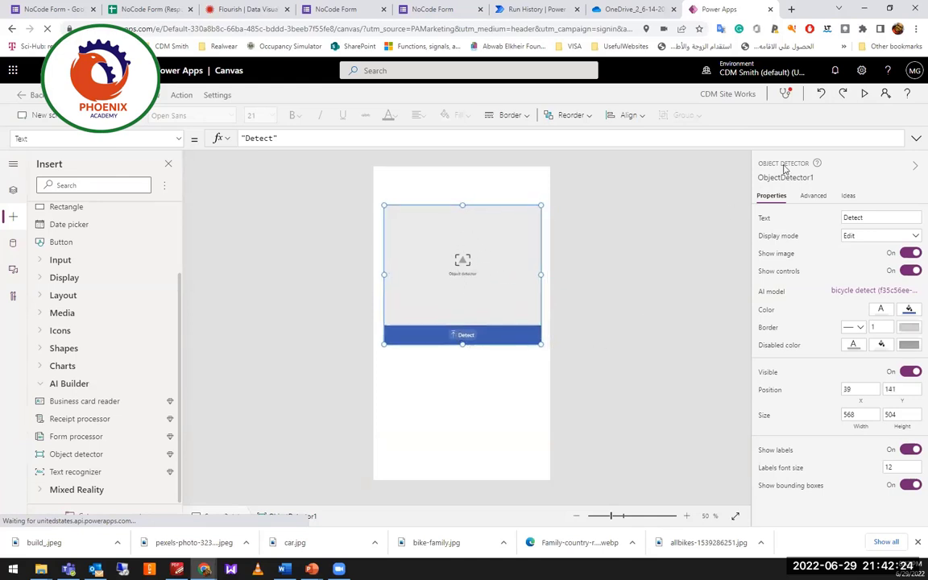
pyautogui.click(865, 95)
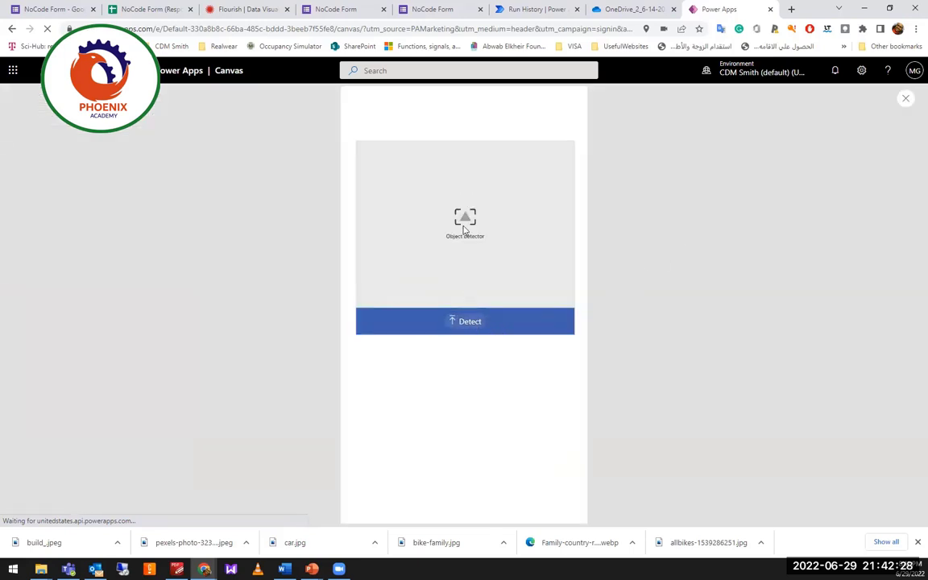
# Run the detector on bike-family.jpg so each bicycle is labelled Bicycle, then exit preview.
pyautogui.click(468, 321)
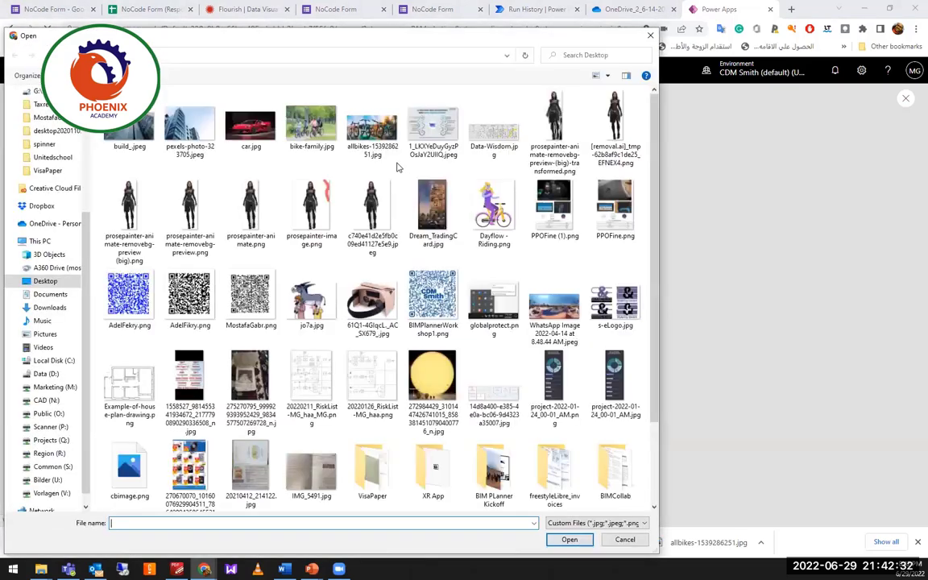
pyautogui.doubleClick(312, 129)
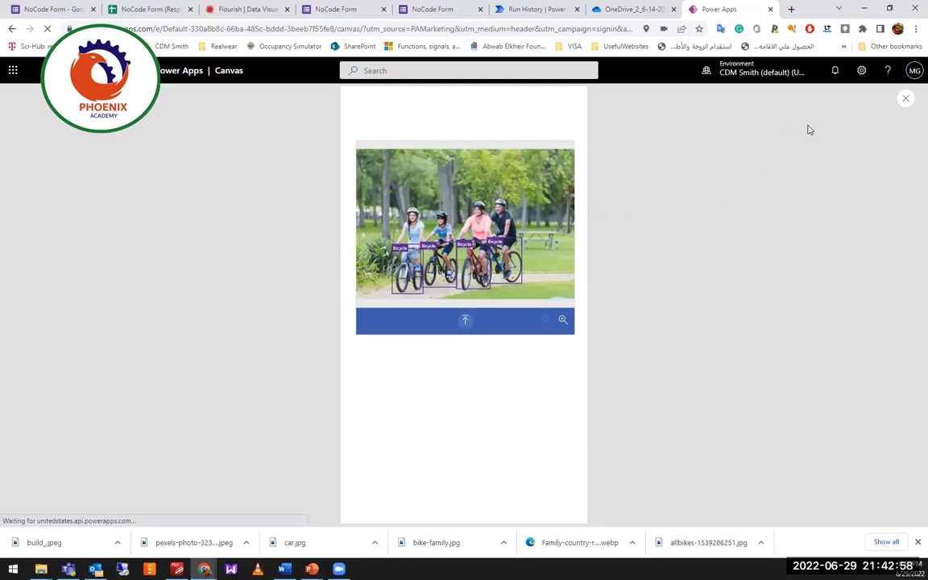
pyautogui.click(903, 99)
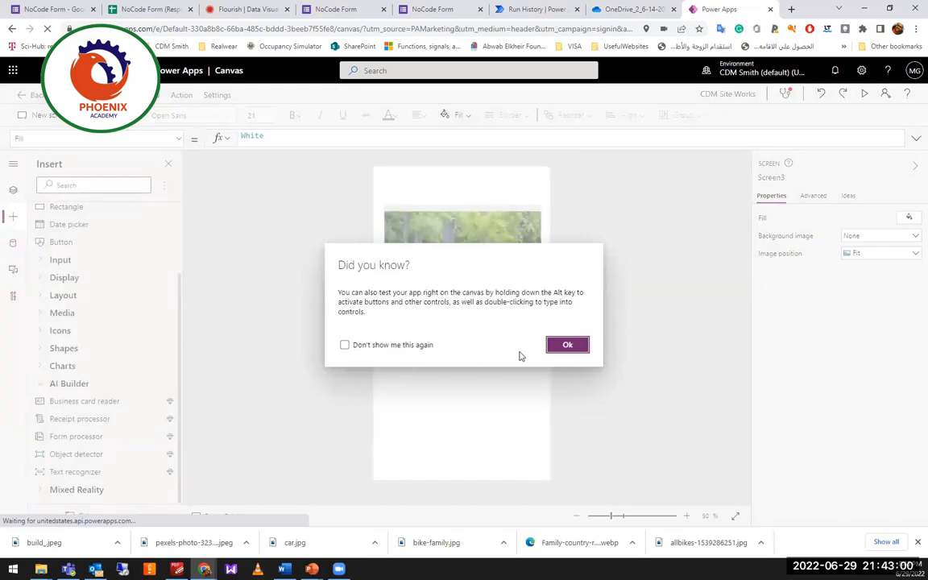
# Dismiss the Did you know? tip and show 01.Home from Tree view, selecting its profile image.
pyautogui.click(567, 345)
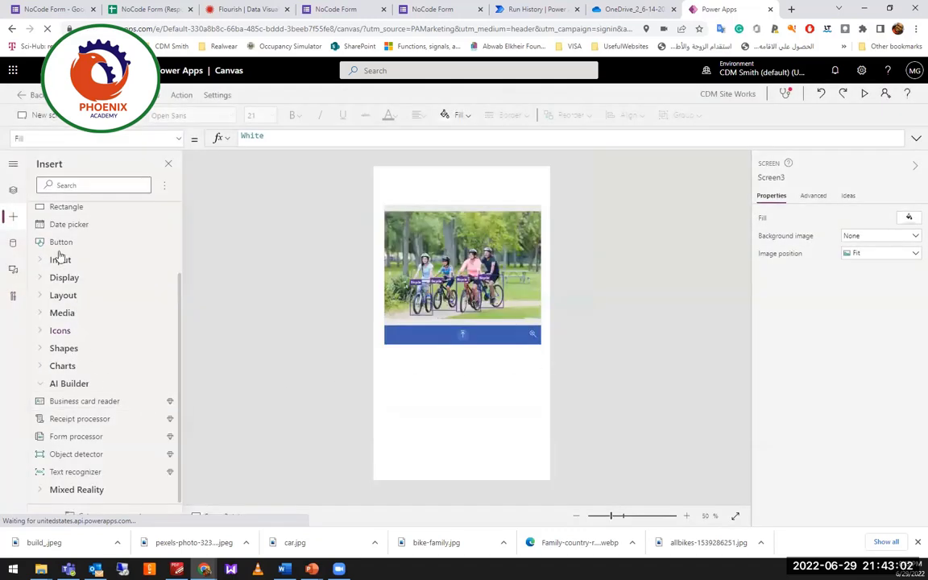
pyautogui.click(13, 189)
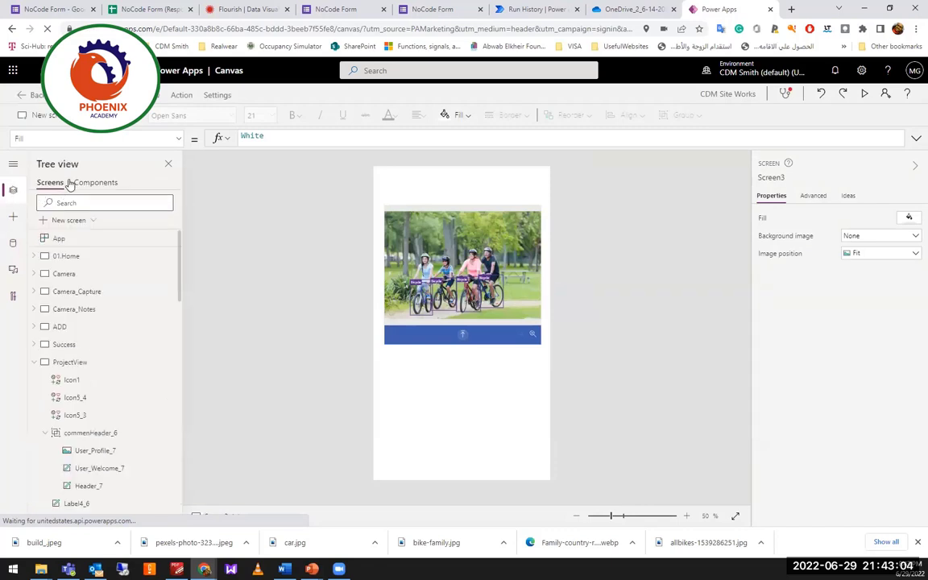
pyautogui.click(74, 242)
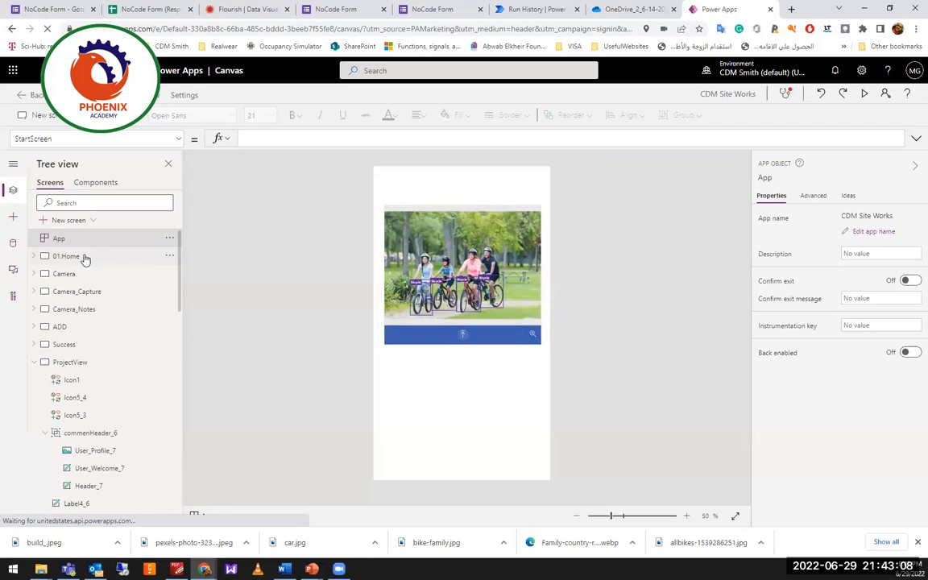
pyautogui.click(91, 255)
pyautogui.scroll(-5, 451, 355)
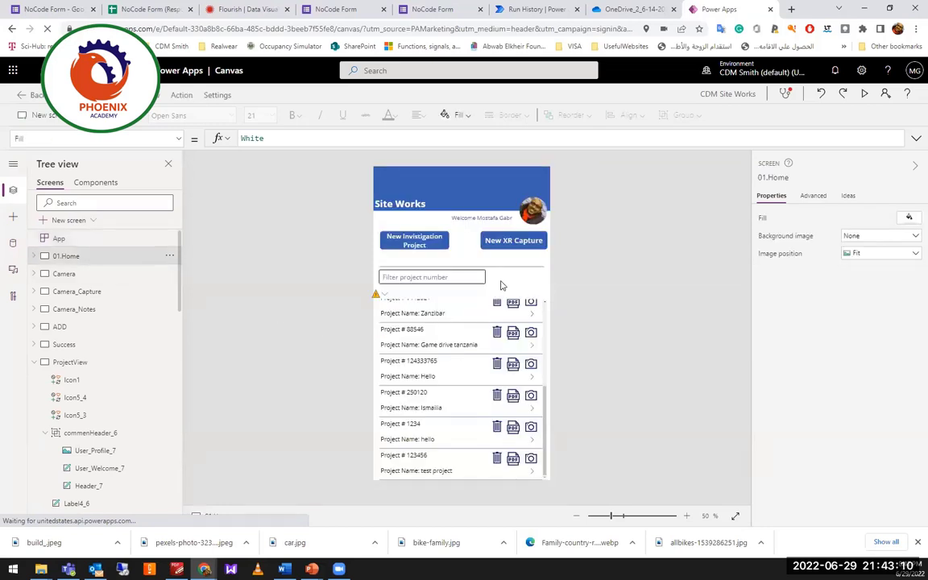
pyautogui.click(538, 218)
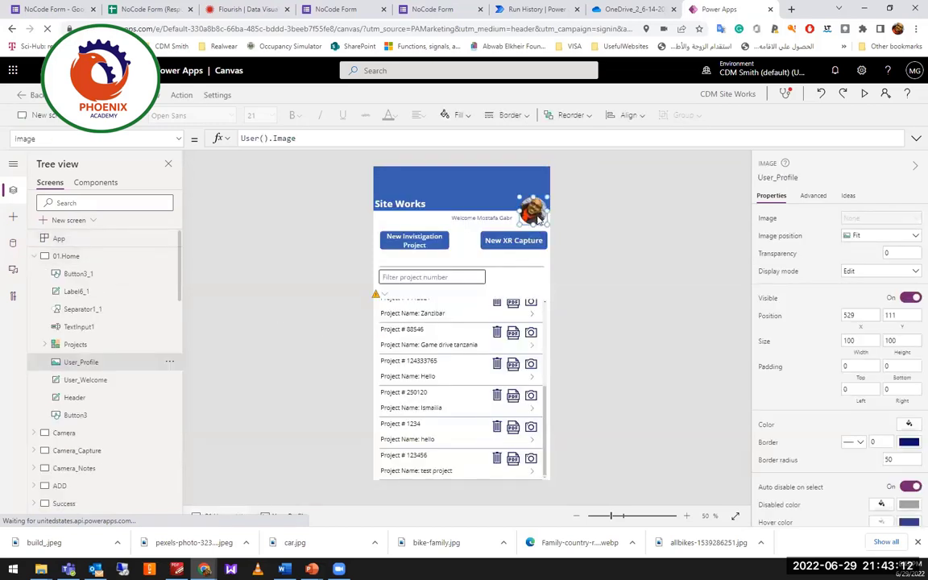